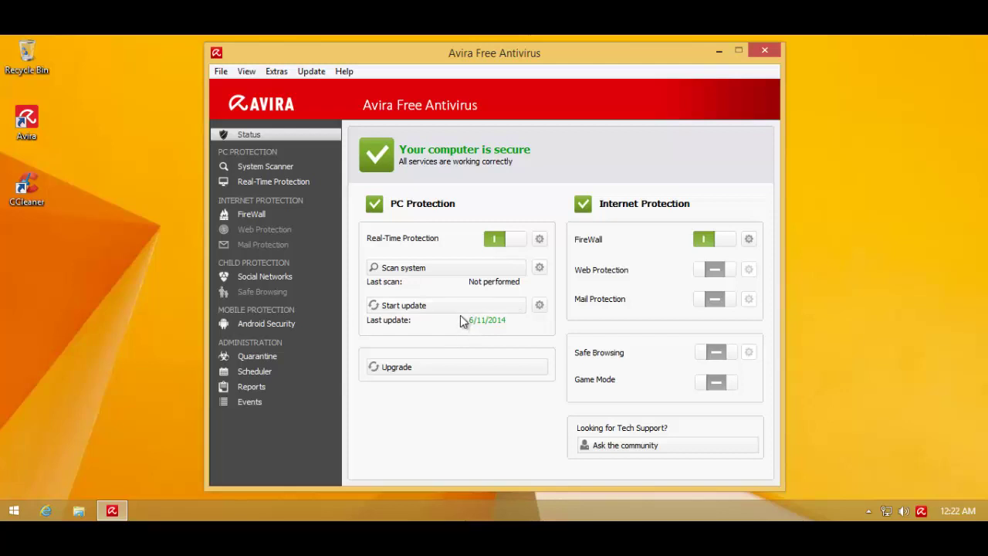
Update the antivirus definitions and close the updater when it finishes
left_click(405, 354)
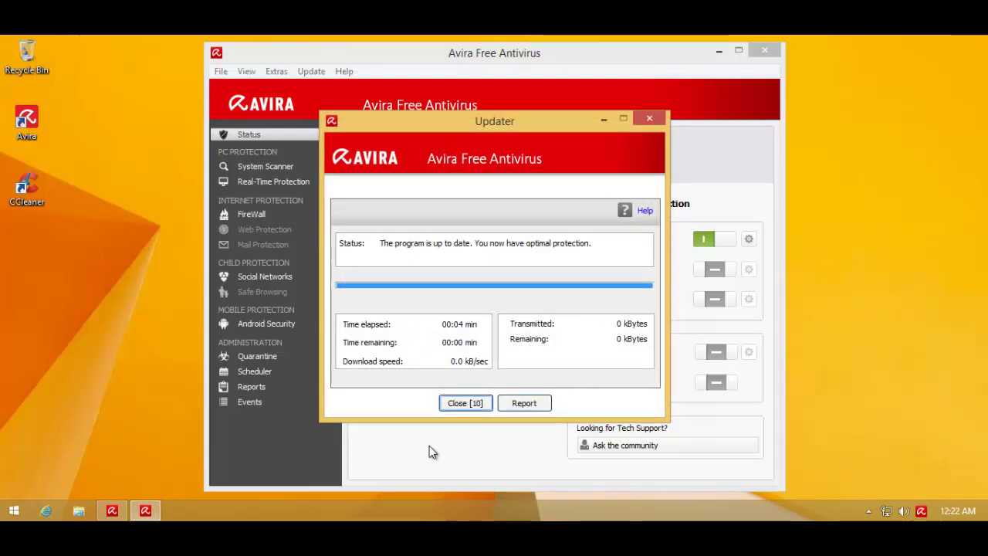
left_click(463, 404)
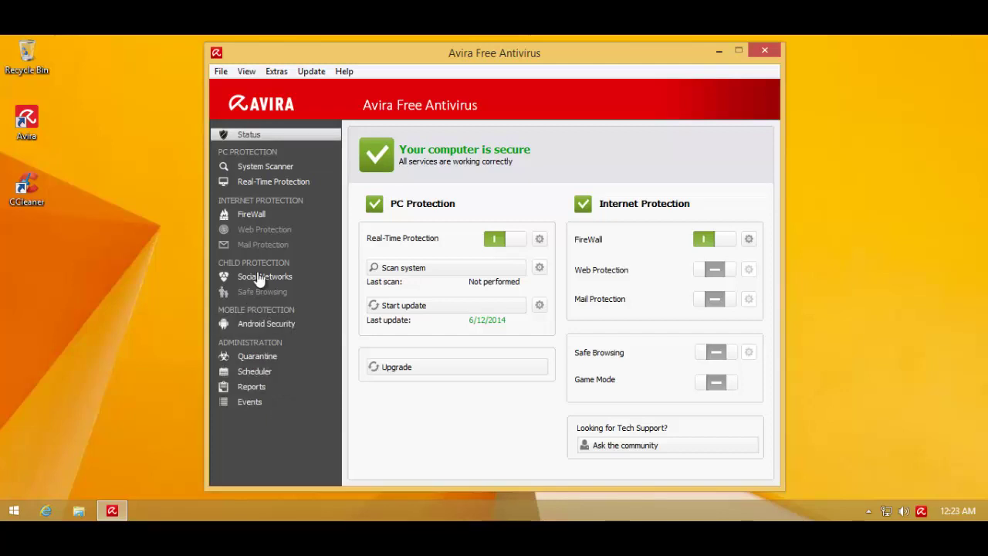
View the Real-Time Protection scan settings for files, drives and archives, and close them without saving
left_click(539, 239)
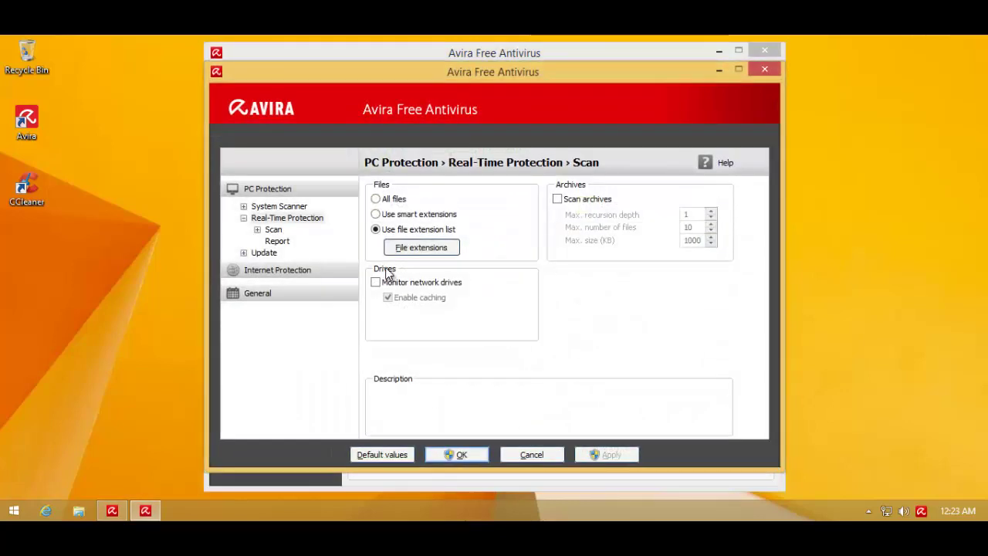
mouse_move(350, 77)
left_mouse_down()
mouse_move(552, 193)
mouse_move(360, 78)
left_mouse_up()
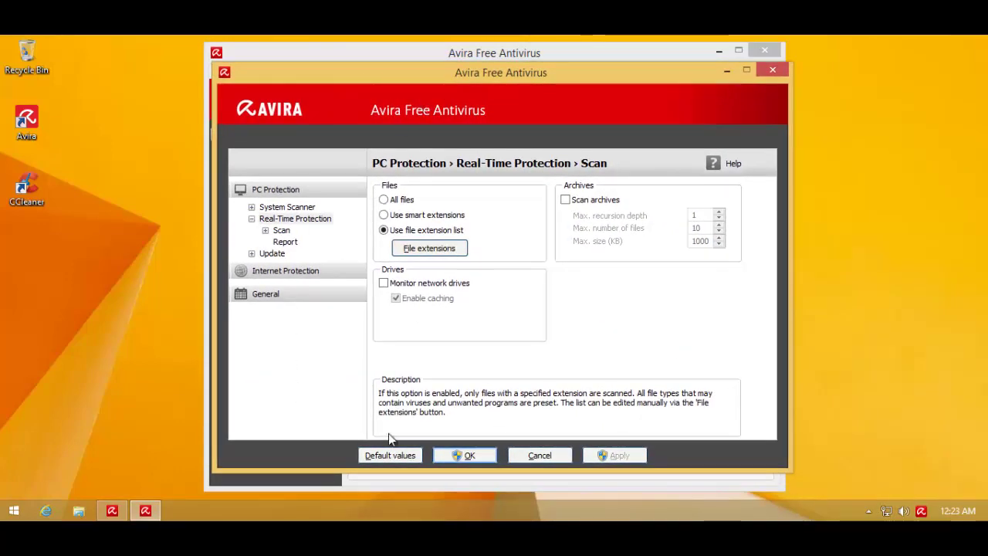
left_click(540, 456)
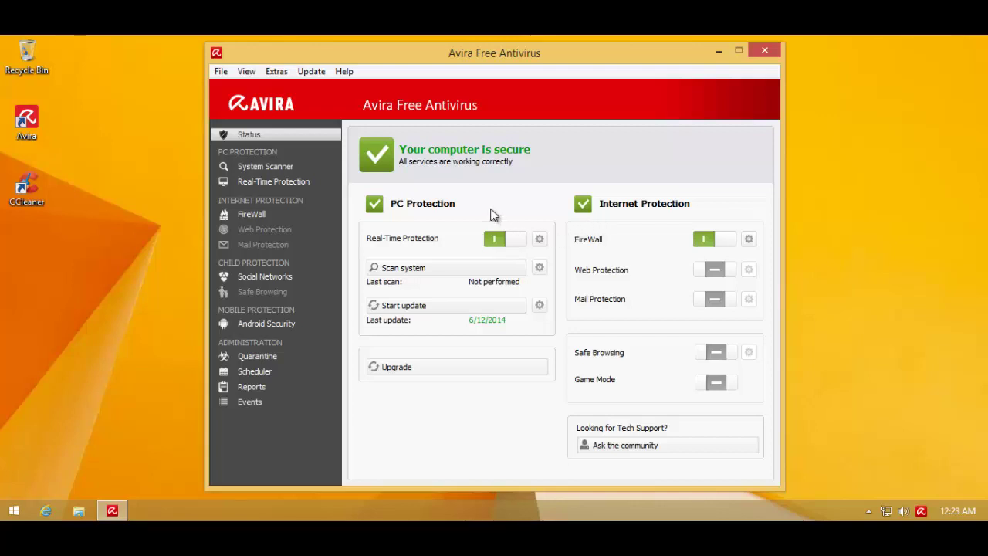
Examine the Heuristic settings of the Real-Time Protection scan, including the Macrovirus heuristic and the AHeAD detection levels
left_click(540, 240)
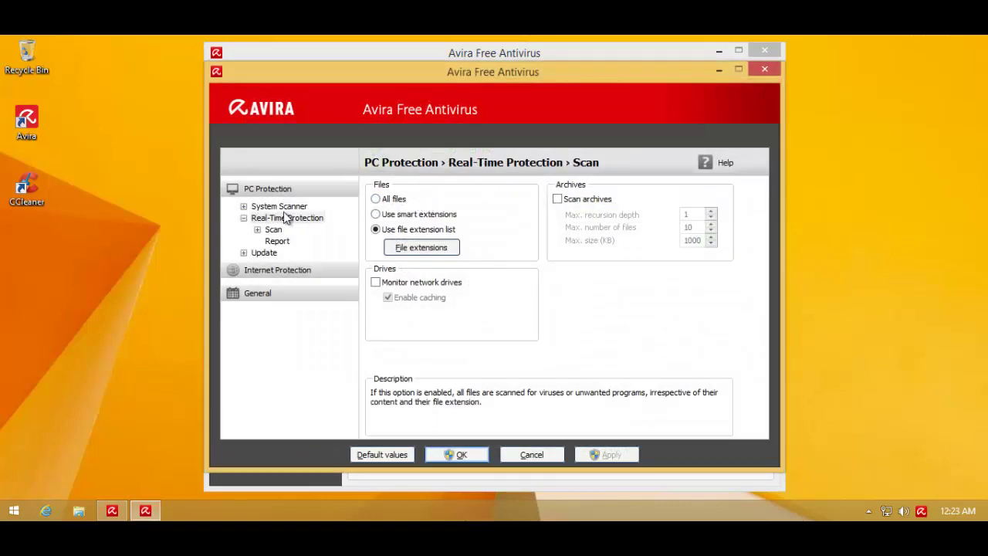
double_click(272, 232)
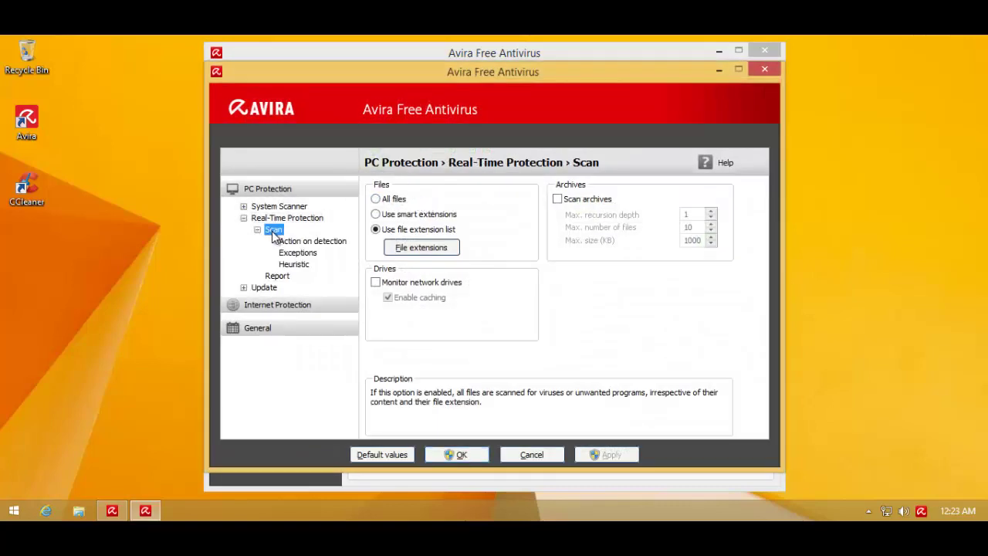
left_click(300, 264)
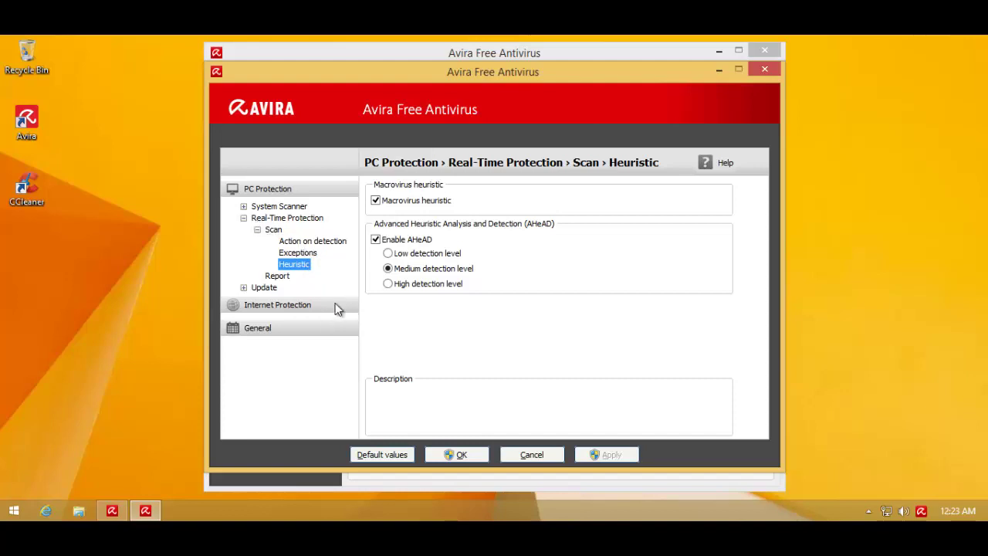
mouse_move(407, 207)
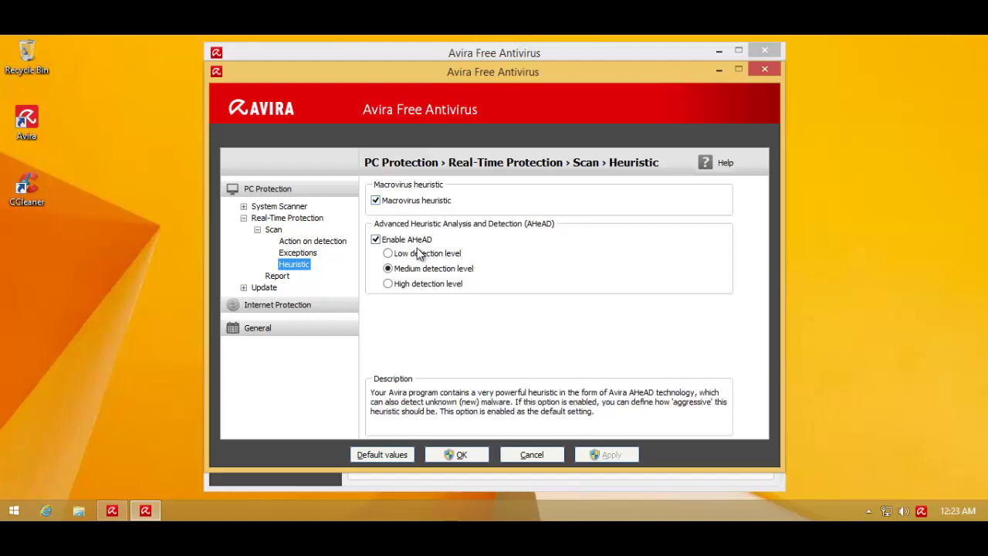
mouse_move(418, 253)
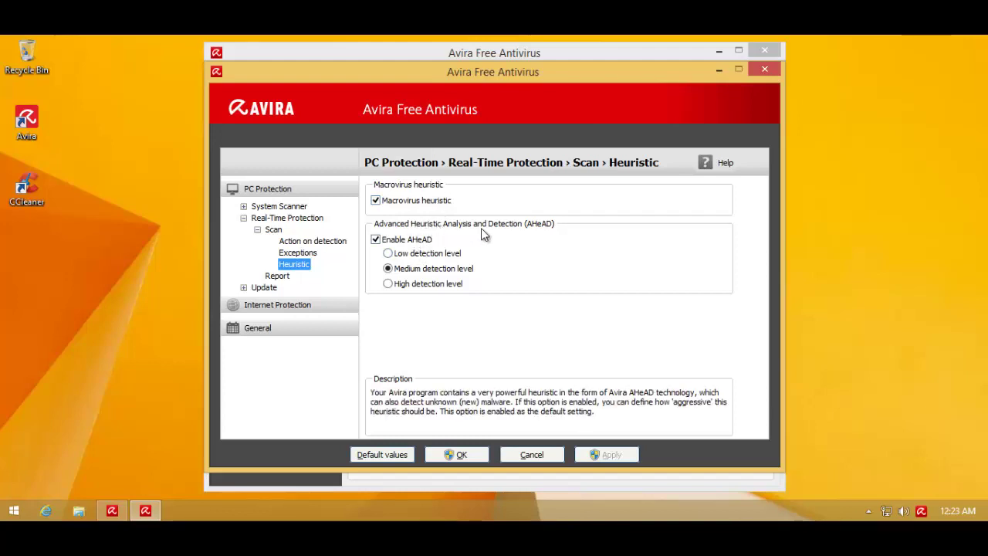
mouse_move(410, 274)
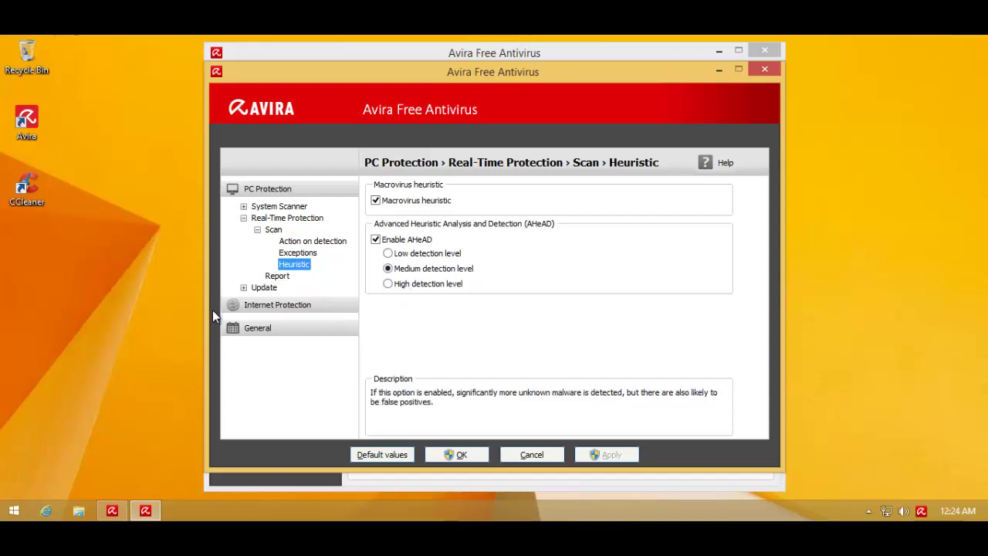
Review the General settings for threat categories, security and advanced protection, and close the antivirus without saving changes
left_click(249, 330)
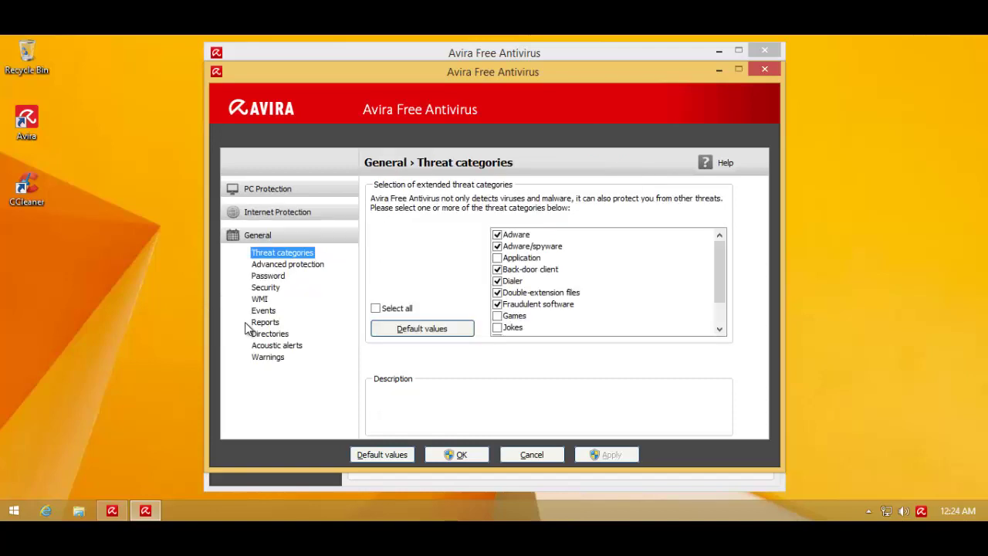
left_click(265, 287)
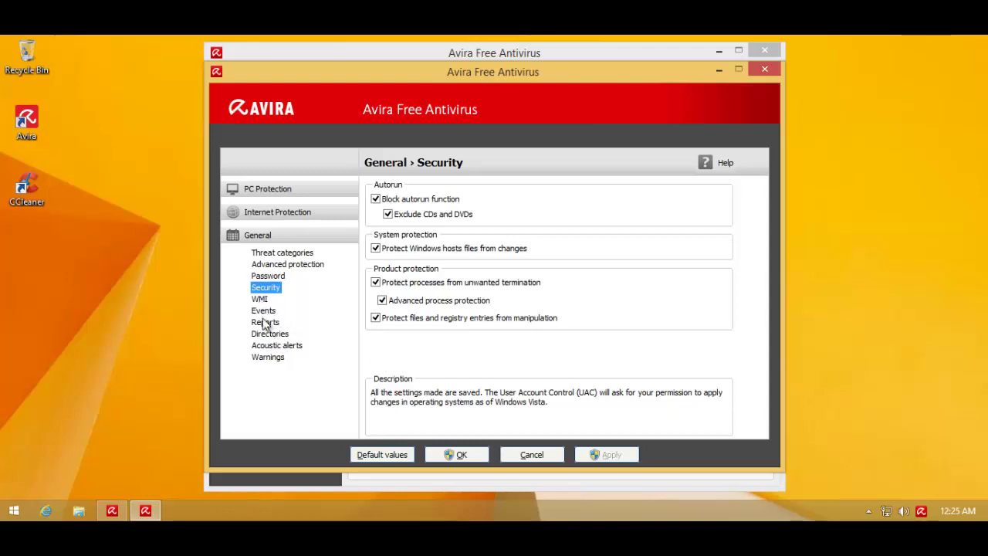
left_click(265, 267)
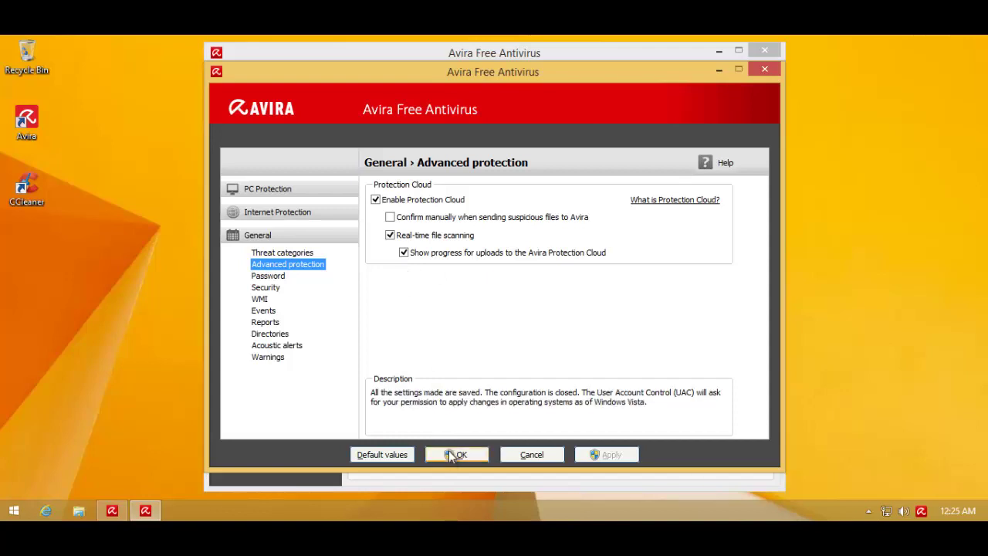
left_click(532, 455)
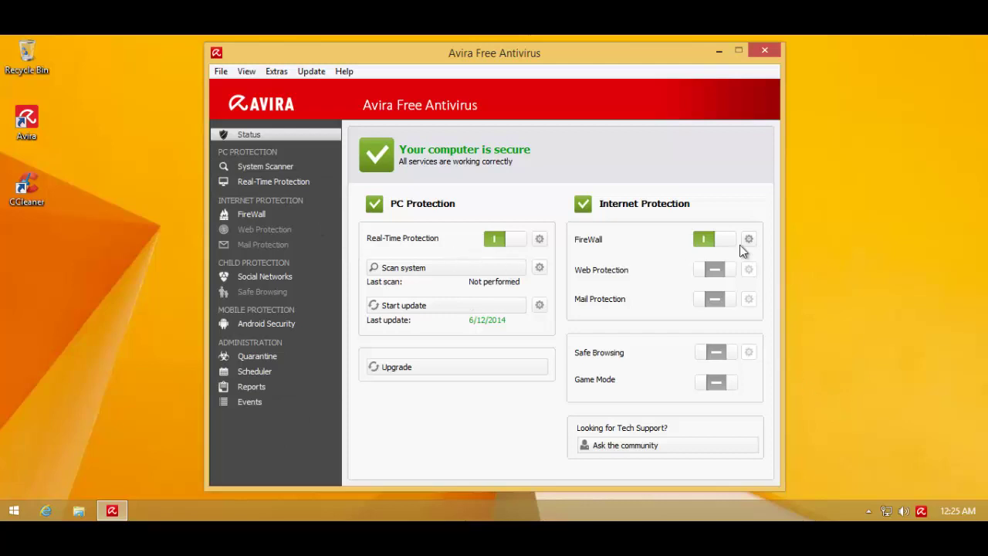
left_click(765, 52)
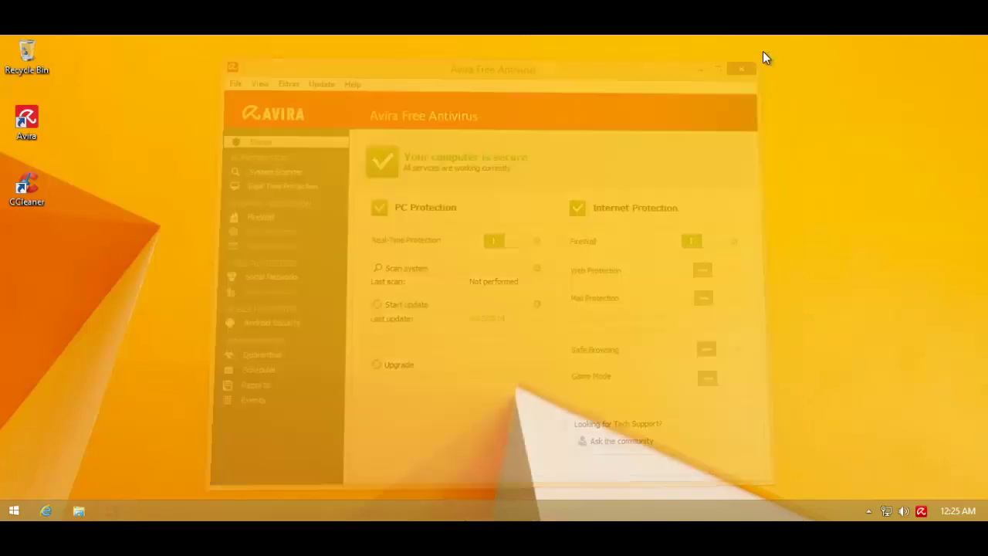
Switch to Task Manager to examine the antivirus background processes and their memory use, and close it
right_click(282, 508)
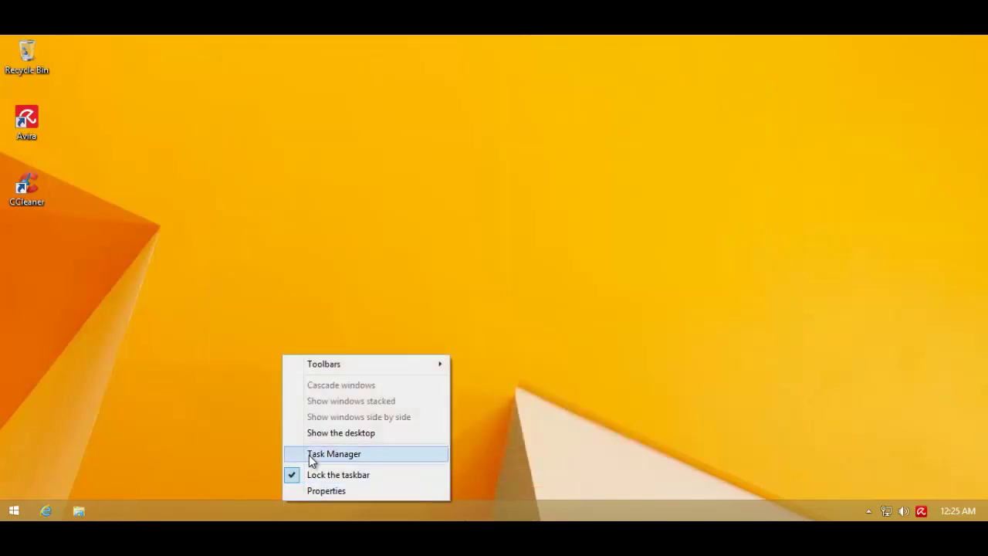
left_click(311, 454)
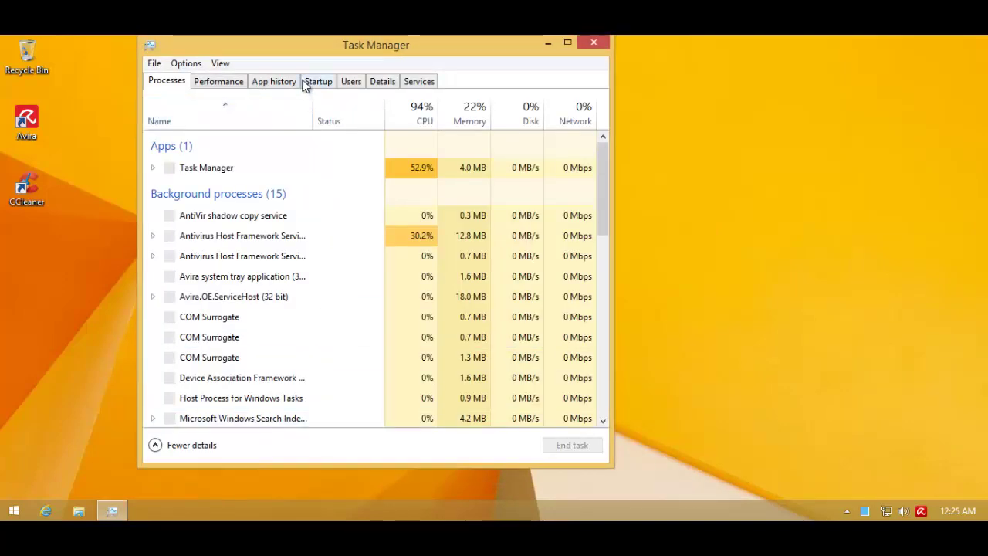
left_click_drag(305, 51, 332, 69)
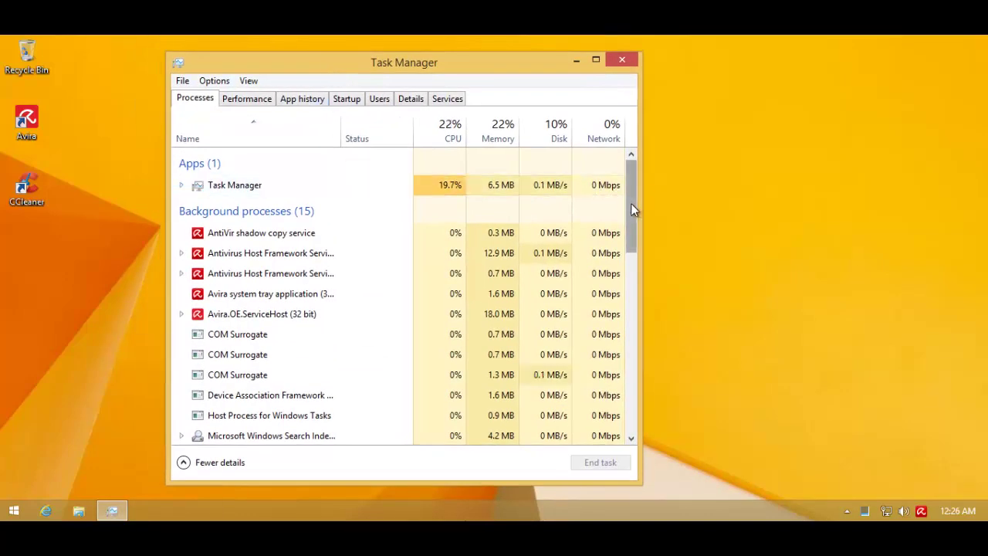
left_click_drag(631, 204, 623, 222)
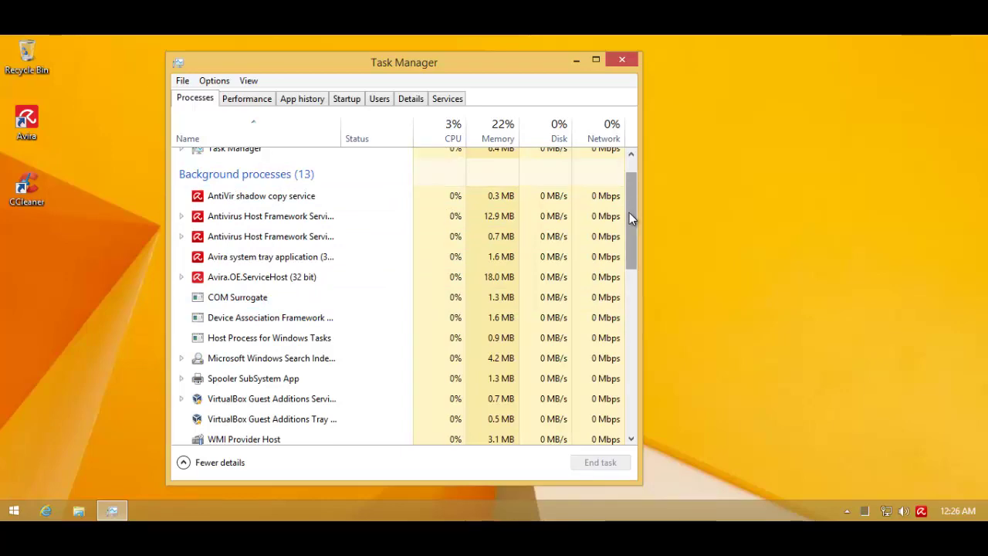
left_click_drag(630, 212, 649, 100)
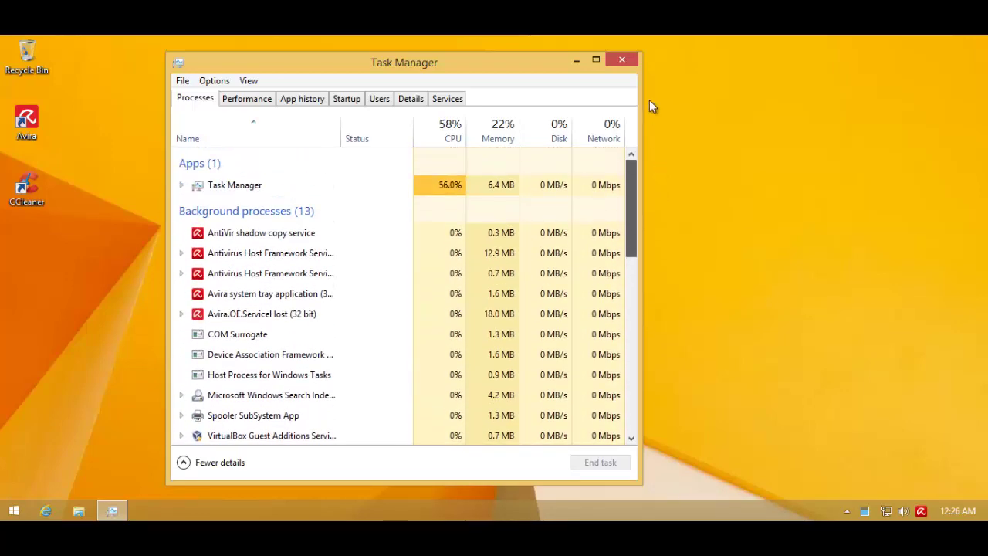
left_click(627, 63)
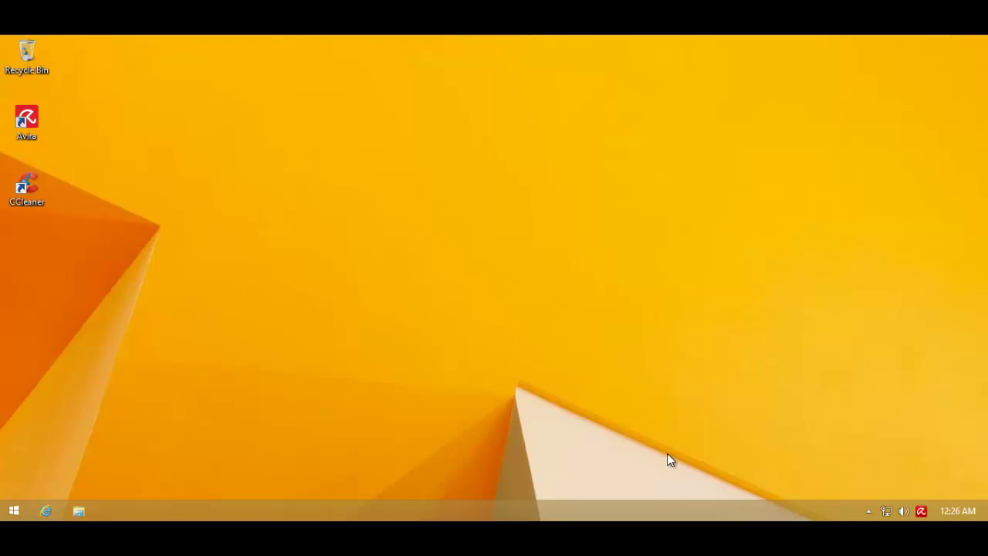
mouse_move(924, 514)
left_click(46, 513)
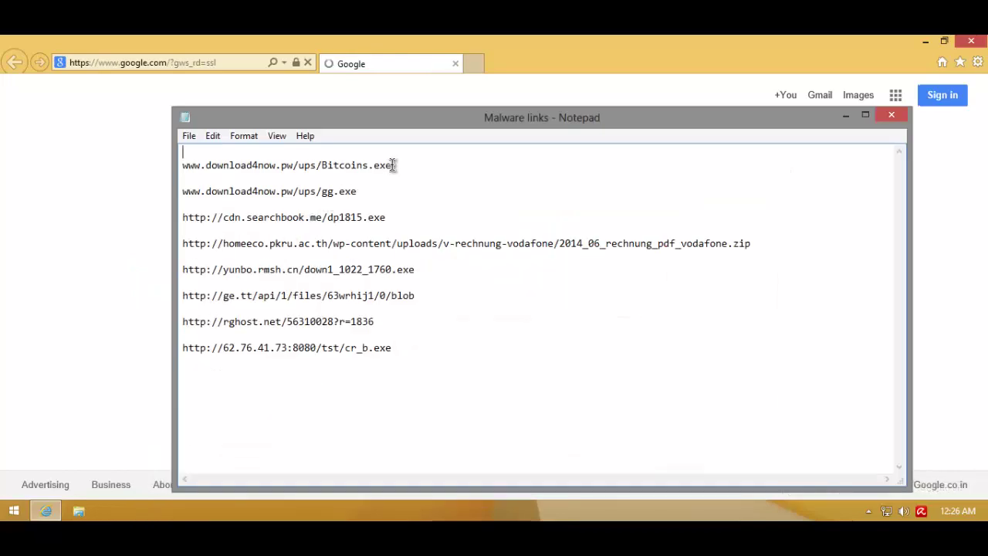
left_click_drag(392, 153, 394, 166)
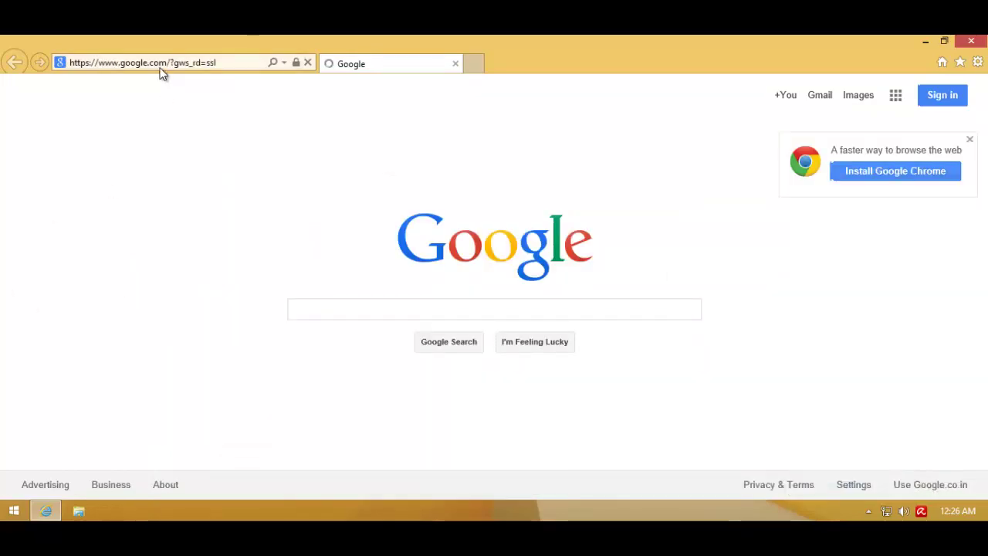
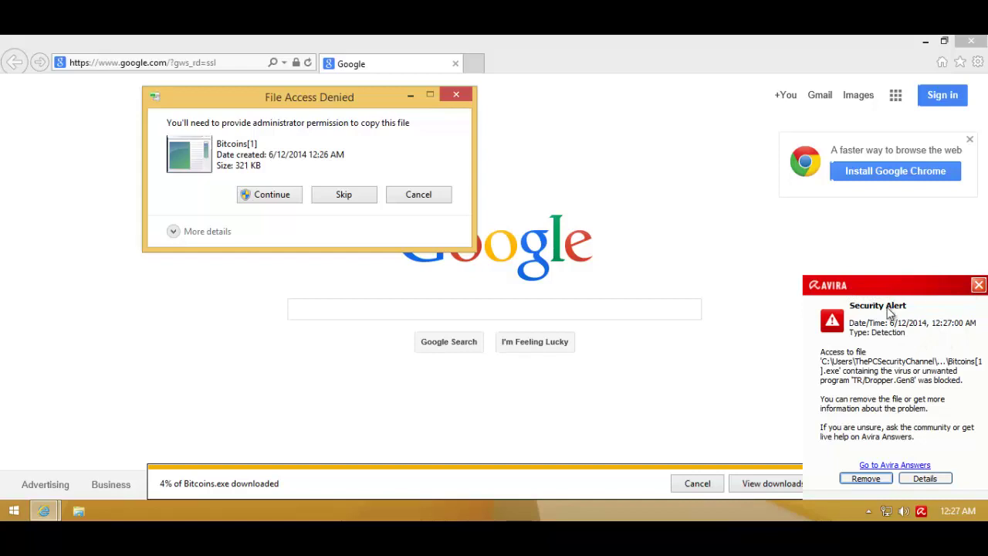
Remove the blocked Bitcoins file from the security alert, cancelling its file copy and bringing up the system scan window
left_click(866, 478)
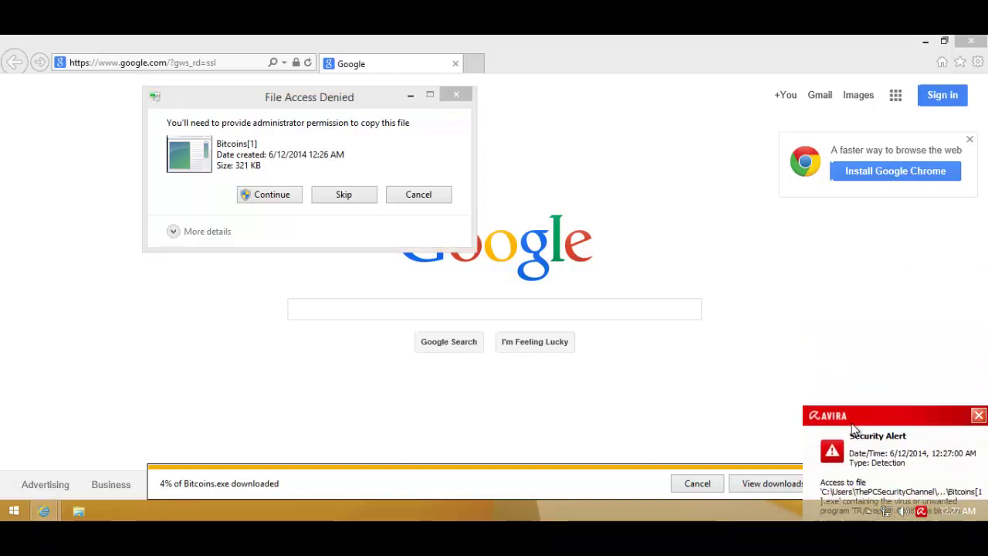
left_click(864, 479)
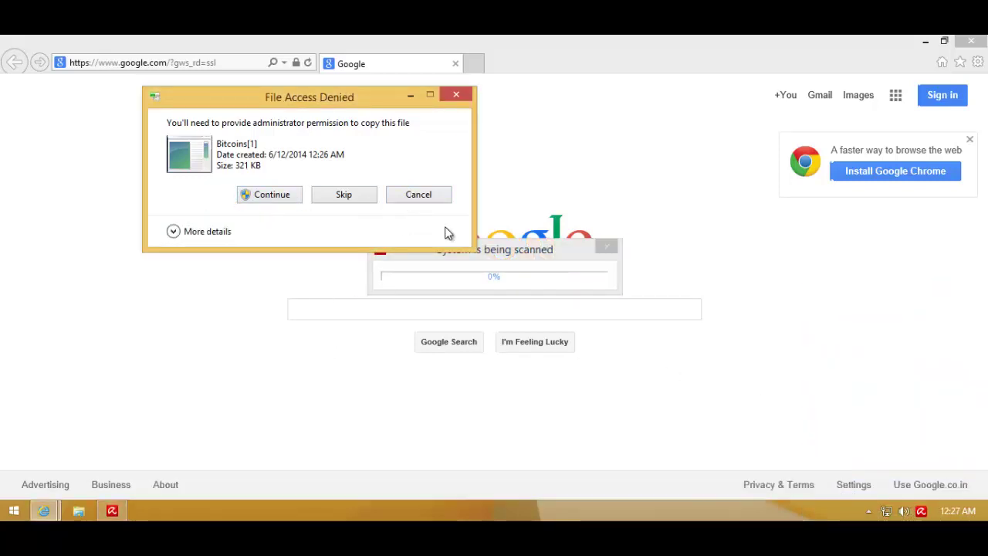
left_click(425, 195)
left_click(111, 511)
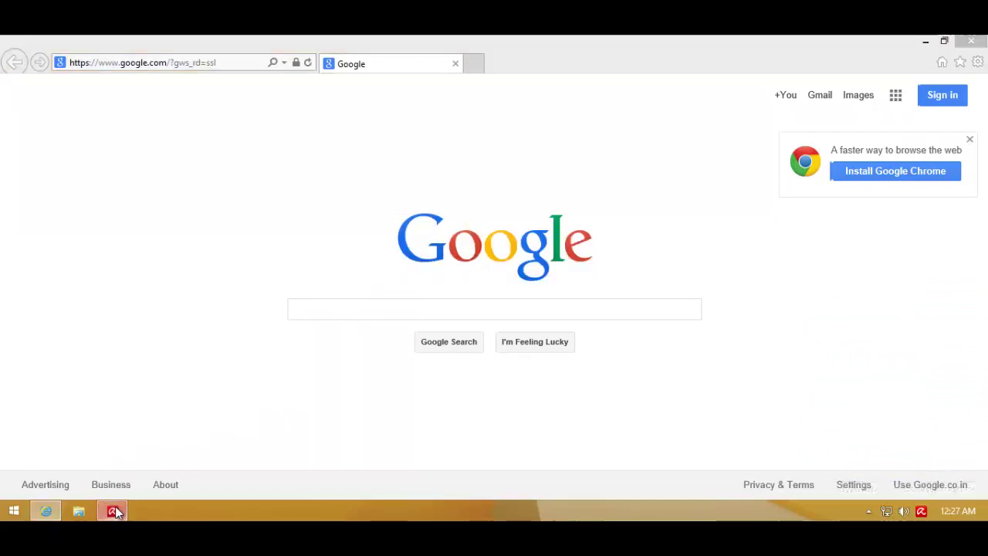
mouse_move(453, 250)
left_mouse_down()
mouse_move(480, 256)
mouse_move(437, 253)
mouse_move(444, 236)
left_mouse_up()
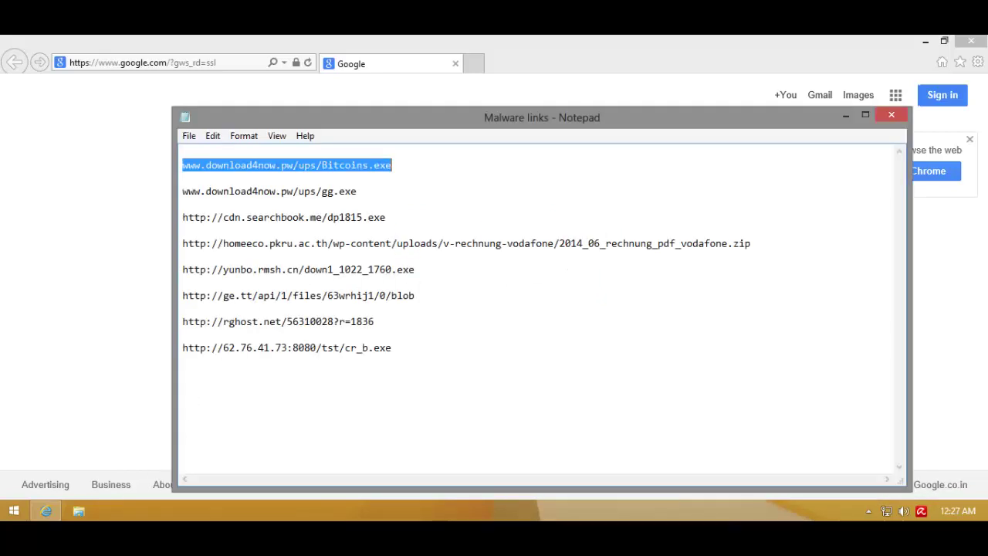
left_click(360, 189)
key("shift+Home")
key("ctrl+c")
left_click(230, 46)
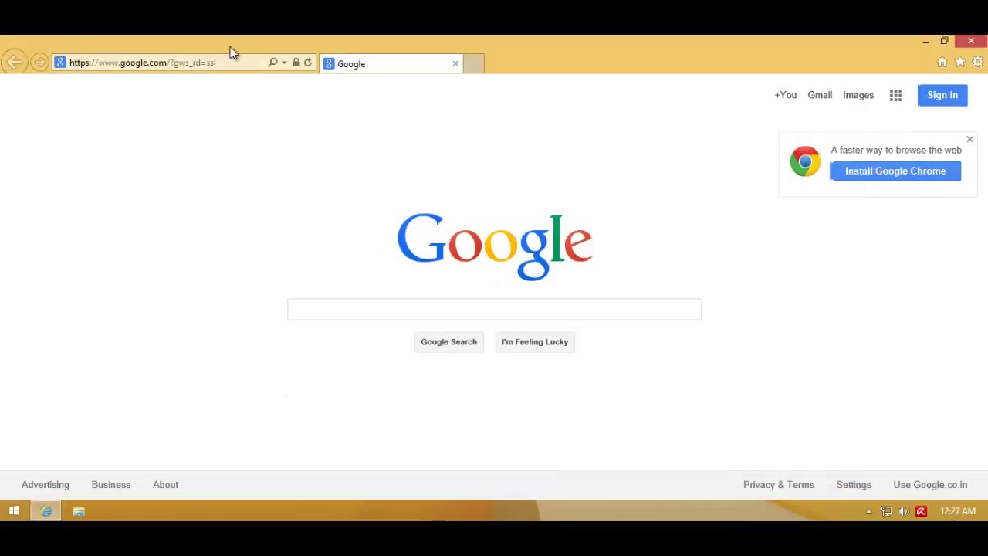
left_click(235, 63)
key("ctrl+v")
key("Return")
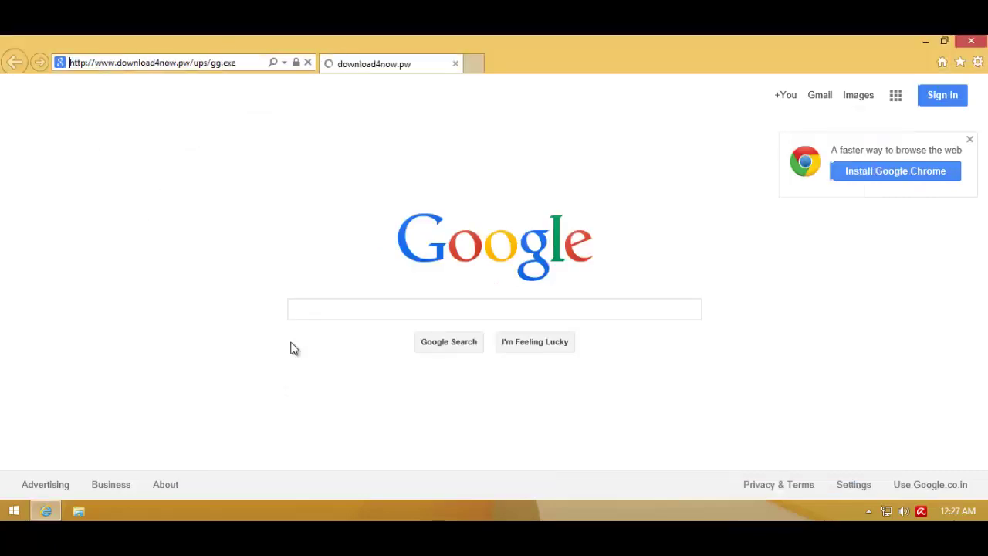
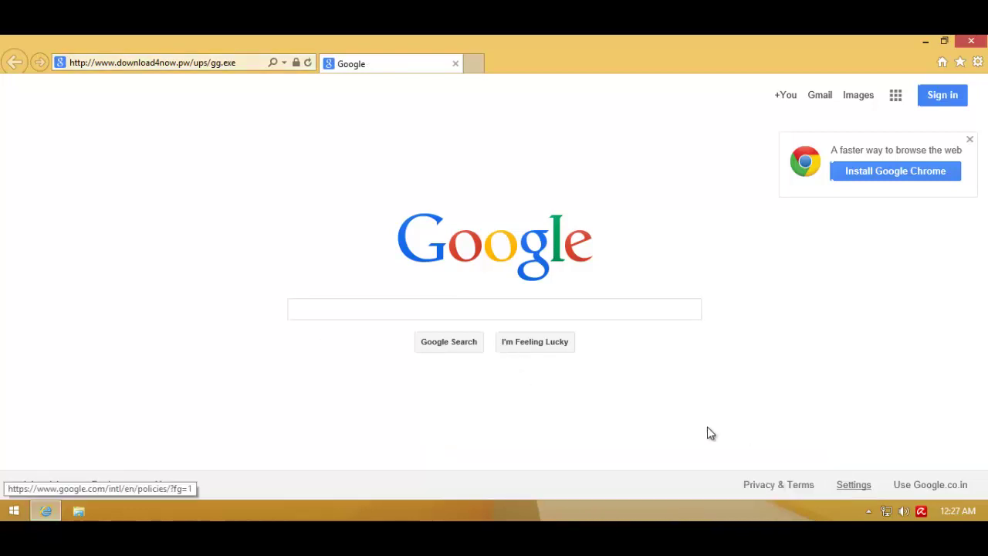
key("alt+Tab")
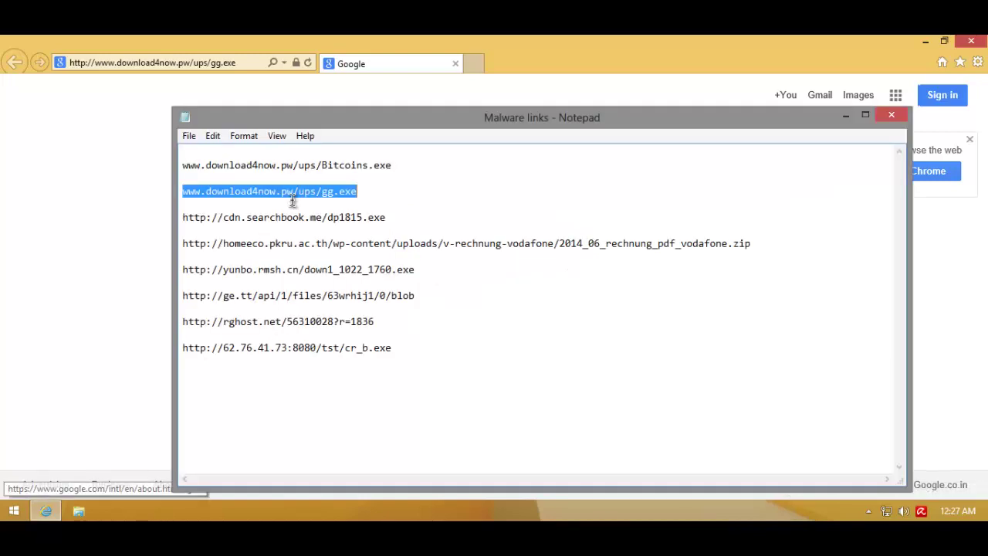
left_click_drag(387, 218, 183, 218)
key("ctrl+c")
left_click(31, 257)
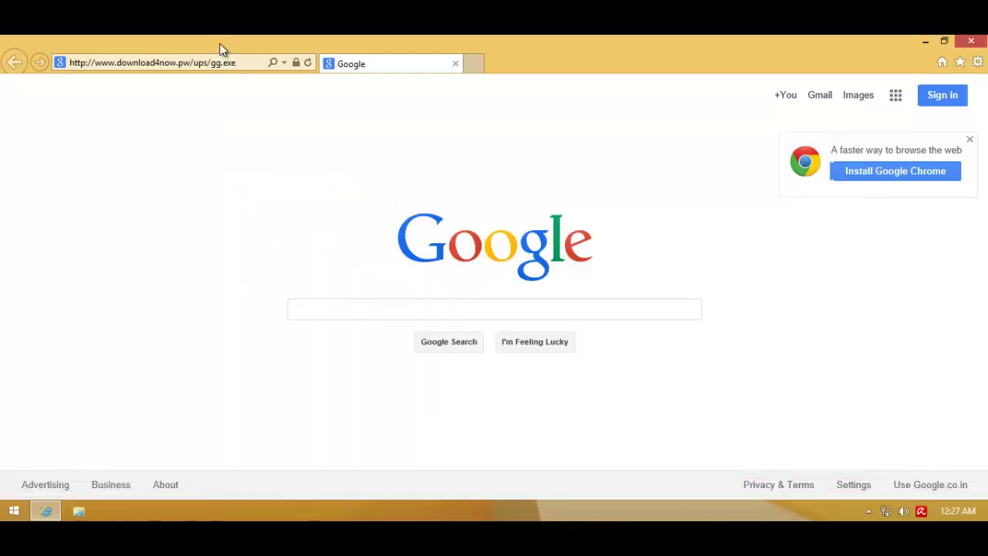
left_click(217, 68)
key("ctrl+v")
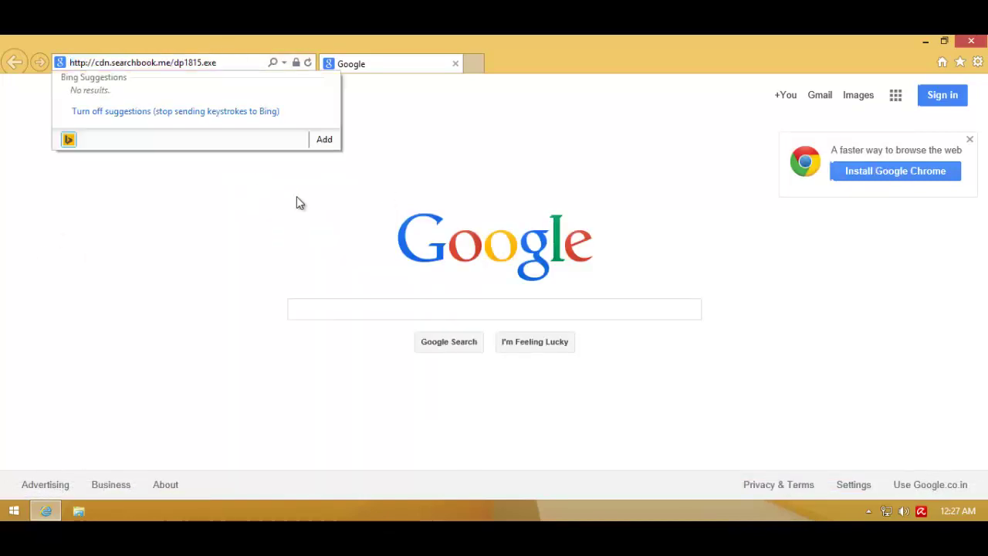
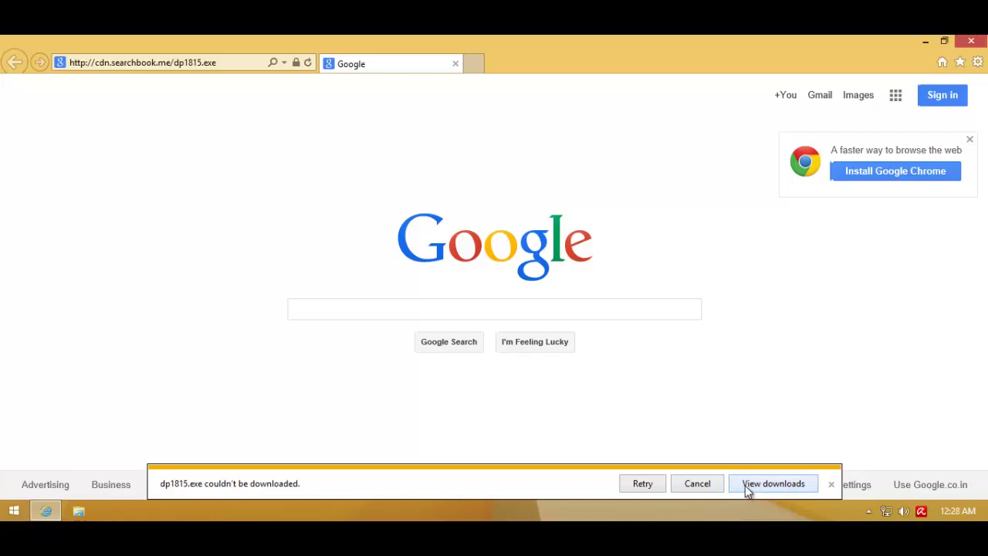
left_click(474, 67)
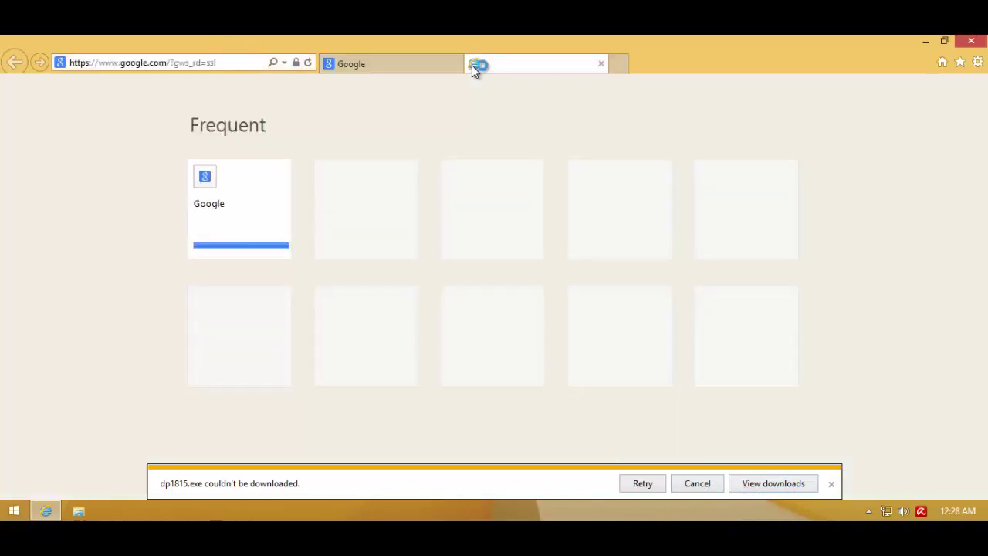
left_click(456, 64)
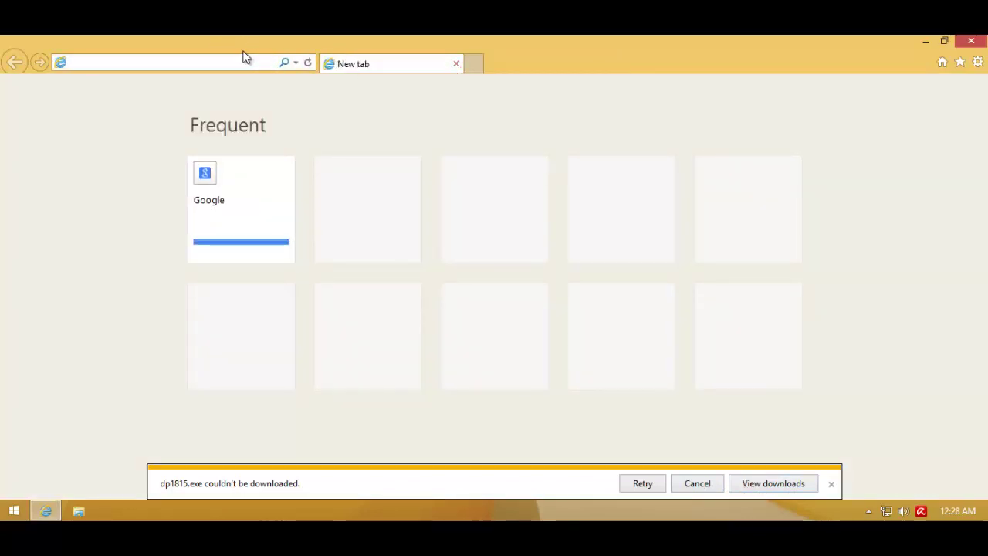
type("http://cdn.searchbook.me/dp1815.exe")
key("Return")
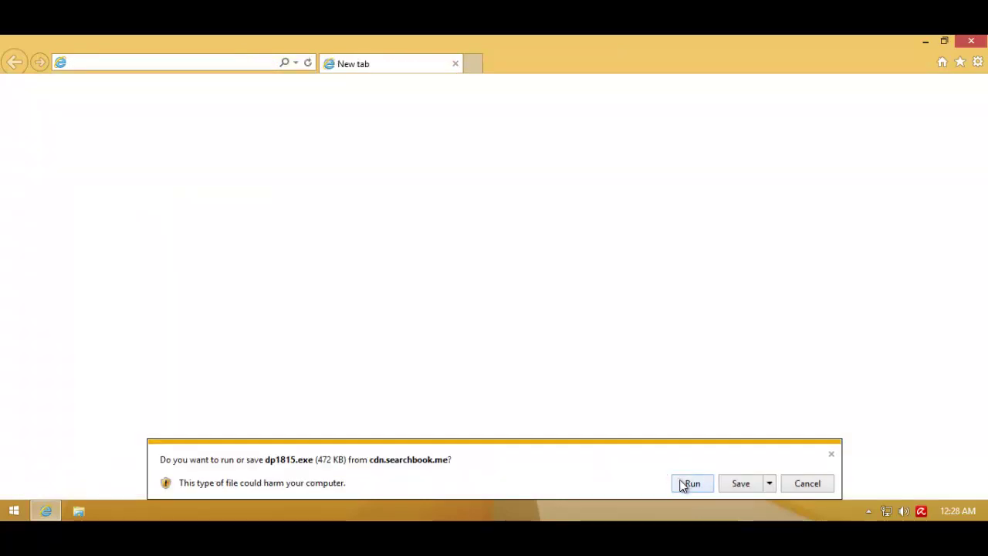
left_click(684, 484)
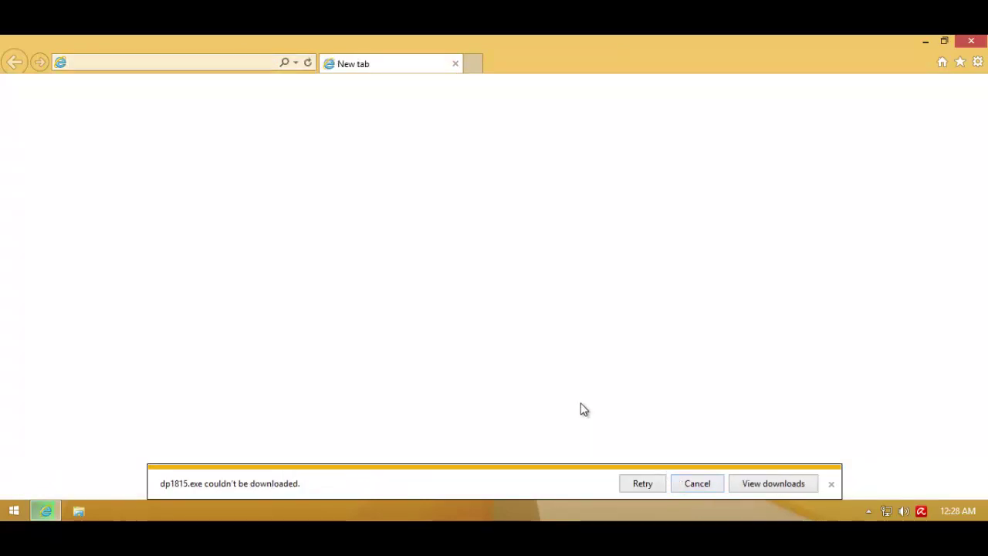
left_click(831, 483)
Open Avira's Real-Time Protection page to examine the last virus and last file found, and close the antivirus window
left_click(891, 510)
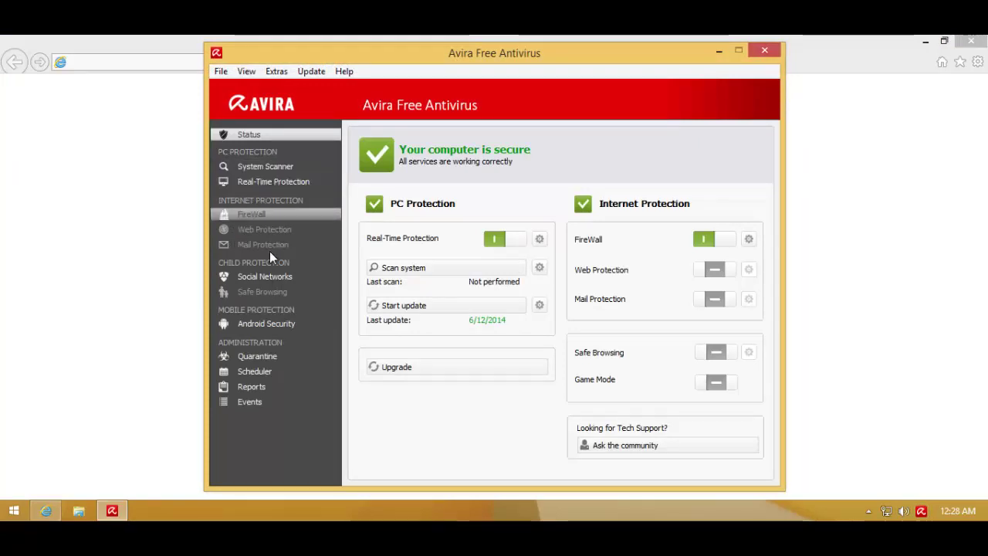
left_click(273, 181)
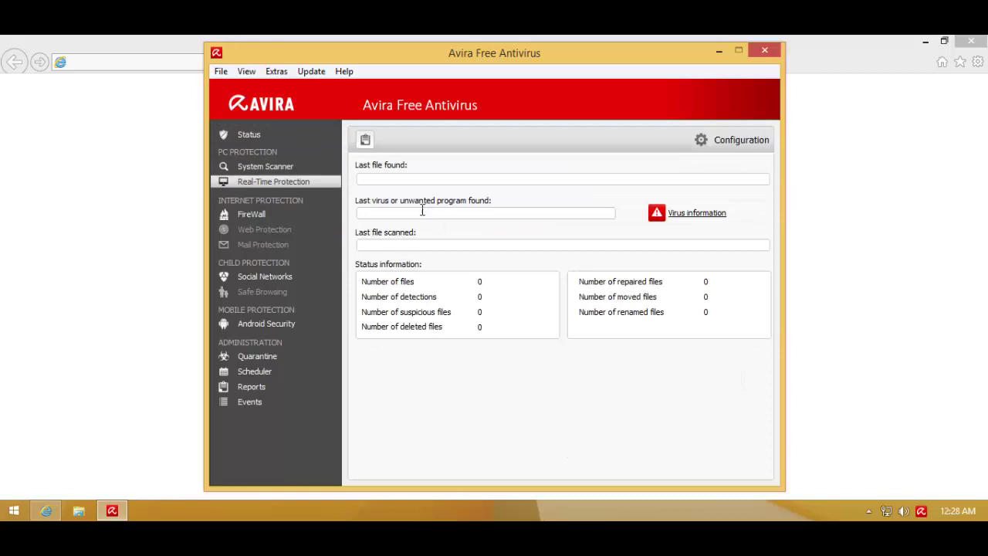
double_click(420, 213)
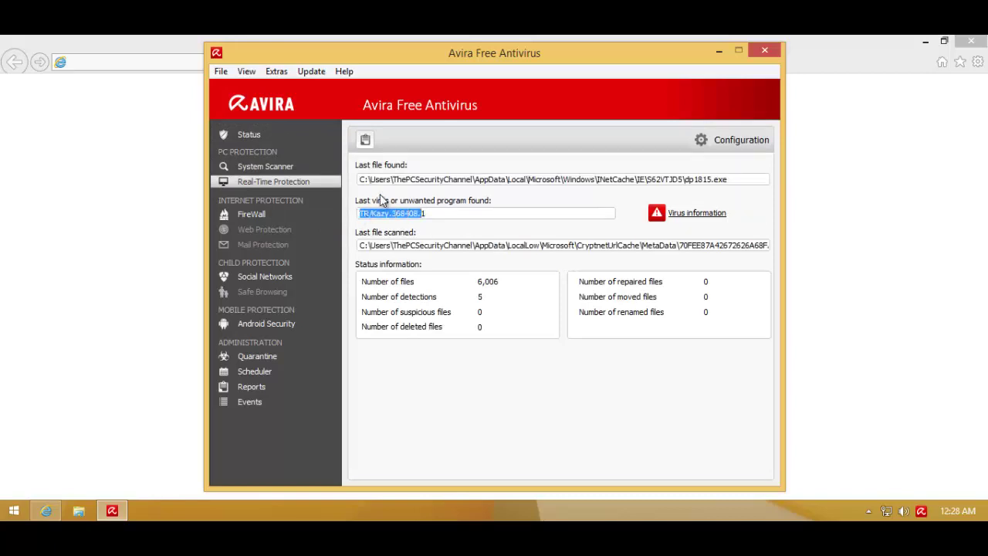
left_click_drag(380, 179, 636, 181)
left_click(726, 181)
left_click(764, 50)
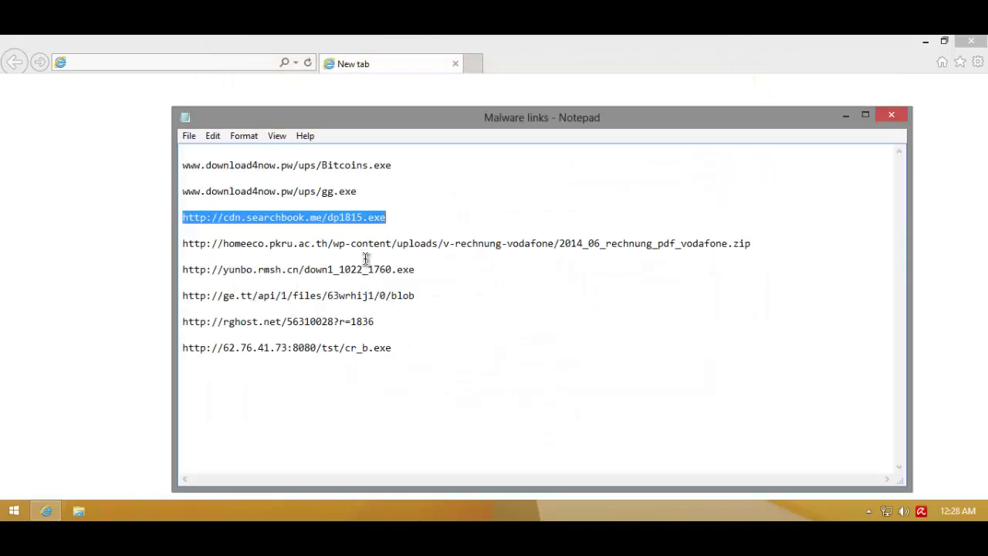
Open the homeeco.pkru.ac.th 2014_06_rechnung_pdf_vodafone.zip link from the Notepad list and remove the blocked file through the security alert
left_click(760, 238)
left_click_drag(758, 227, 94, 239)
key("ctrl+c")
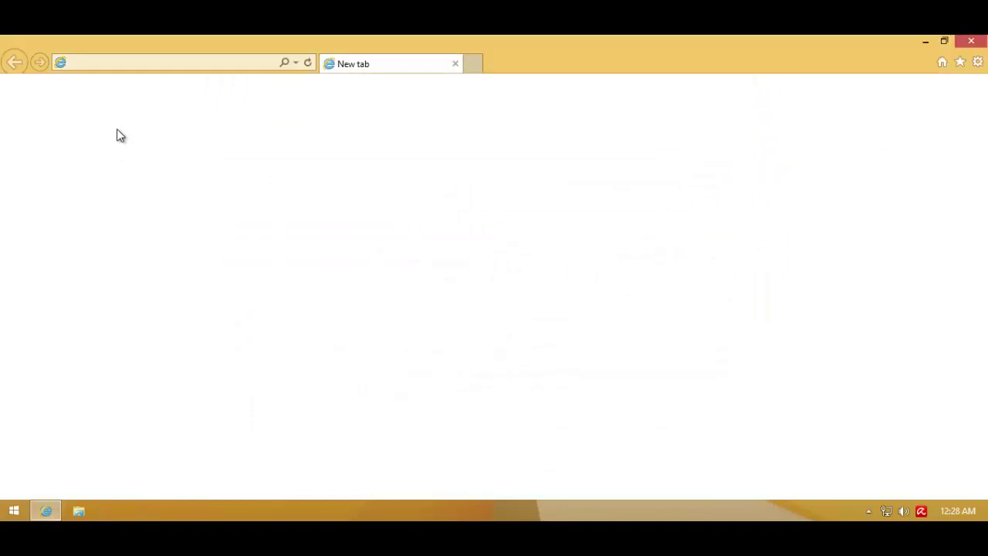
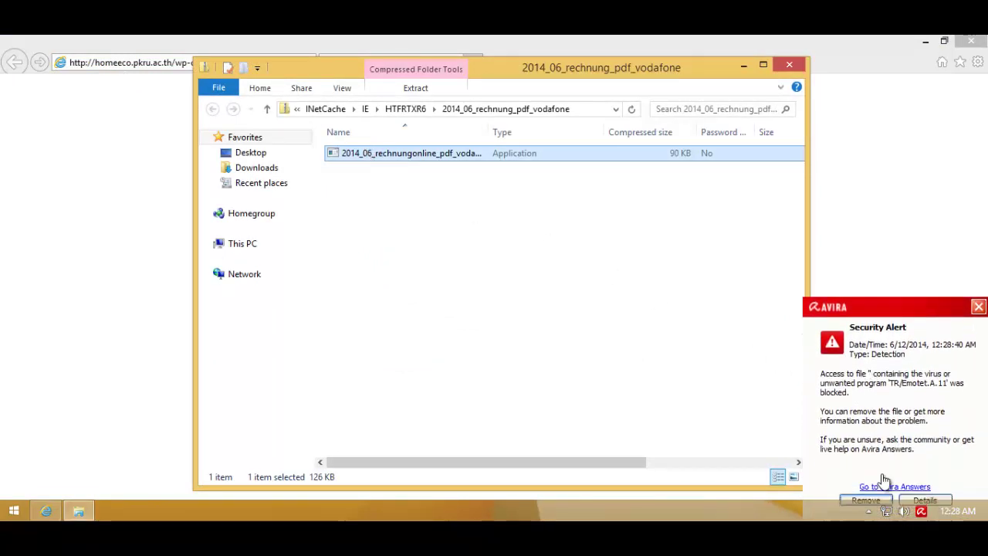
left_click(880, 480)
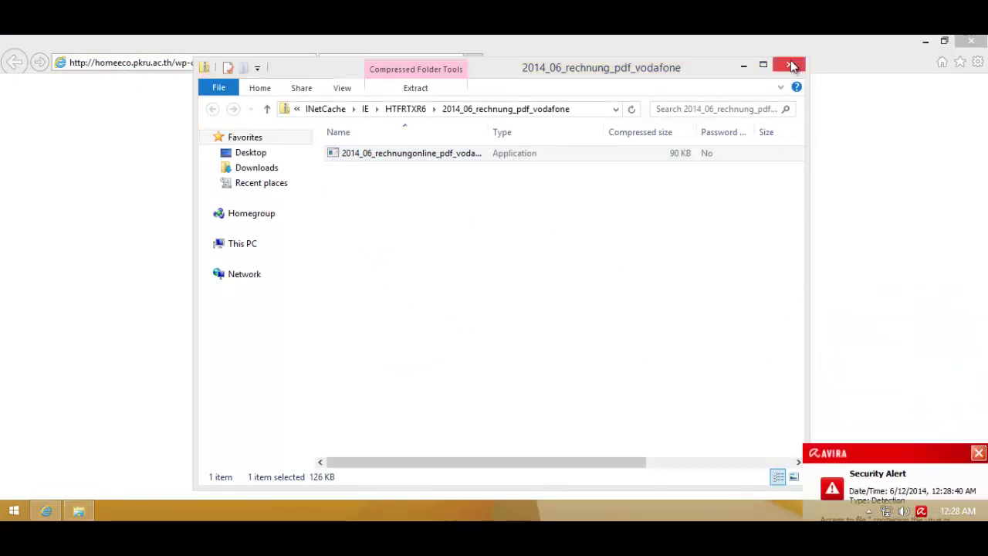
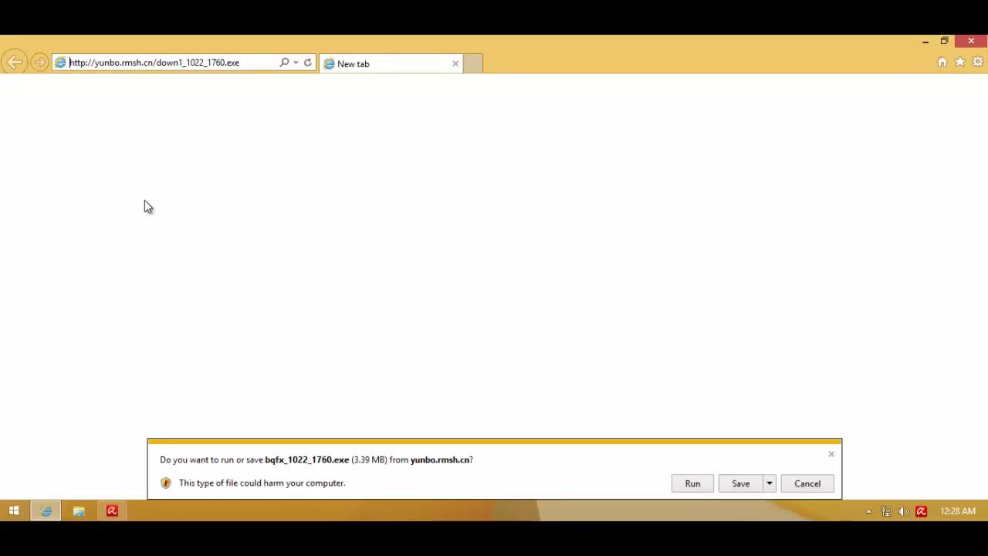
Download and run bqfx_1022_1760.exe from yunbo.rmsh.cn, checking the Avira status window in between
left_click(693, 487)
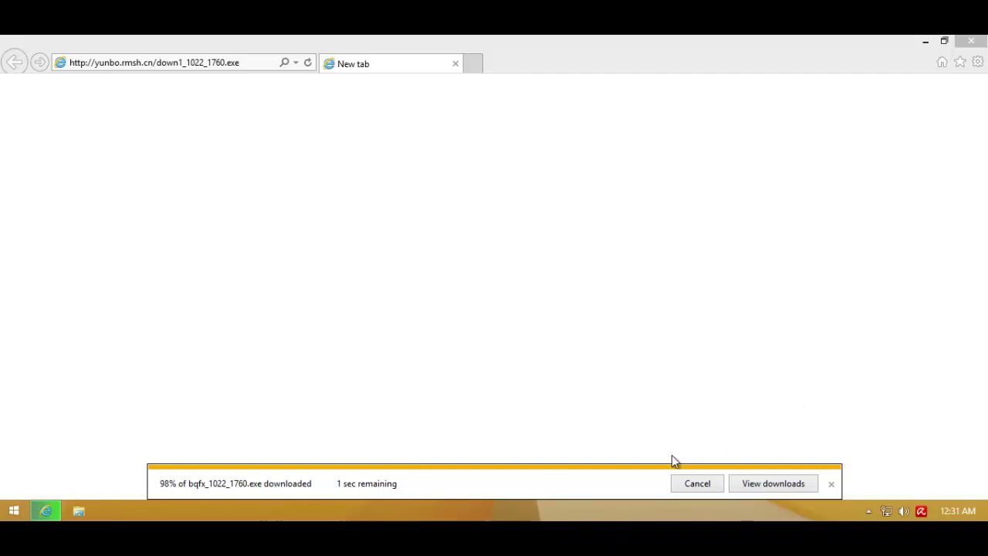
double_click(924, 510)
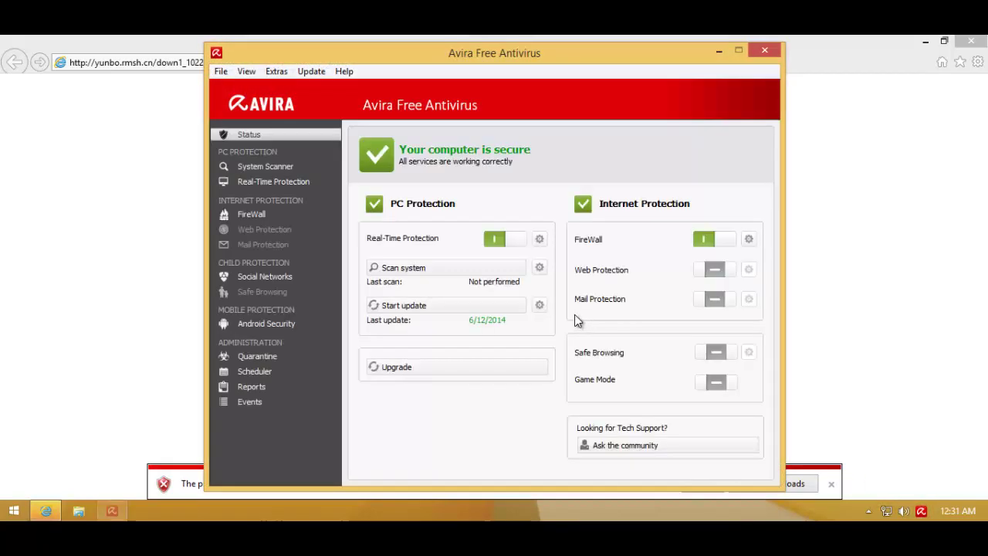
left_click(195, 307)
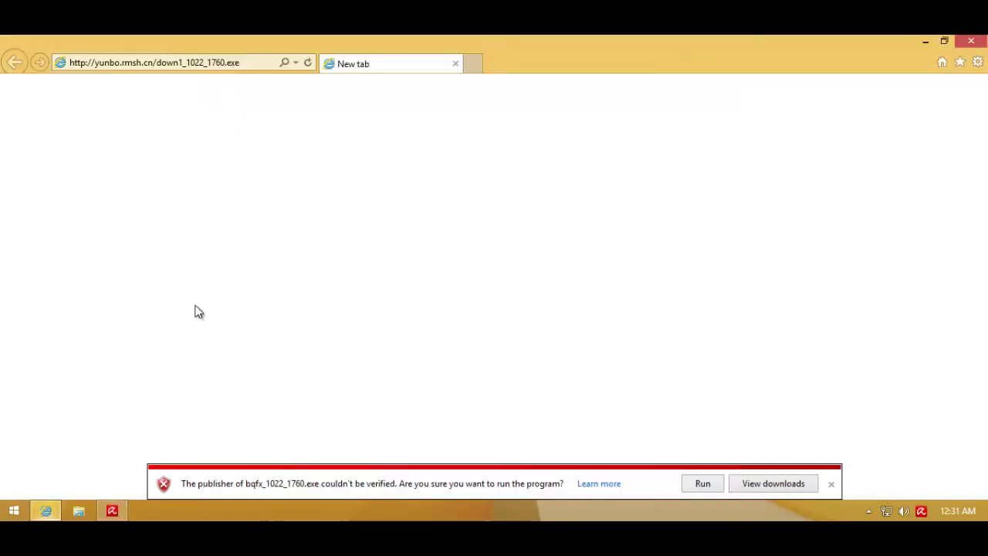
left_click(717, 480)
left_click(564, 302)
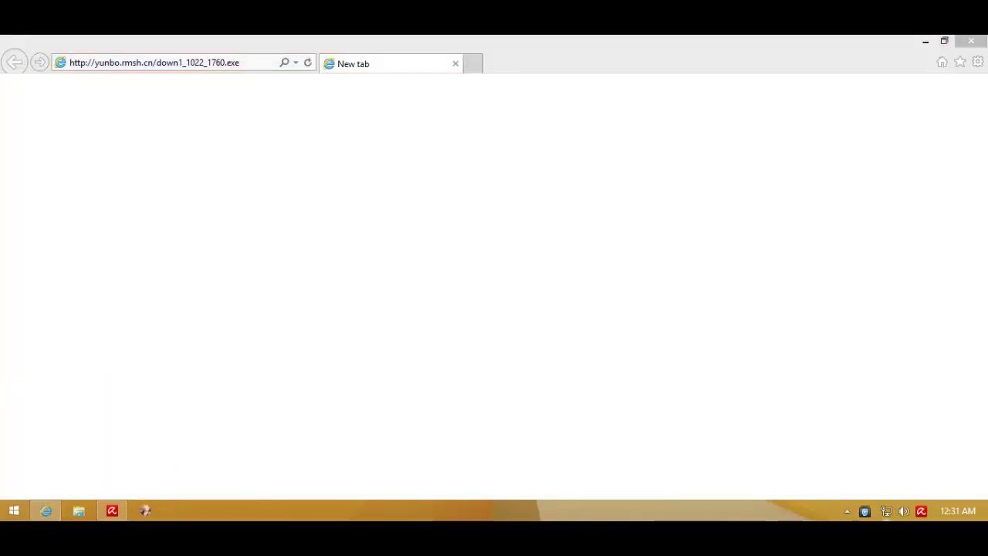
Close the 百度卫士 installer window and minimise Internet Explorer, leaving Avira Free Antivirus open over the desktop
left_click(868, 513)
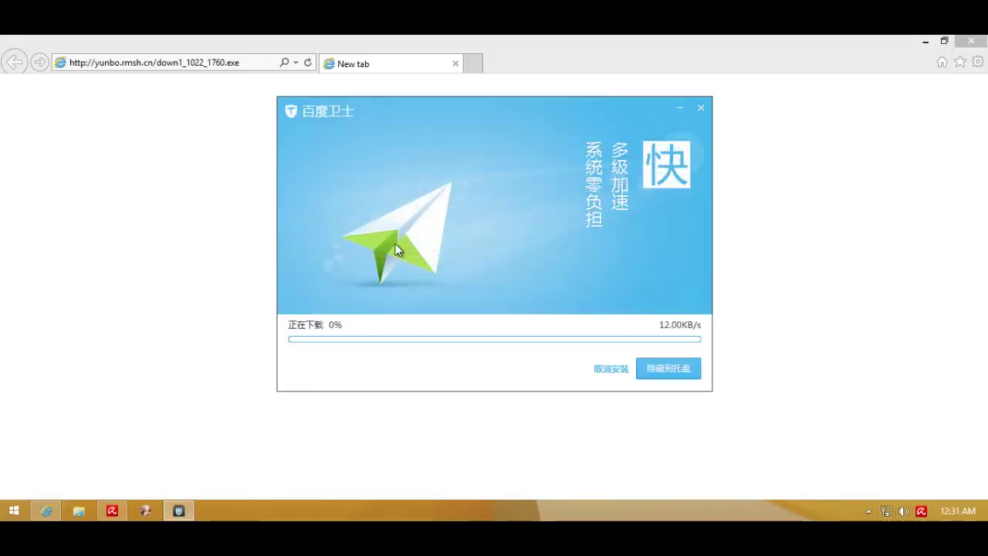
left_click(701, 108)
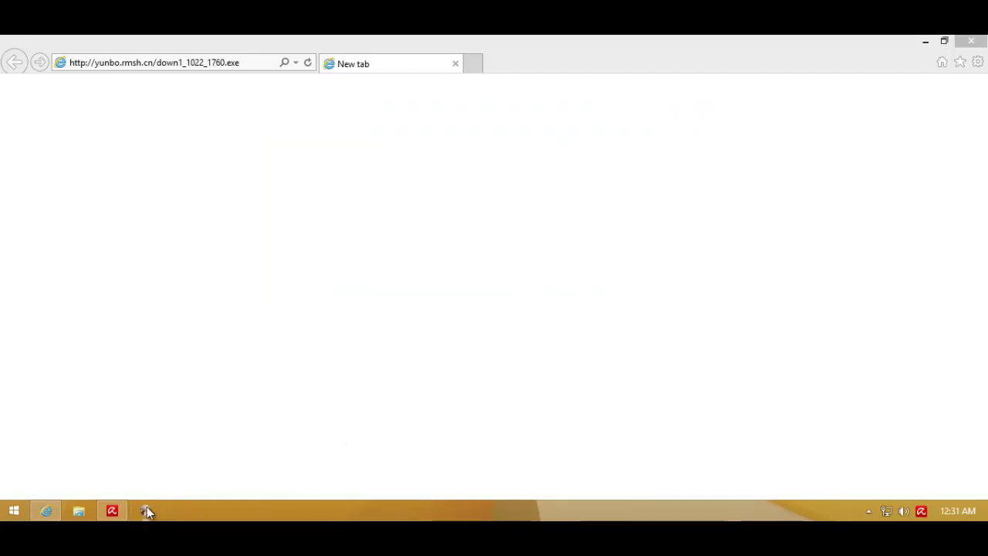
left_click(119, 510)
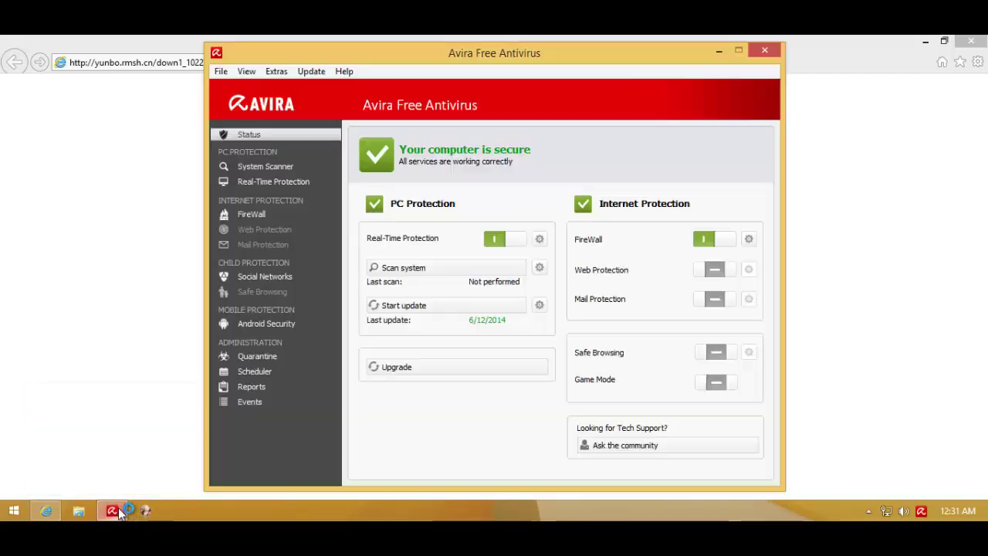
left_click(925, 41)
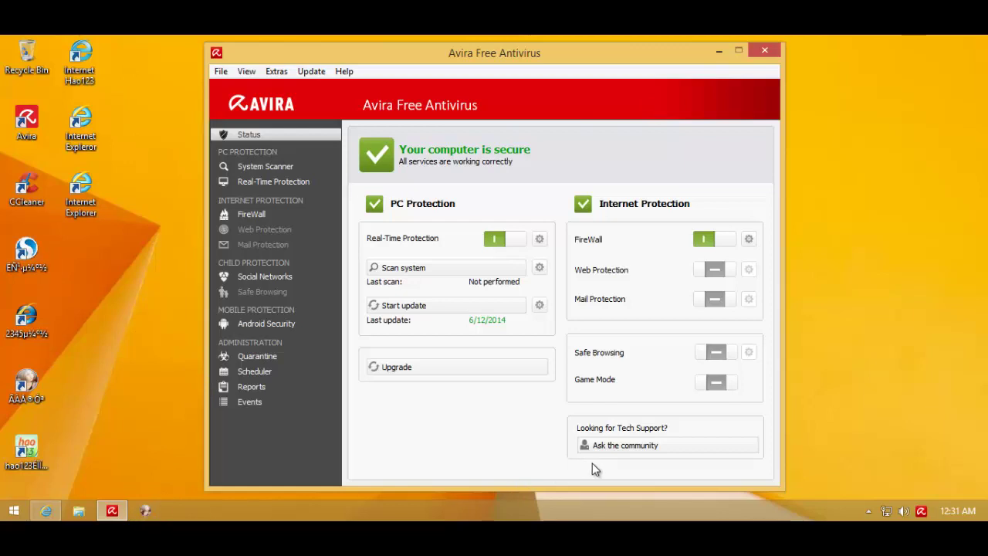
Check the hidden notification area icons and remove the detected programs through Avira's security alert
left_click(868, 512)
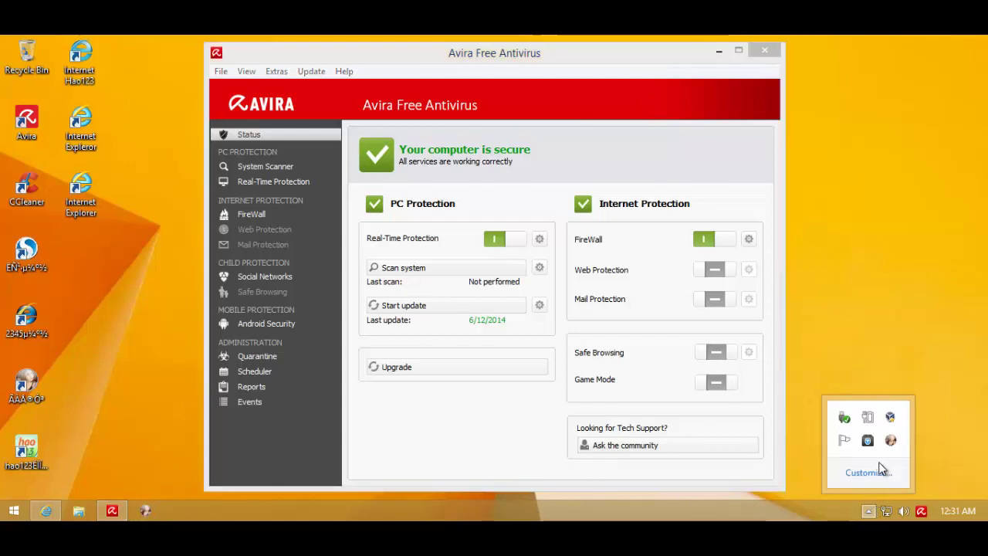
left_click(638, 503)
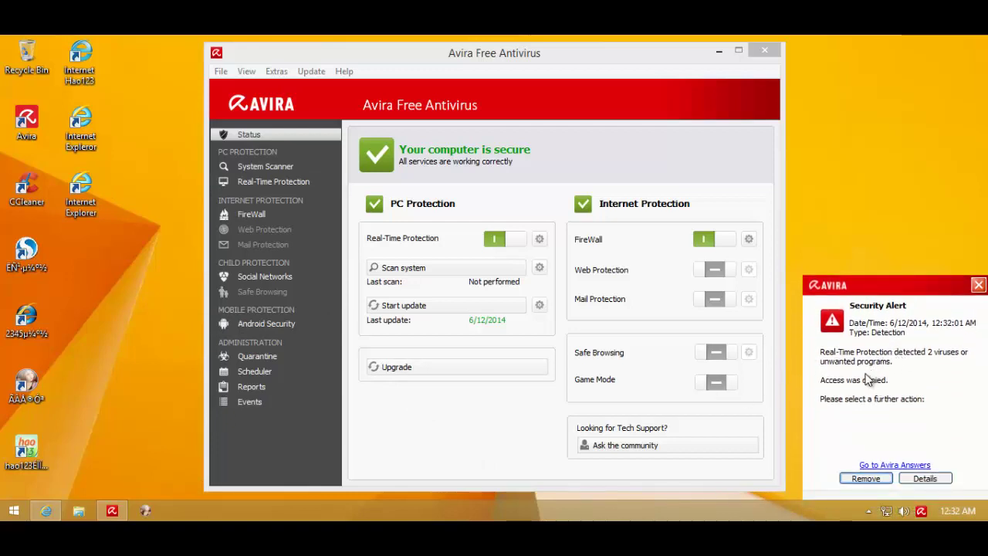
left_click(865, 479)
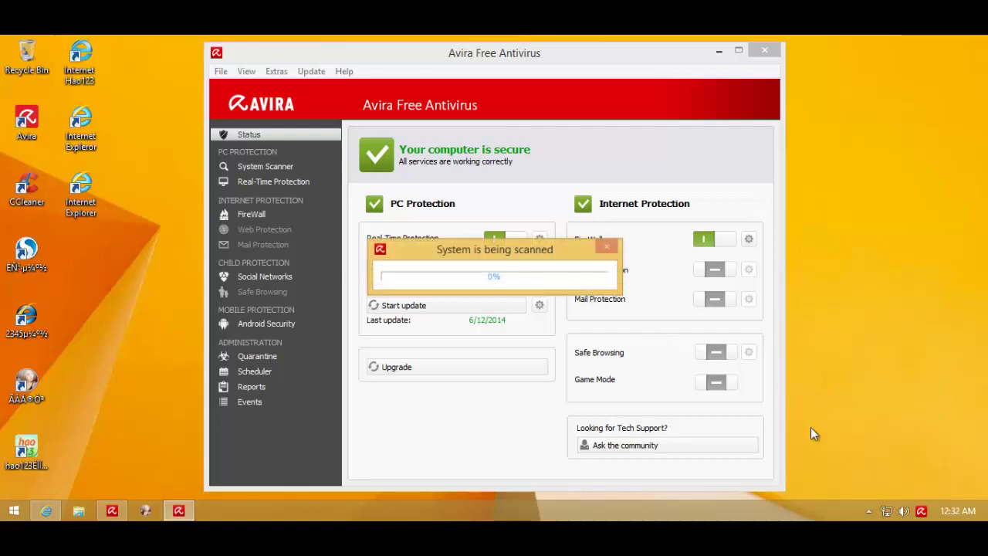
Reopen the 百度卫士 installer from the hidden notification icons to check its download, and close its window
left_click(868, 510)
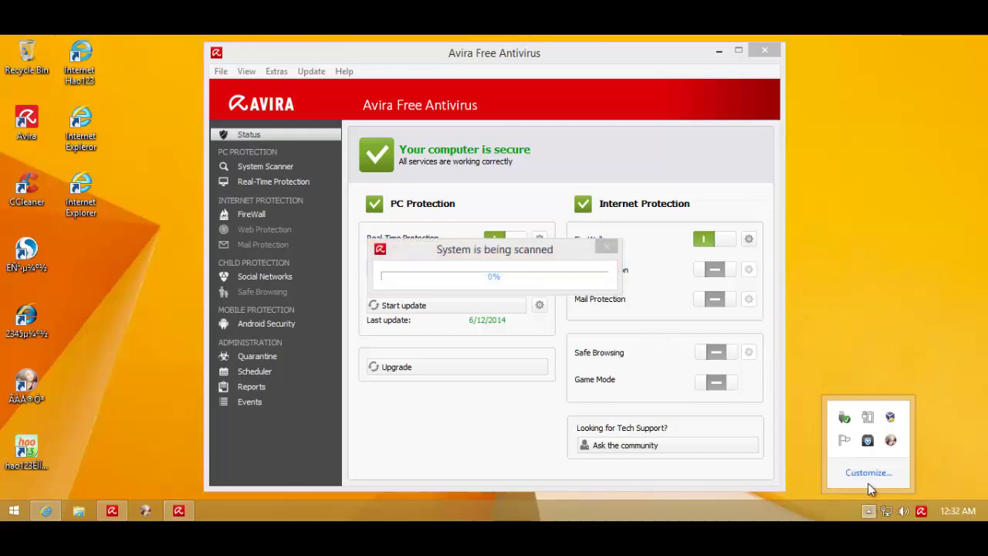
left_click(870, 441)
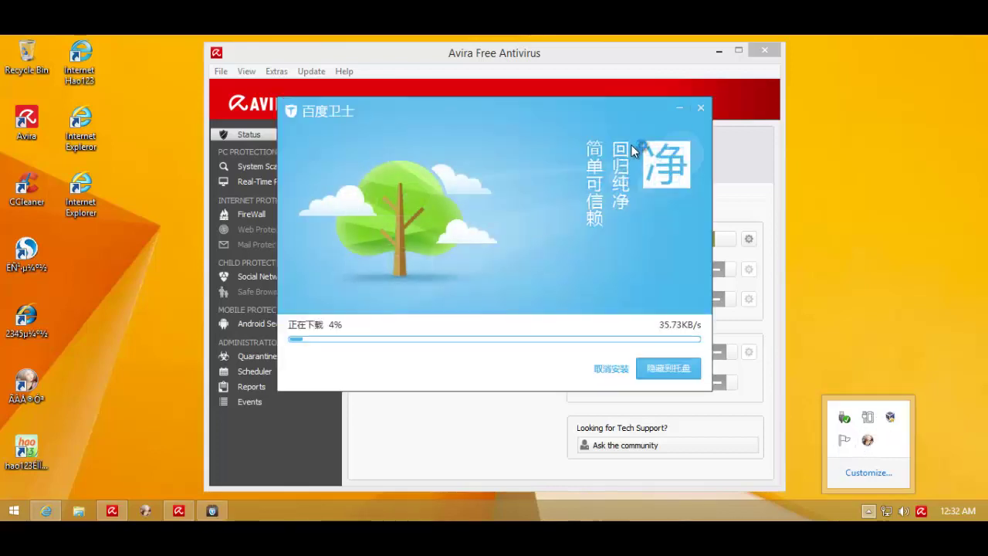
left_click(700, 109)
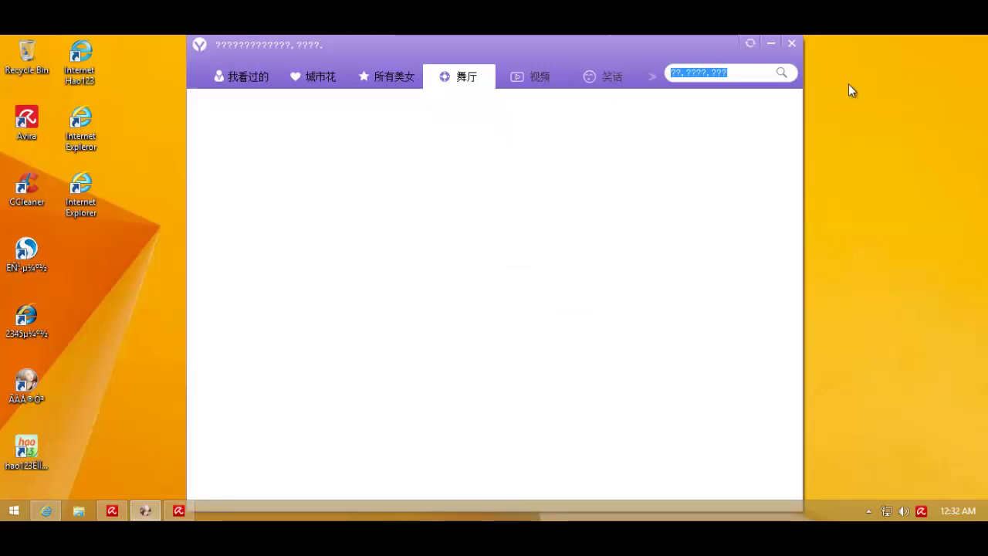
Close the unwanted purple video program and answer its exit dialogs
left_click(792, 43)
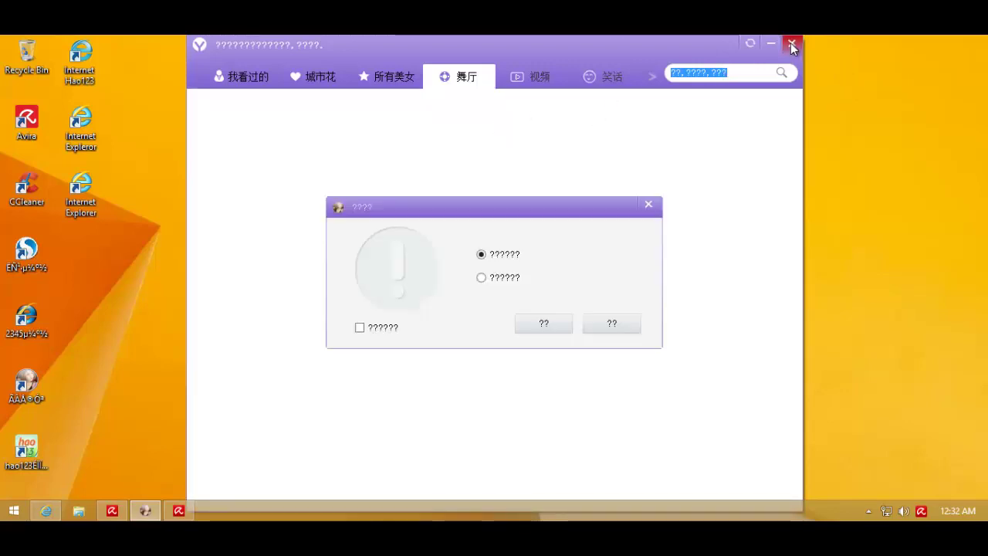
left_click(567, 324)
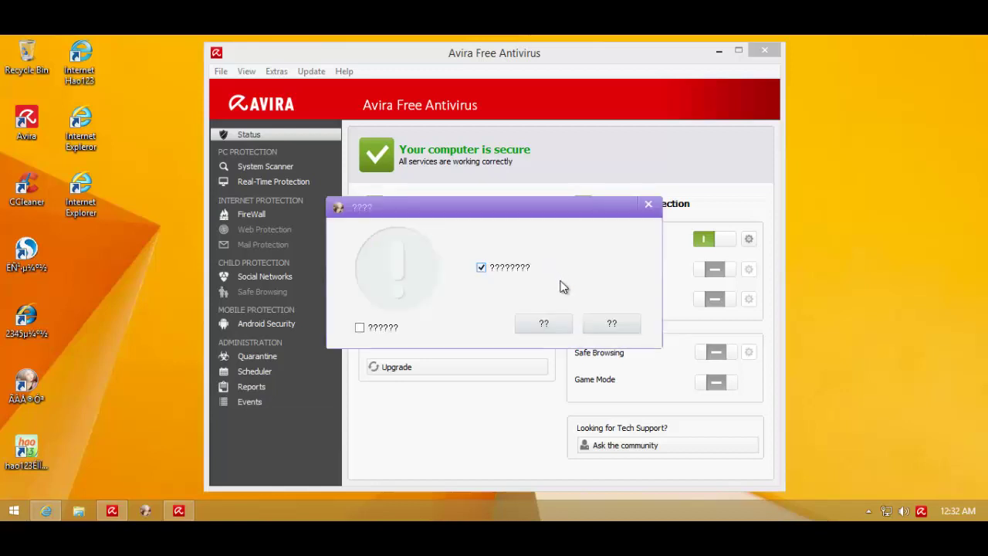
left_click(609, 323)
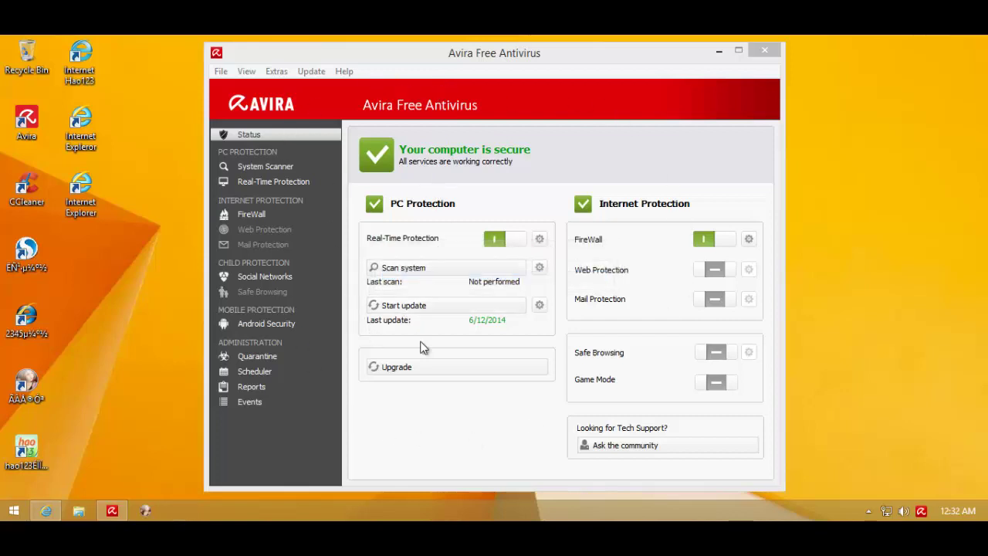
Close Avira Free Antivirus and return to Internet Explorer with the Malware links Notepad file in front
left_click(764, 52)
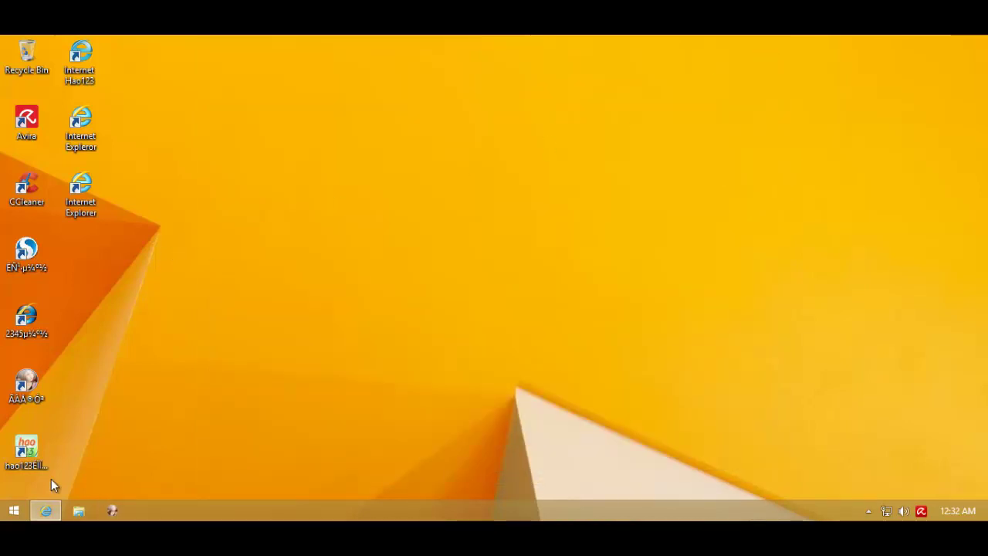
left_click(46, 512)
left_click(113, 511)
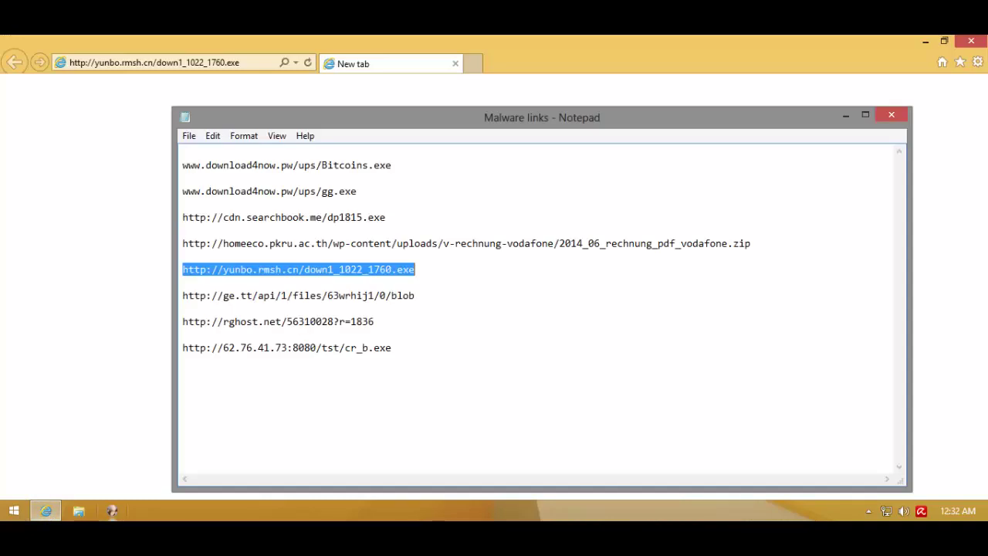
double_click(440, 292)
key("ctrl+c")
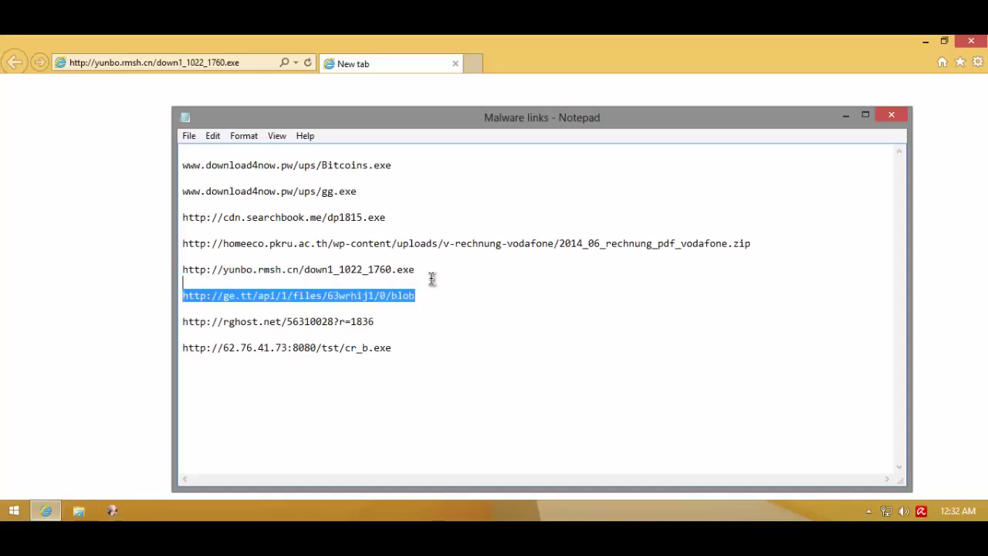
left_click(77, 311)
left_click(160, 62)
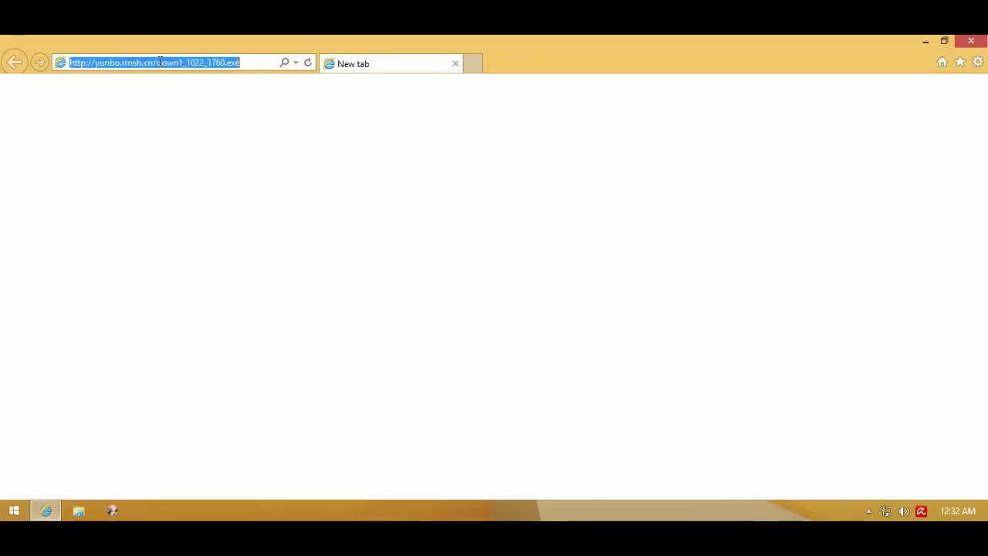
key("ctrl+v")
key("Return")
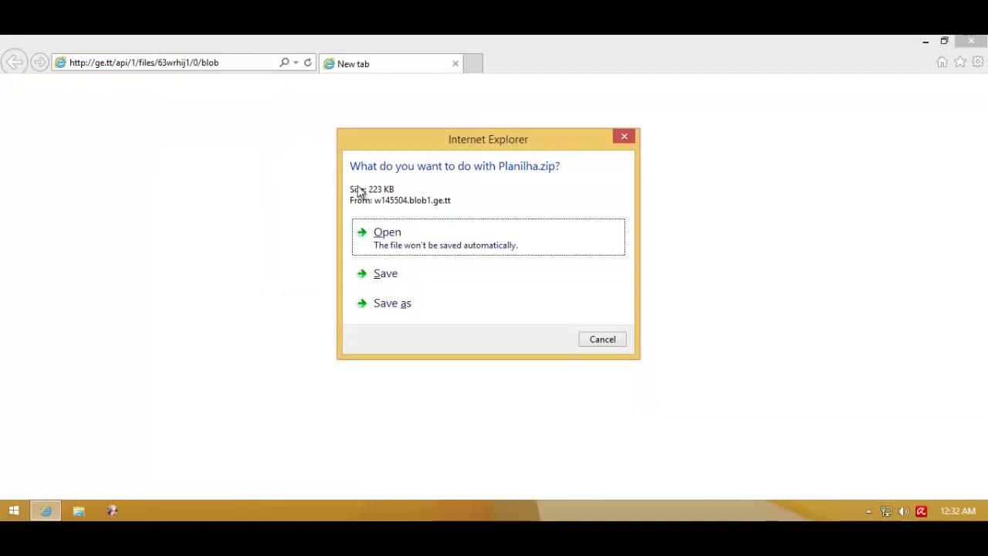
left_click(398, 240)
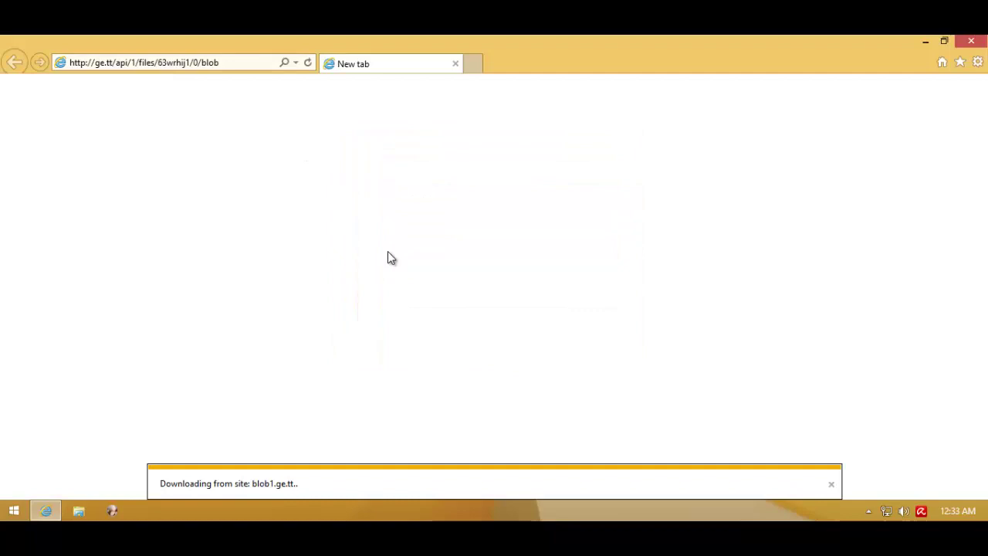
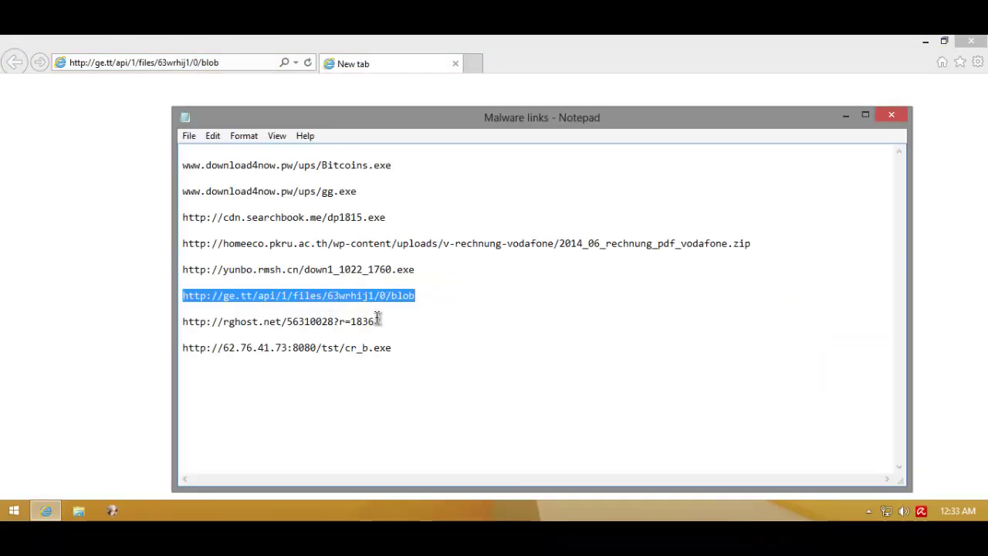
left_click_drag(184, 323, 374, 320)
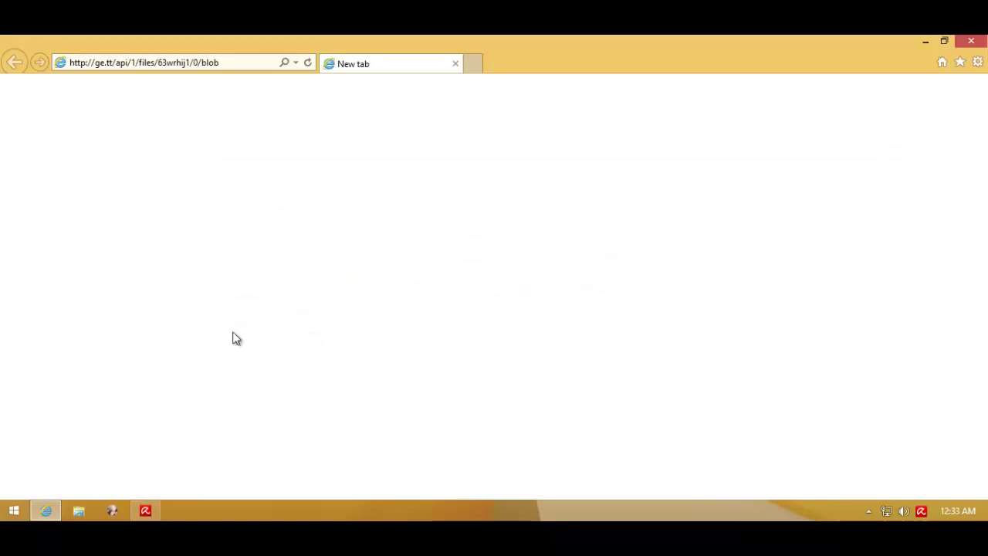
left_click(217, 63)
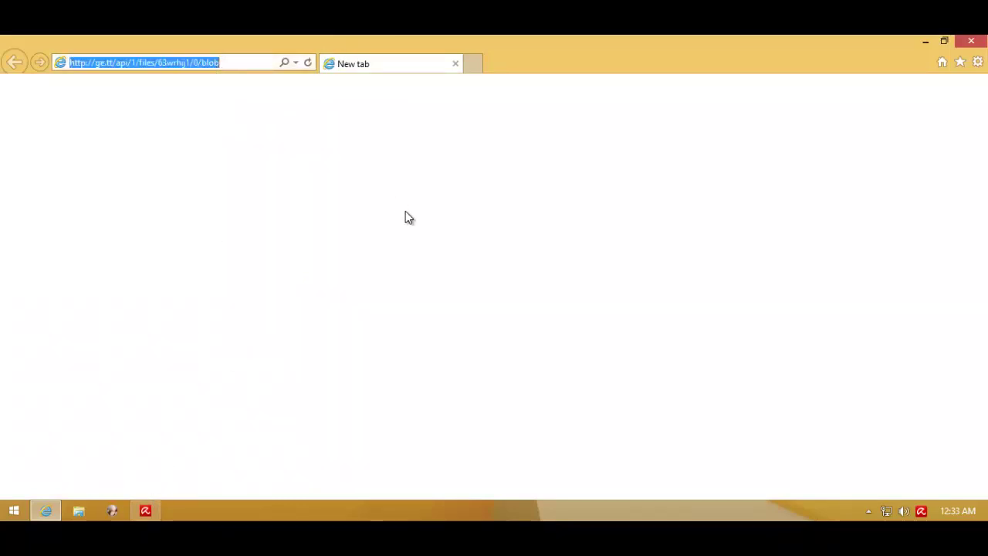
type("http://rghost.net/56310028?r=1836")
key("Return")
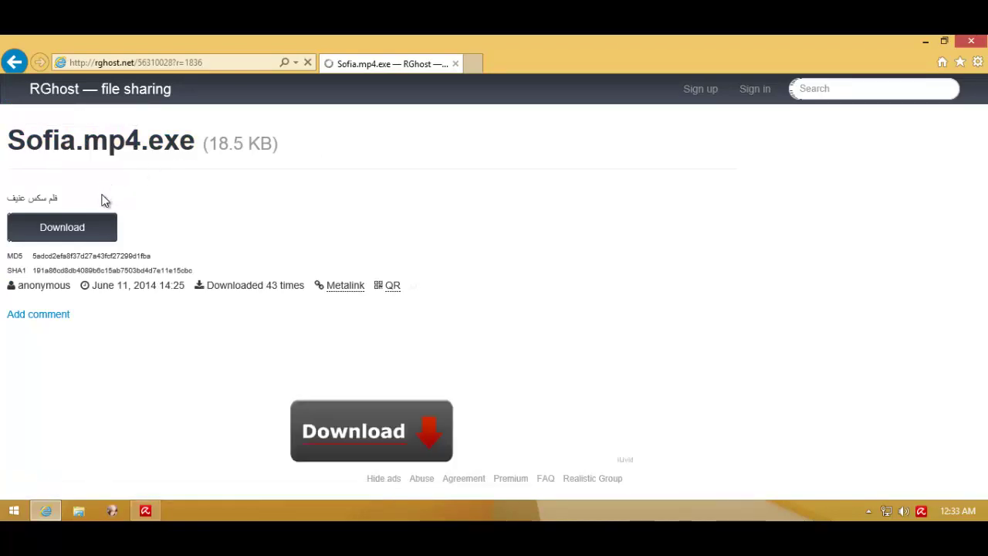
left_click(95, 230)
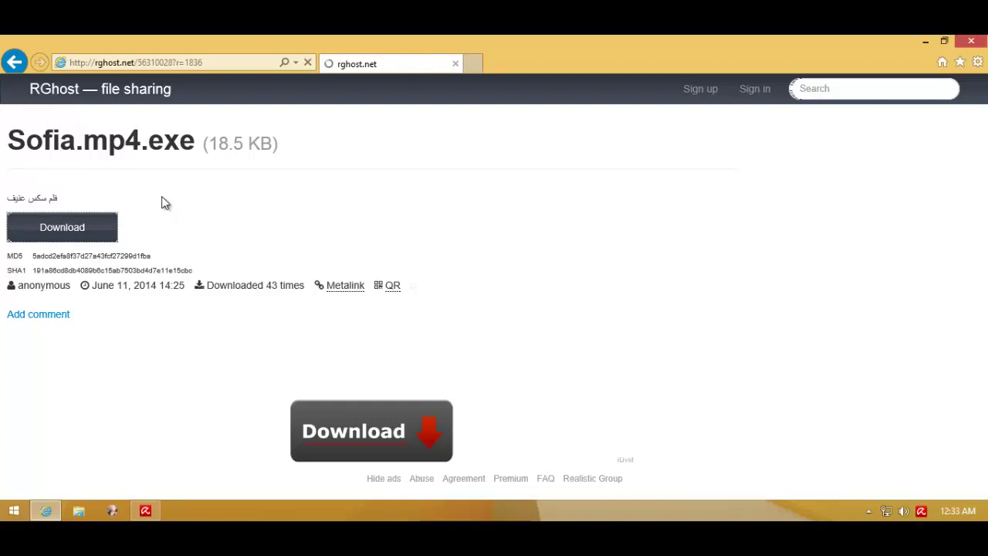
left_click(692, 483)
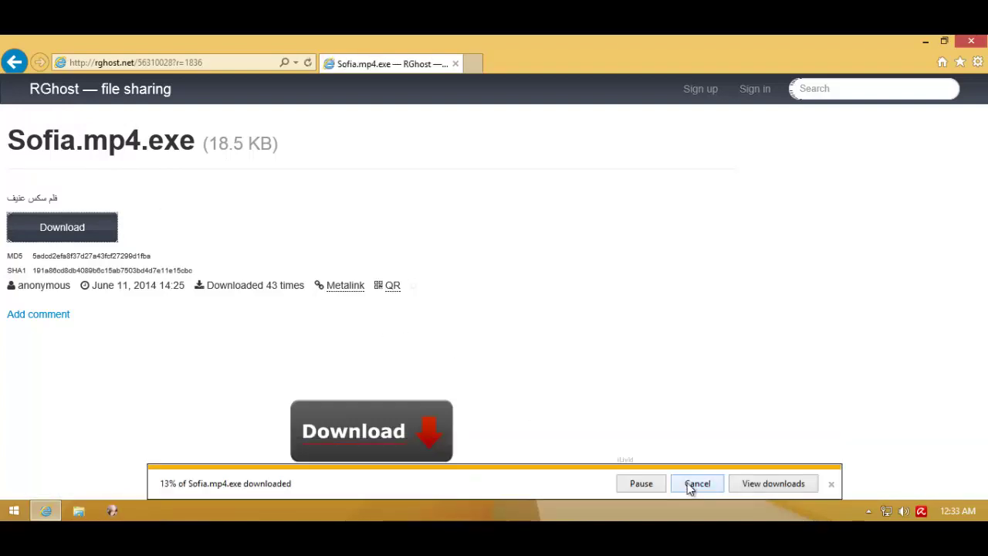
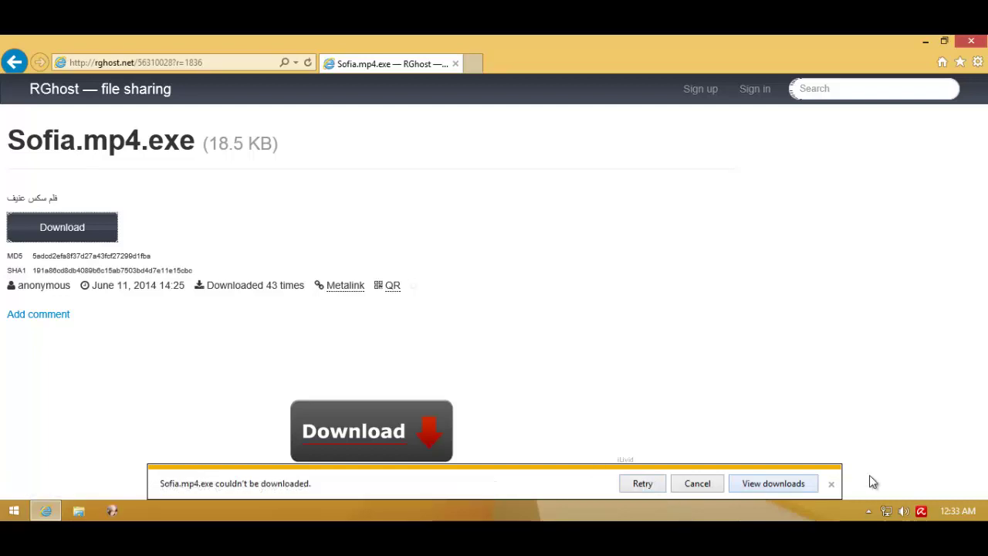
left_click(833, 485)
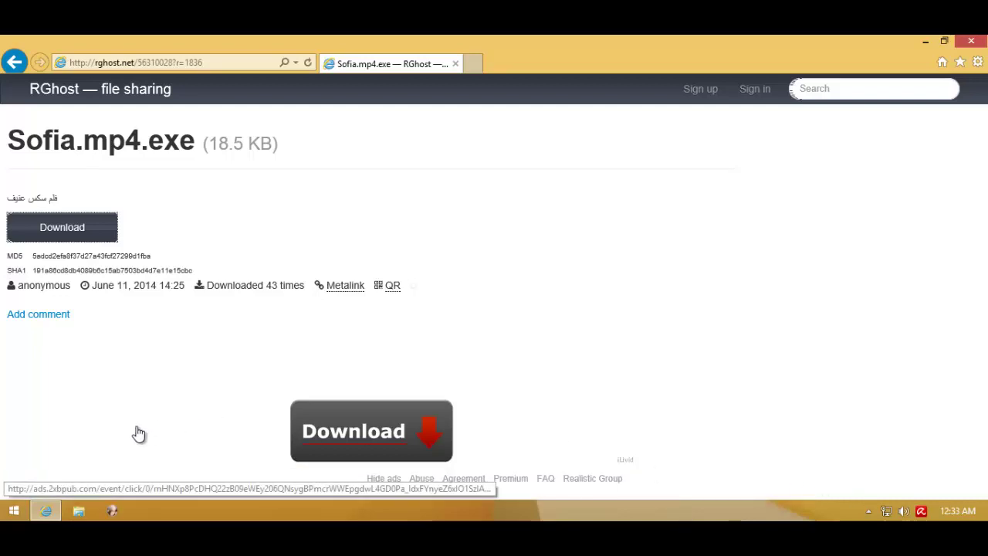
Review the Sofia.mp4.exe detection in Avira's Real-Time Protection details and close the Avira window
left_click(155, 513)
left_click(396, 327)
left_click_drag(403, 357, 389, 328)
left_click(979, 446)
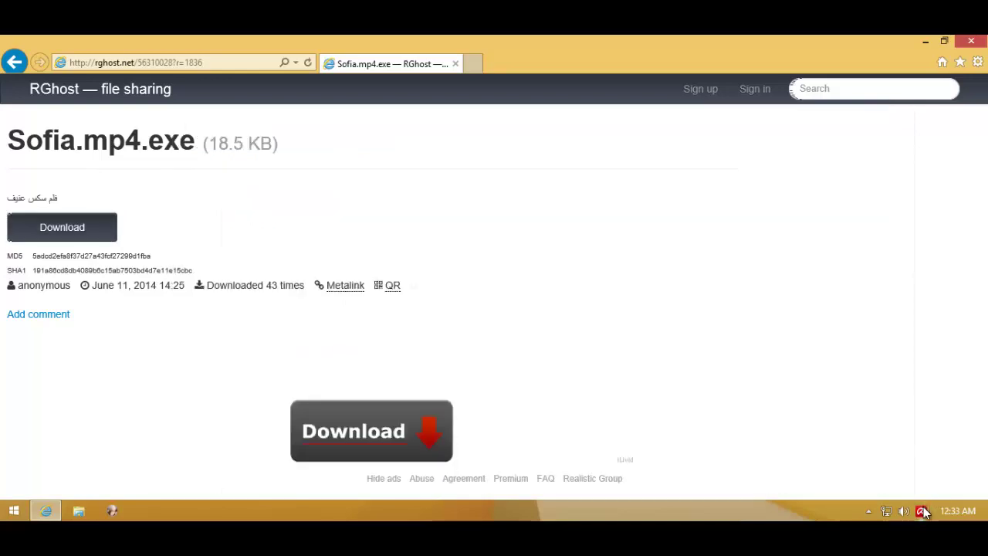
left_click(921, 511)
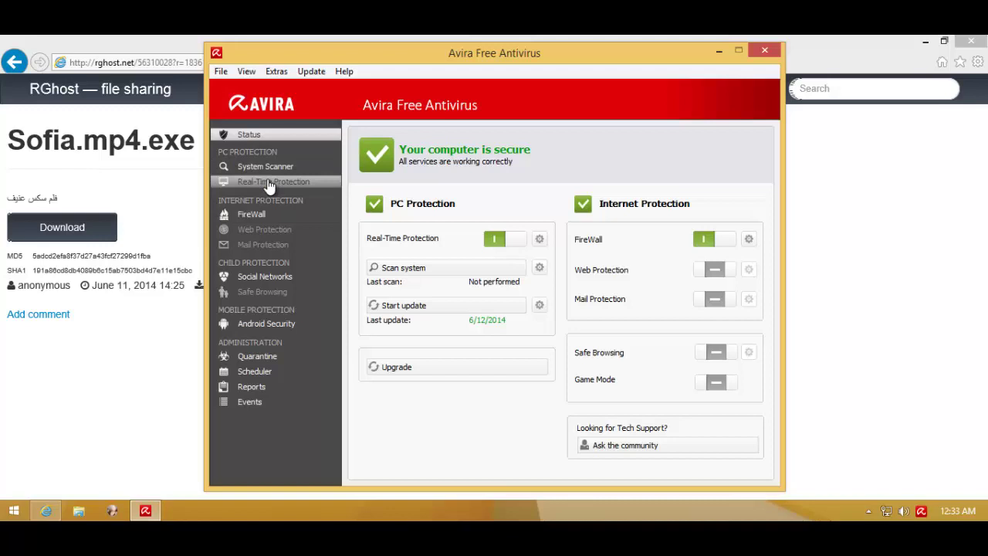
left_click(269, 183)
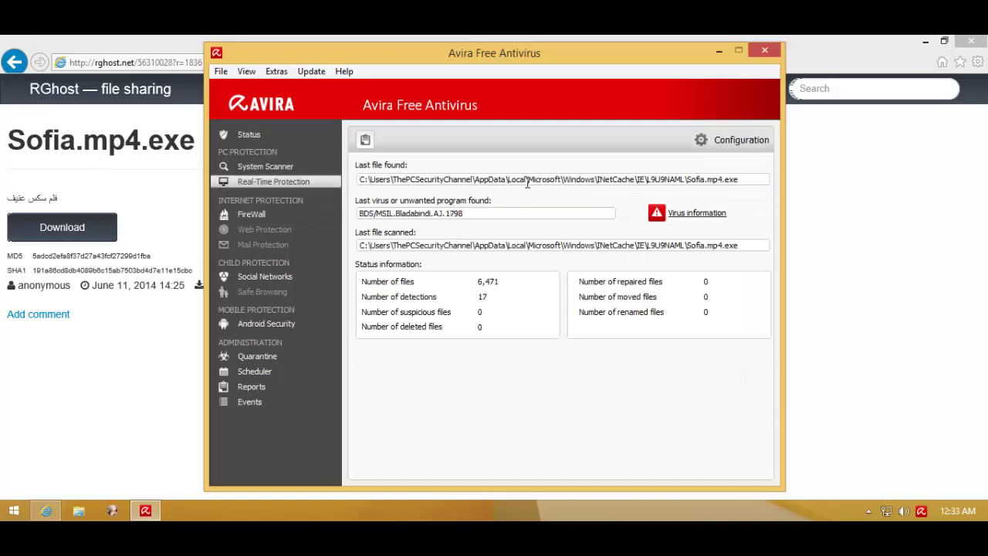
left_click(764, 52)
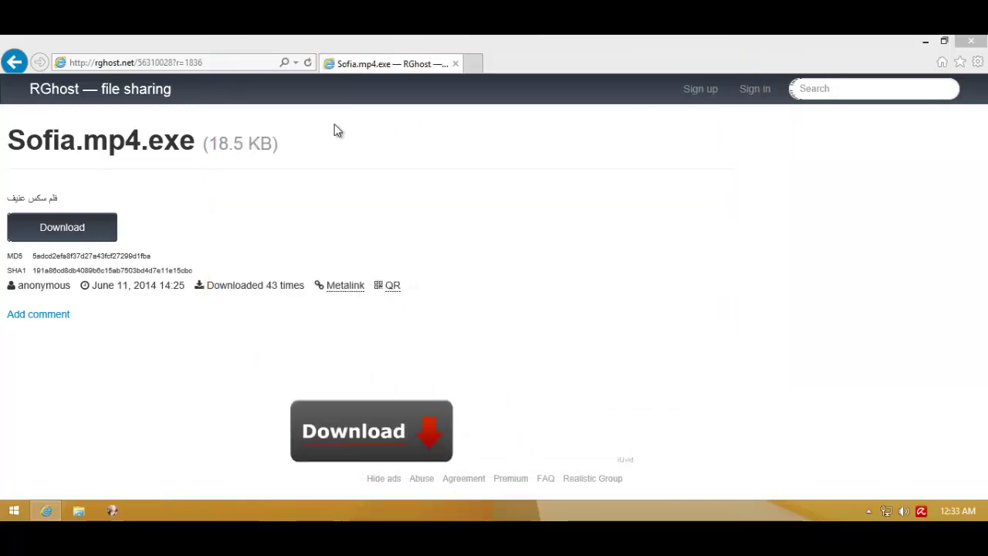
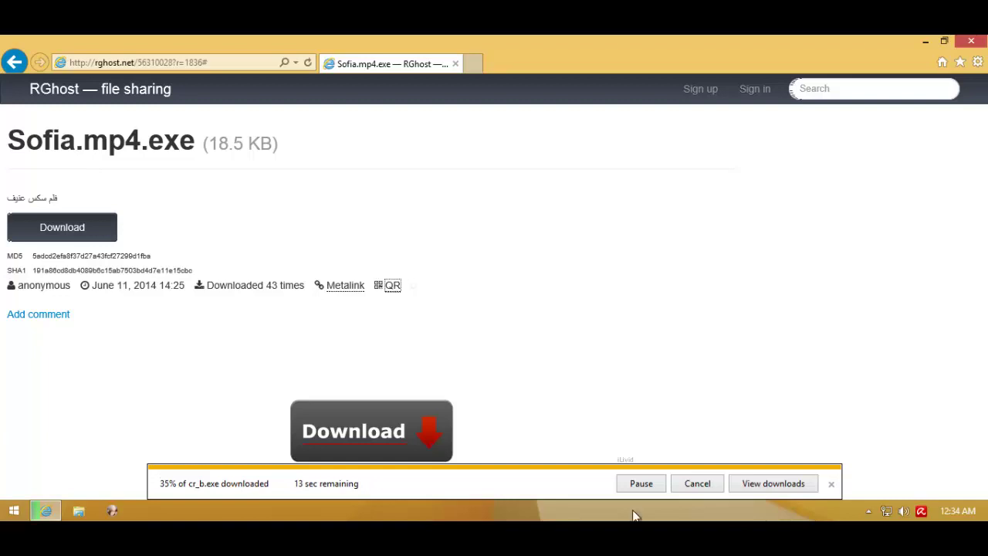
Check the hidden notification area icons while cr_b.exe downloads, and dismiss the download notification
left_click(868, 511)
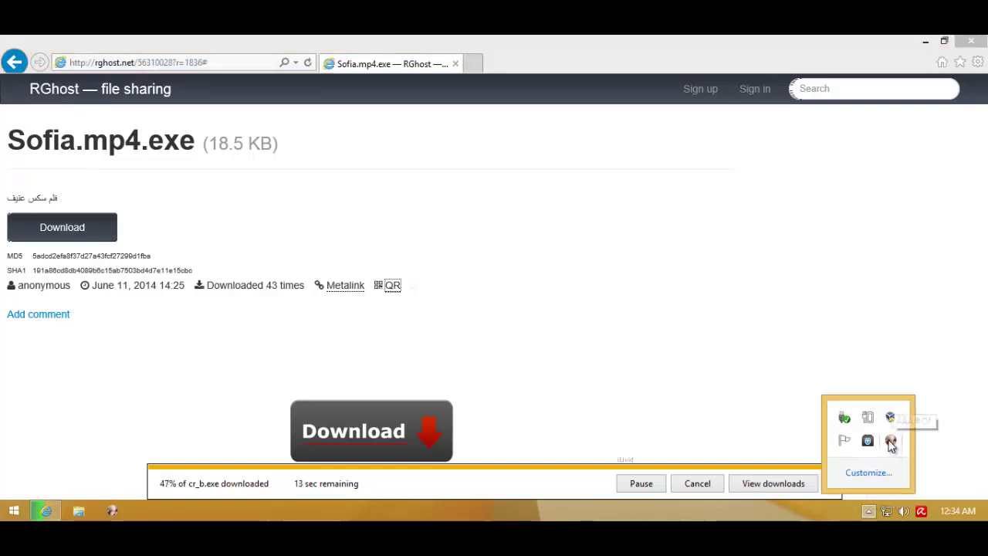
left_click(649, 331)
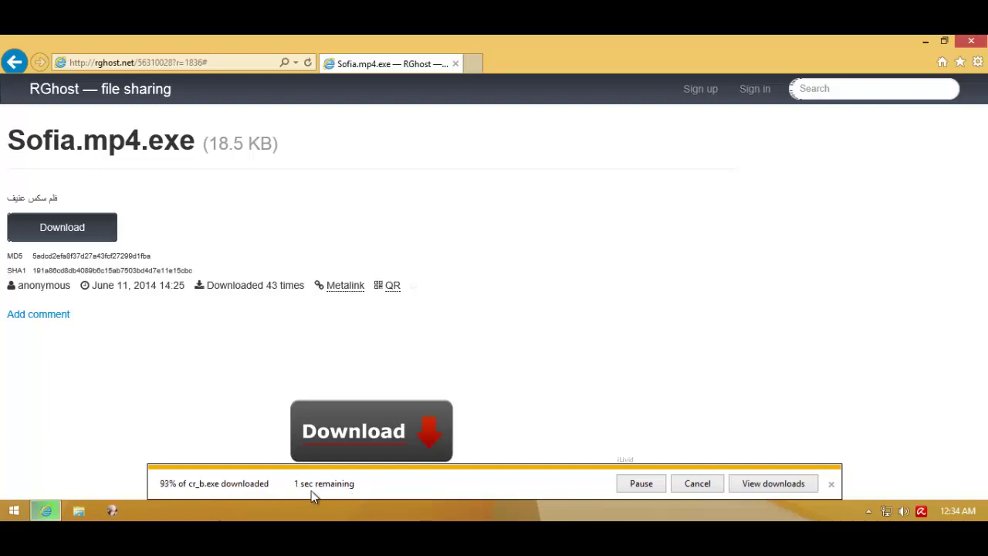
left_click(832, 484)
Review the cr_b.exe detection in Avira's Real-Time Protection details, and close Avira and Internet Explorer
double_click(925, 513)
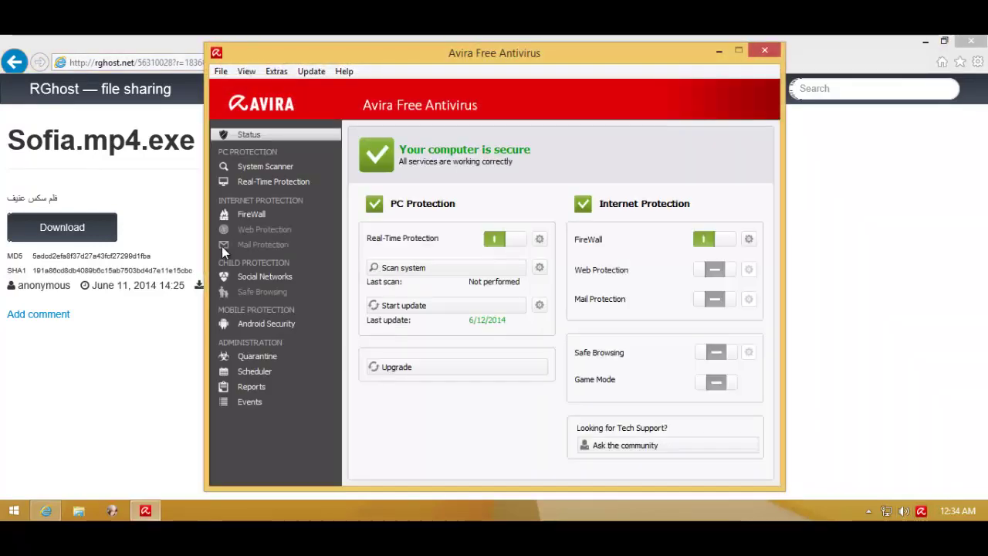
left_click(268, 180)
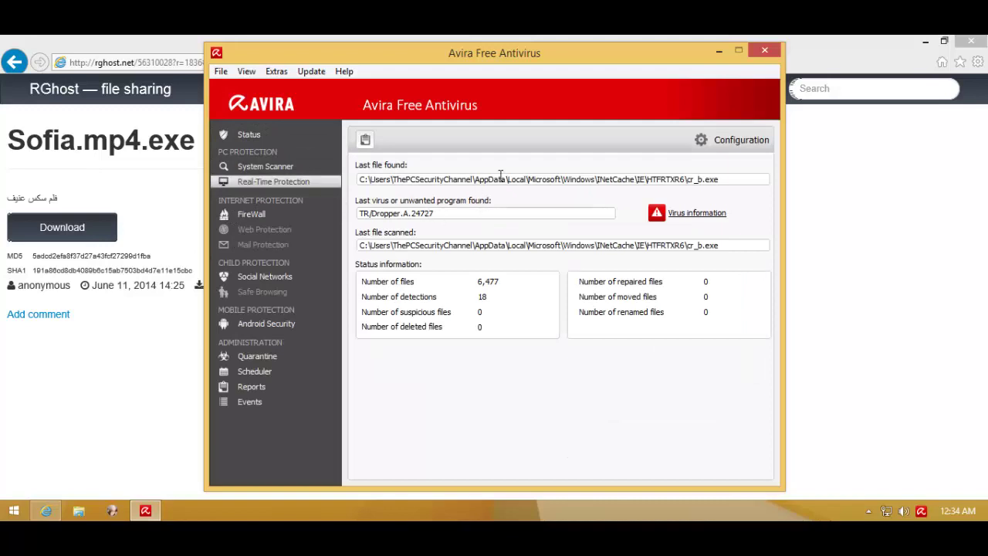
left_click(968, 41)
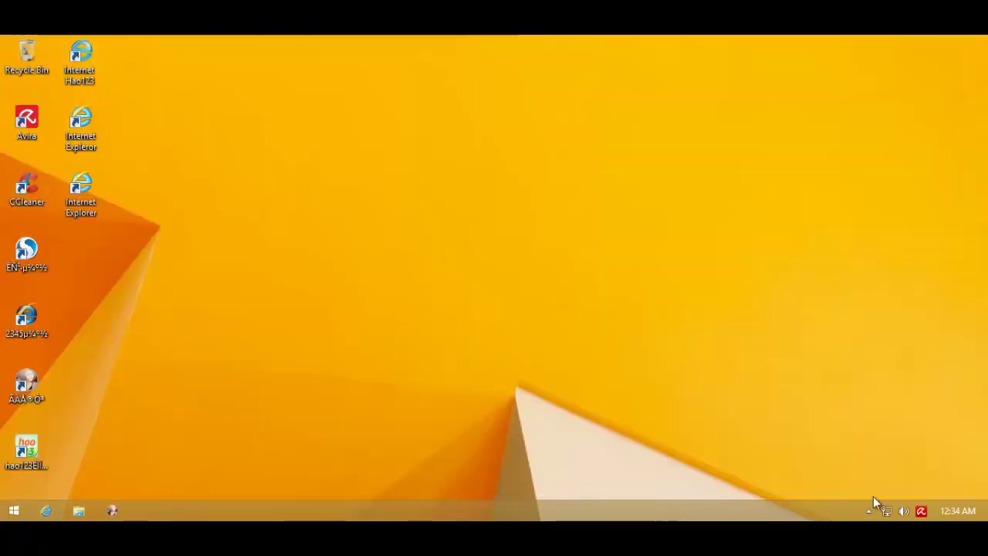
Disable Avira's Real-Time Protection and allow the change in User Account Control
right_click(921, 511)
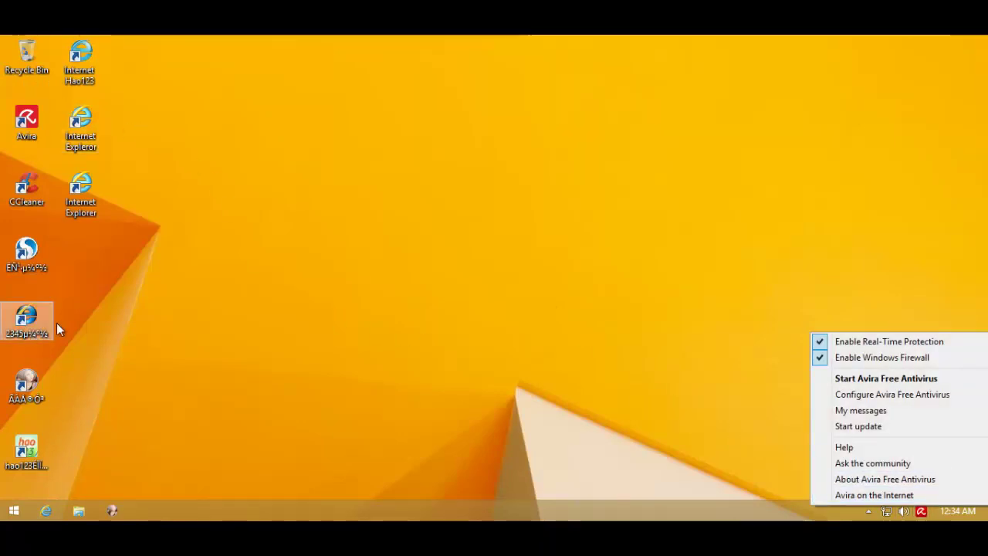
left_click(857, 349)
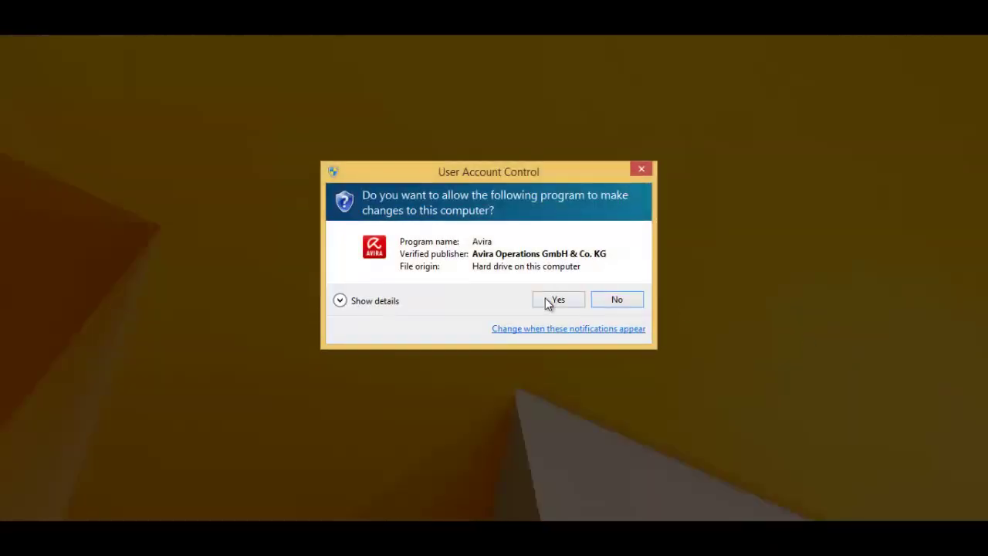
left_click(548, 302)
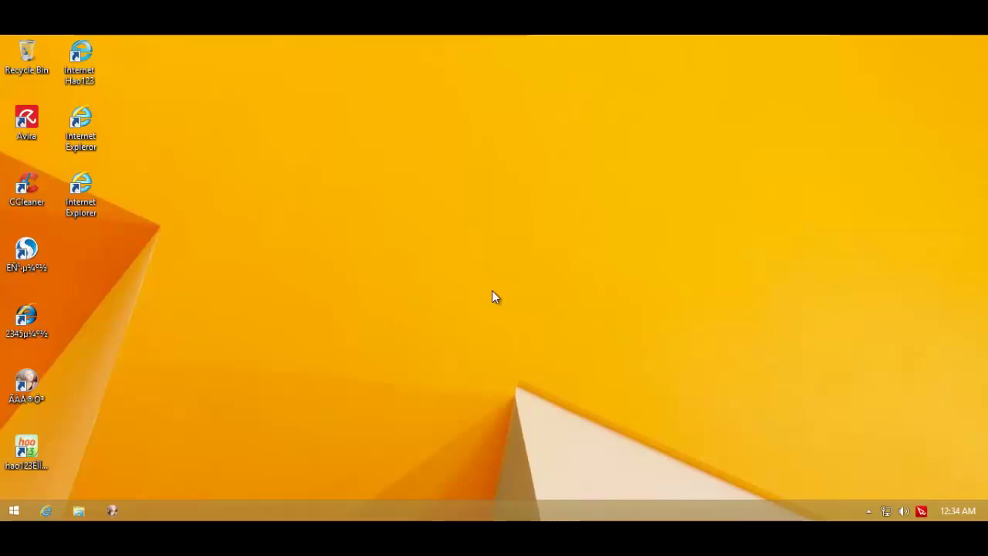
Open the Tools (\\vboxsrv) (E:) drive in File Explorer, and close the unwanted video pop-up and purple program window
left_click(78, 510)
double_click(366, 356)
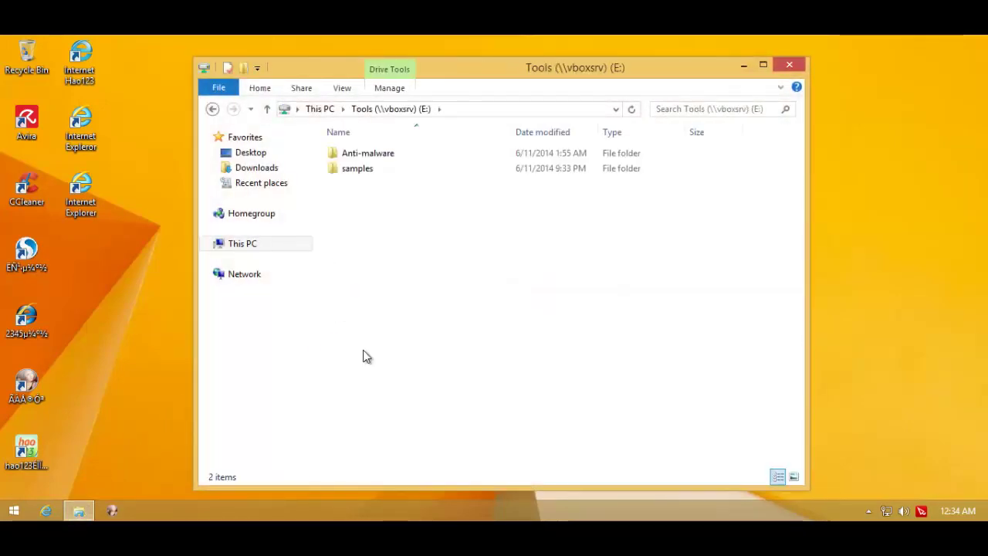
mouse_move(920, 504)
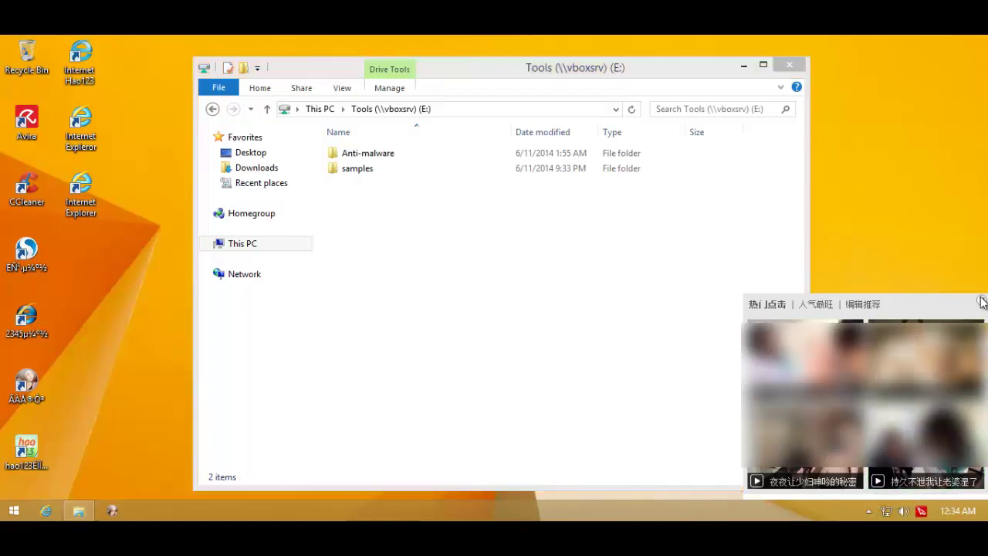
left_click(982, 300)
left_click(866, 509)
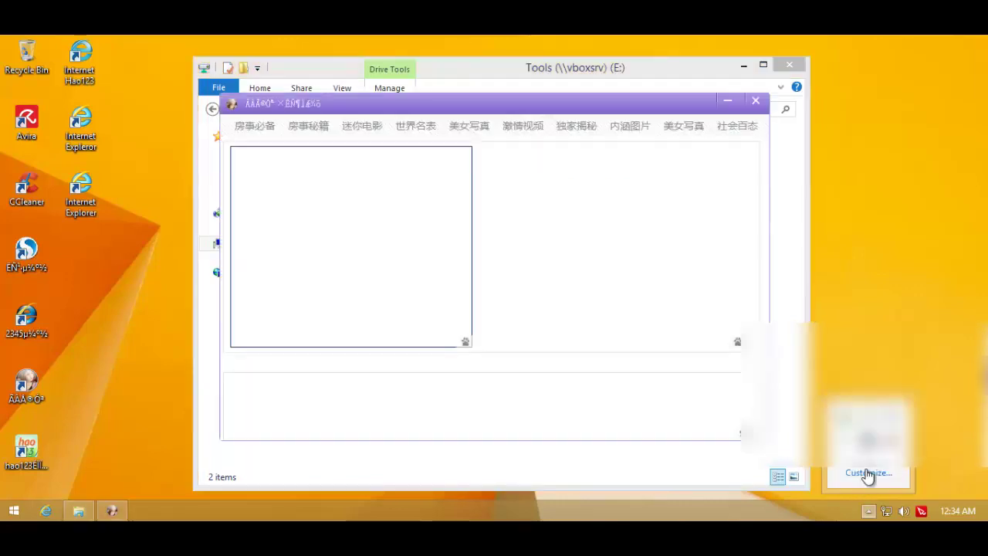
left_click(756, 101)
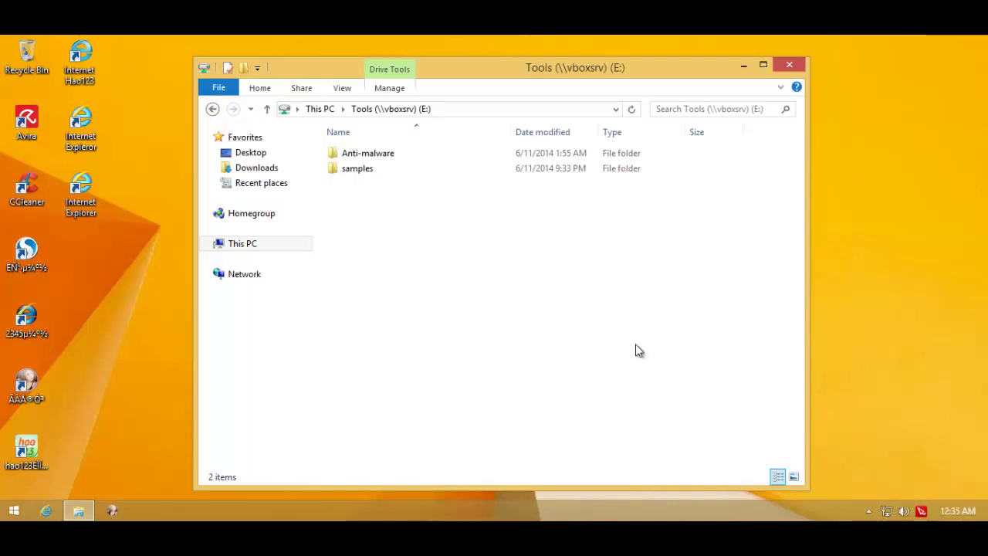
Copy the samples folder from the Tools drive to the desktop, close File Explorer, and place the folder mid-desktop
left_click_drag(351, 169, 97, 298)
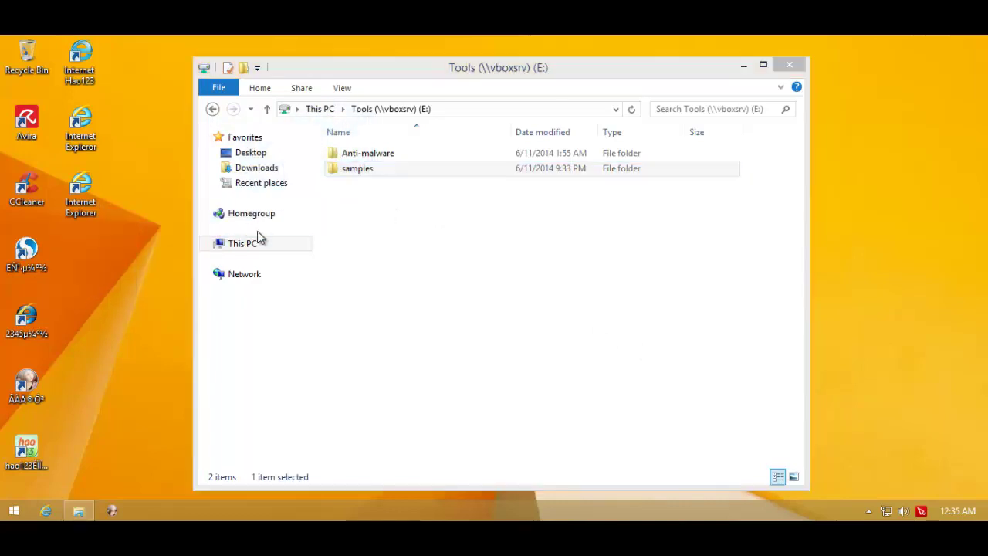
left_click(789, 66)
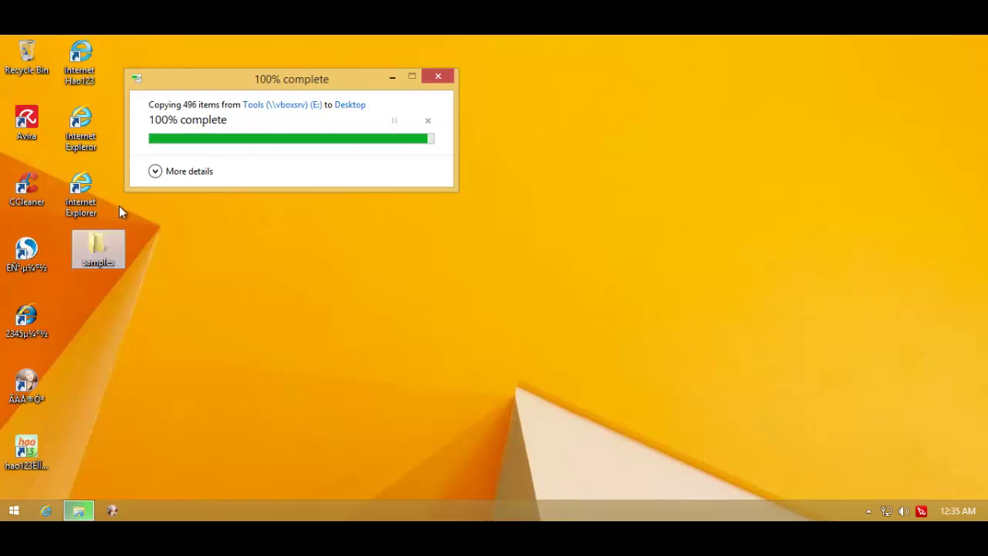
left_click_drag(388, 302, 393, 287)
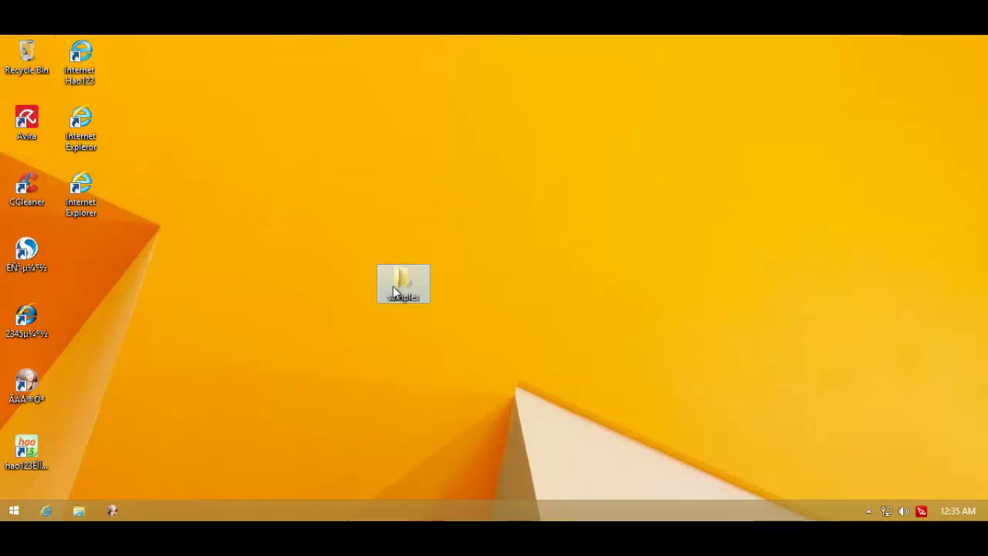
Check the size and file count in the samples folder's properties, and look through the files inside it
right_click(394, 285)
left_click(411, 277)
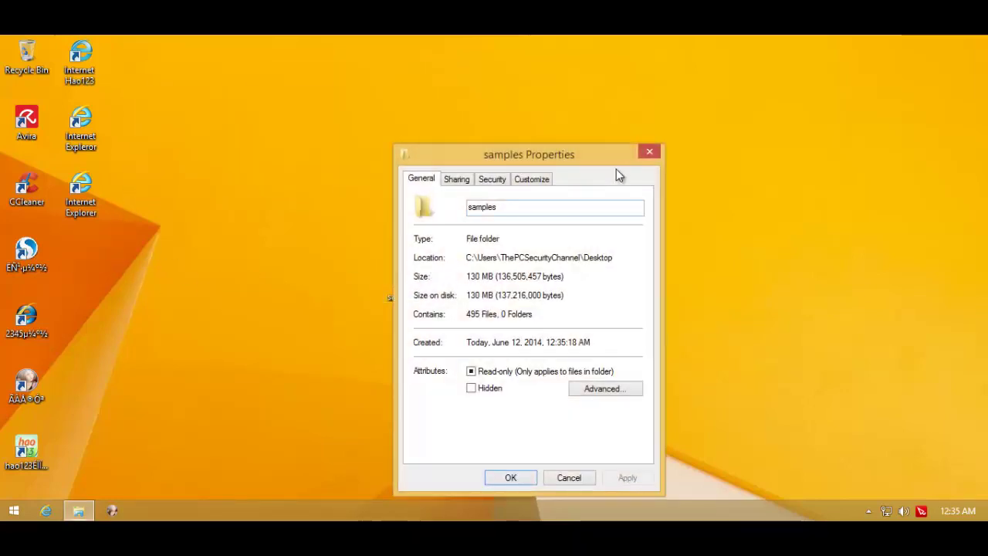
left_click(653, 153)
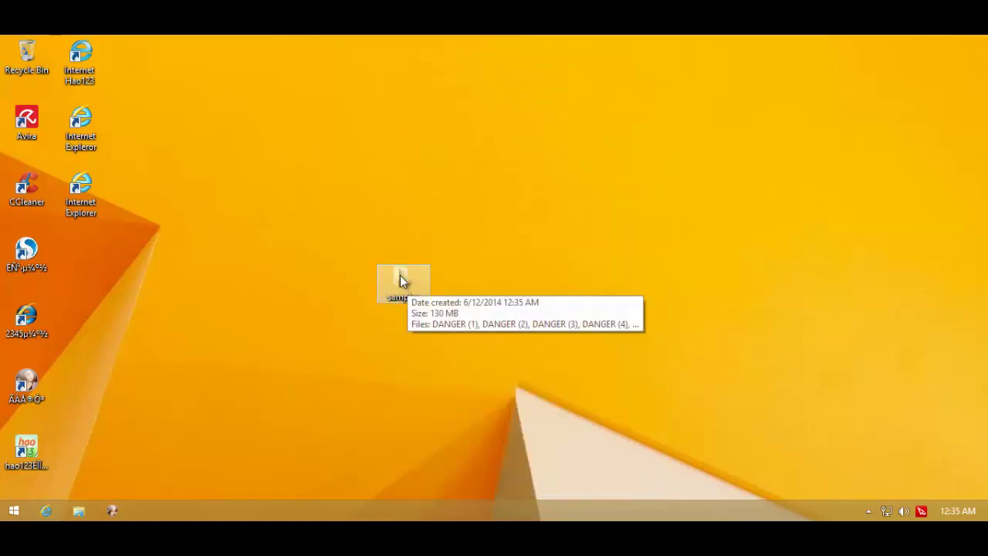
double_click(402, 282)
mouse_move(800, 146)
left_mouse_down()
mouse_move(796, 434)
mouse_move(824, 177)
mouse_move(817, 102)
left_mouse_up()
left_click(790, 65)
mouse_move(619, 156)
left_mouse_down()
mouse_move(333, 367)
mouse_move(479, 192)
mouse_move(467, 202)
left_mouse_up()
Scan the samples folder on the desktop with Avira and allow the scanner in User Account Control
right_click(403, 274)
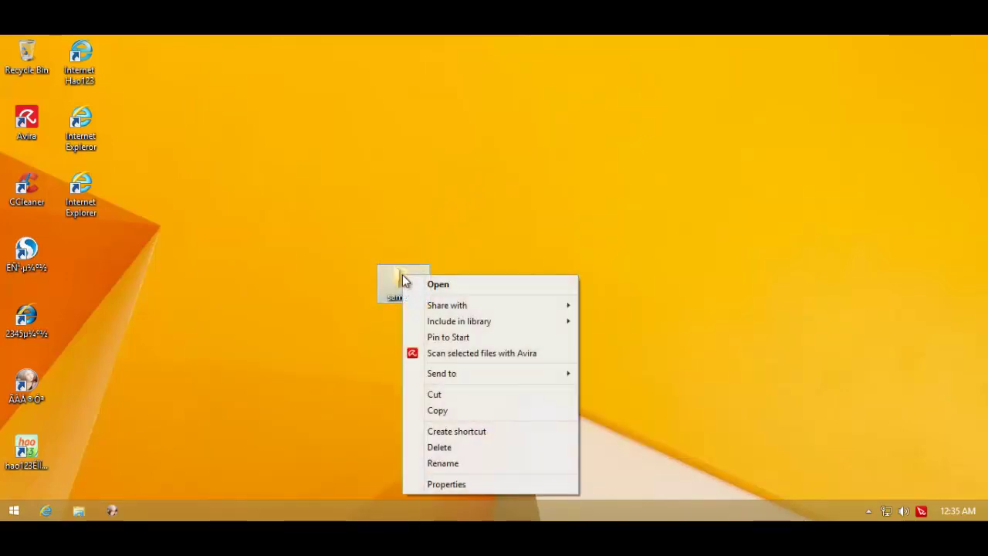
left_click(426, 353)
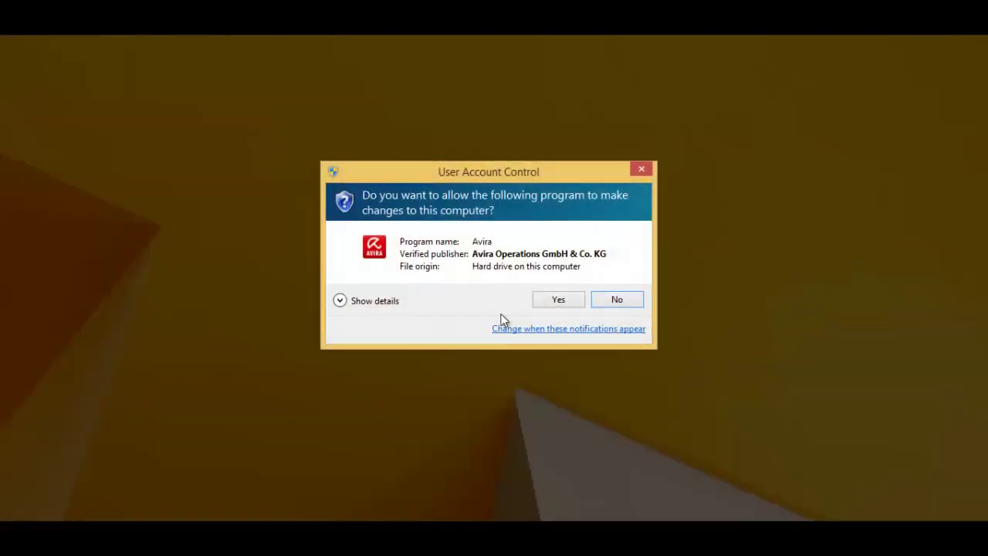
left_click(550, 306)
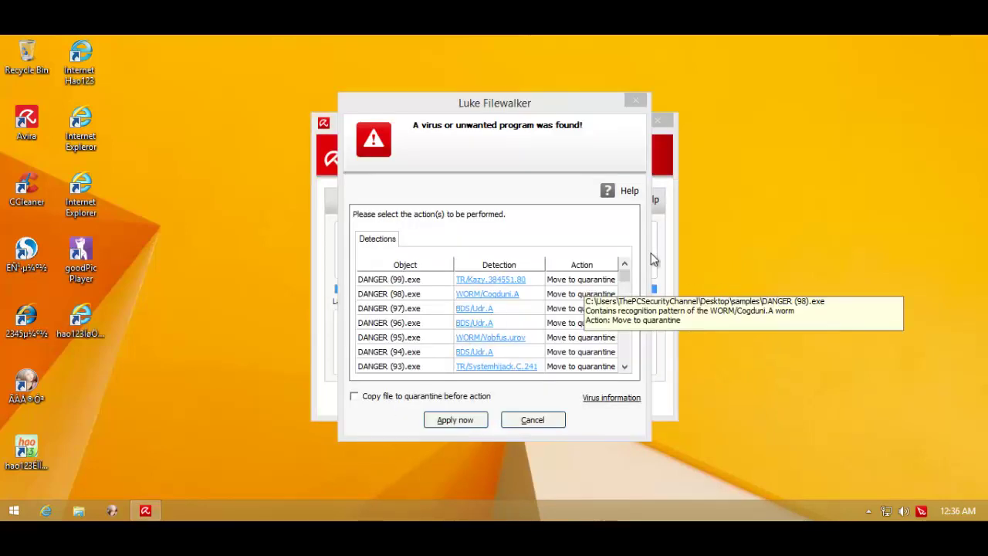
Set the action for all detections in the list to Delete, apply it, and close the summary and scan windows
mouse_move(623, 276)
left_mouse_down()
mouse_move(625, 356)
mouse_move(624, 269)
left_mouse_up()
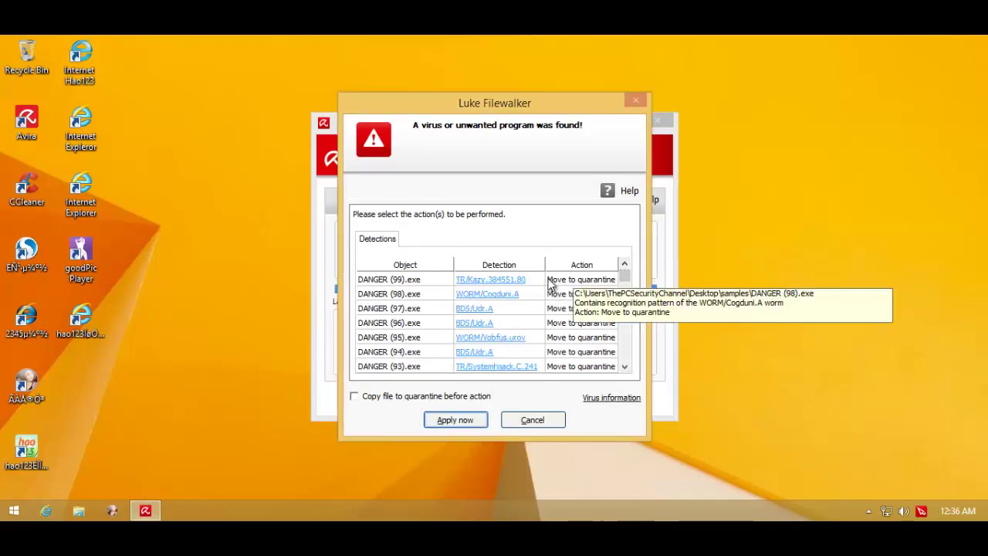
left_click(445, 284)
left_click_drag(625, 272, 622, 374)
key("ctrl+a")
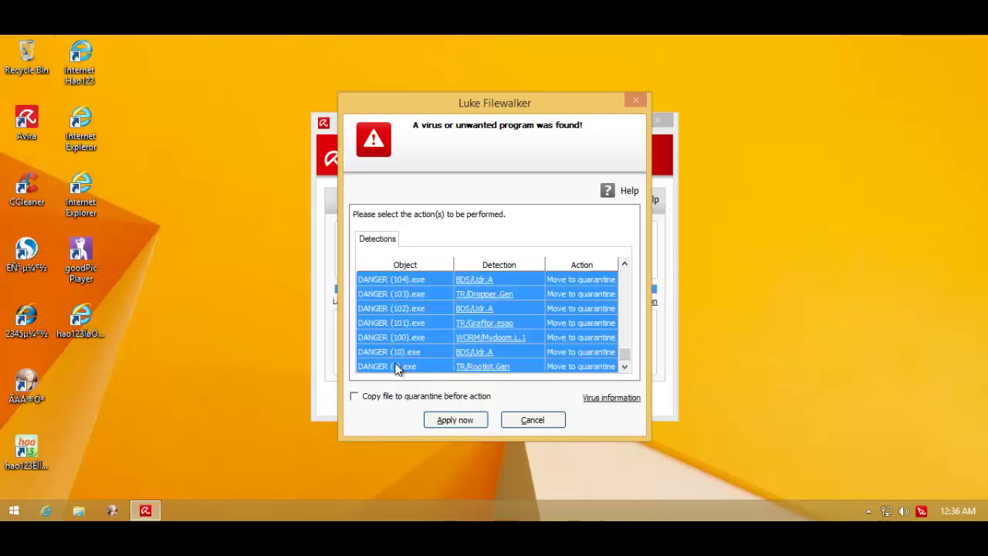
right_click(412, 309)
left_click(433, 333)
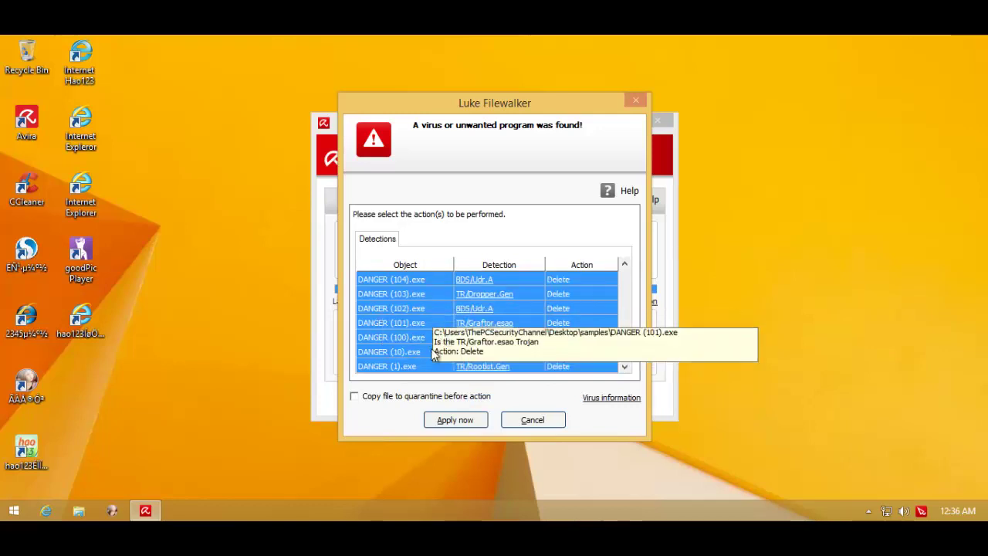
left_click(455, 420)
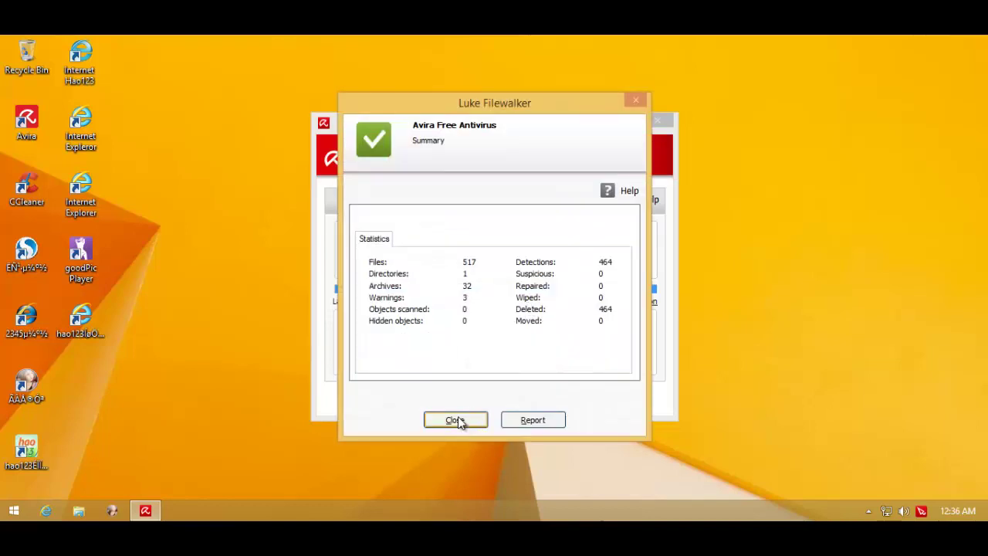
left_click(457, 421)
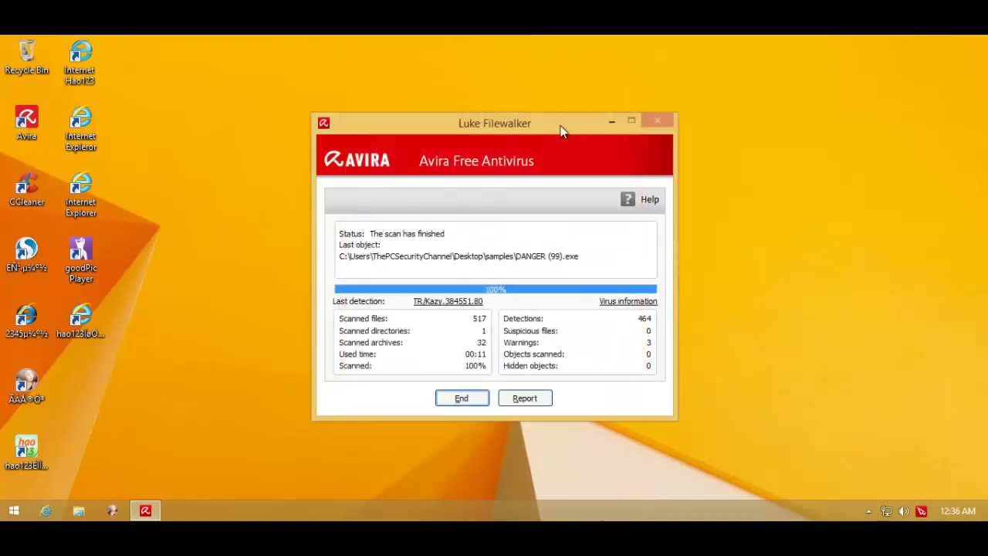
left_click(461, 399)
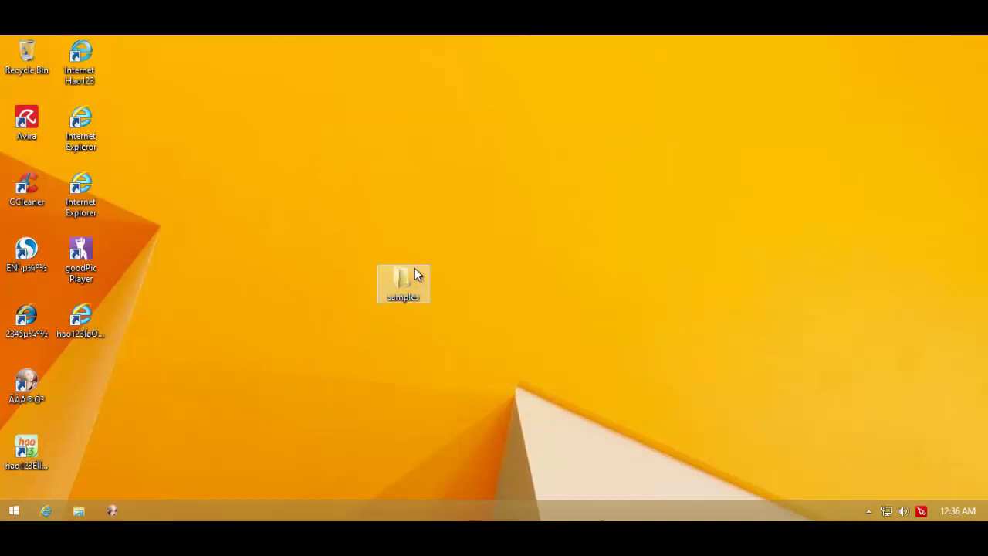
Open the samples folder from the desktop and look over the files left after the scan
double_click(409, 282)
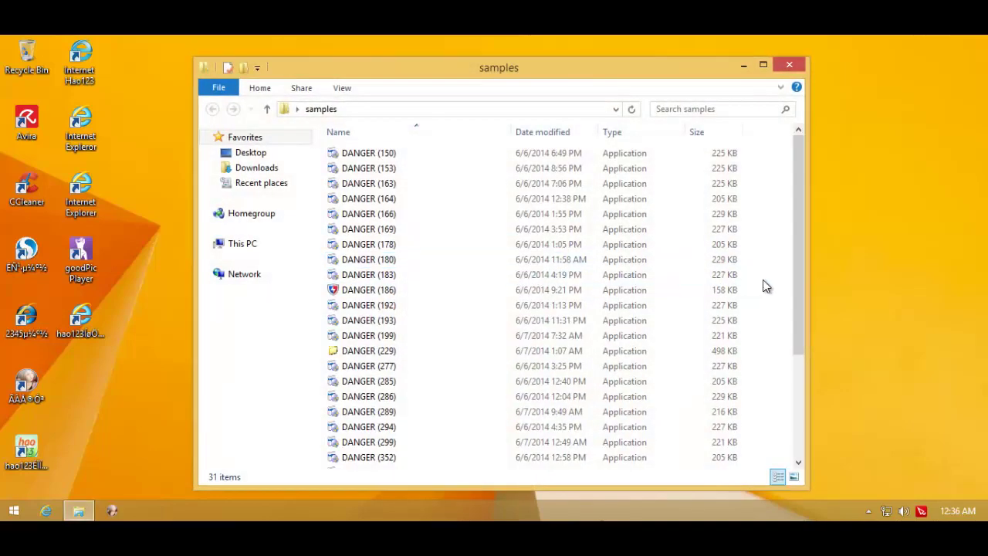
left_click_drag(799, 304, 788, 145)
Work out the detection rate in Calculator by subtracting 31 from 495 and dividing by 500, and close Calculator
double_click(369, 214)
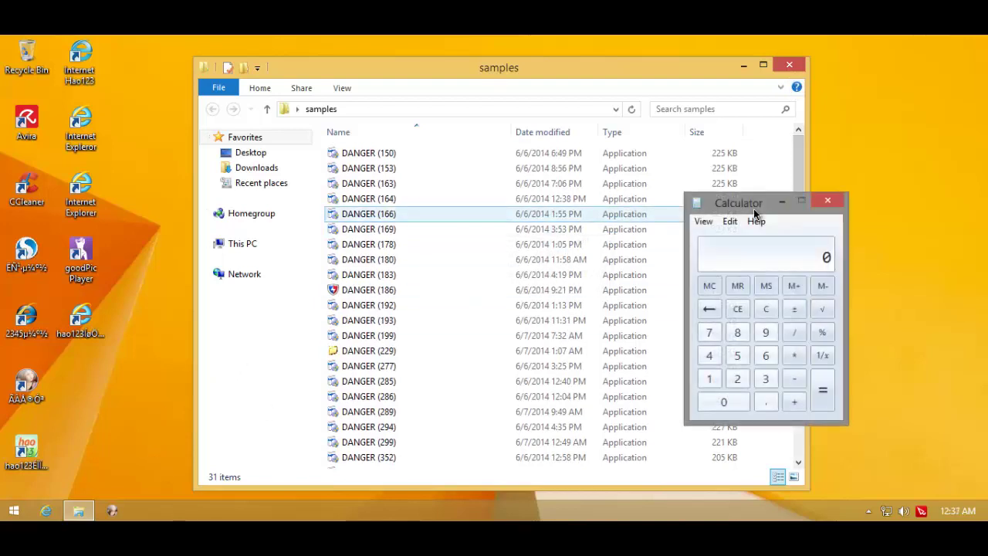
type("495 - 31")
key("Return")
type("/50")
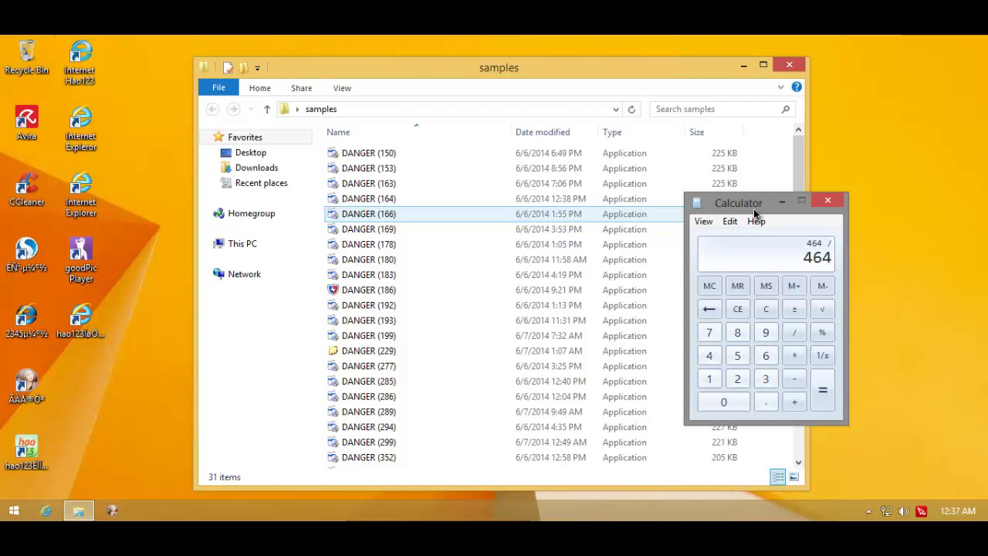
type("0")
key("Return")
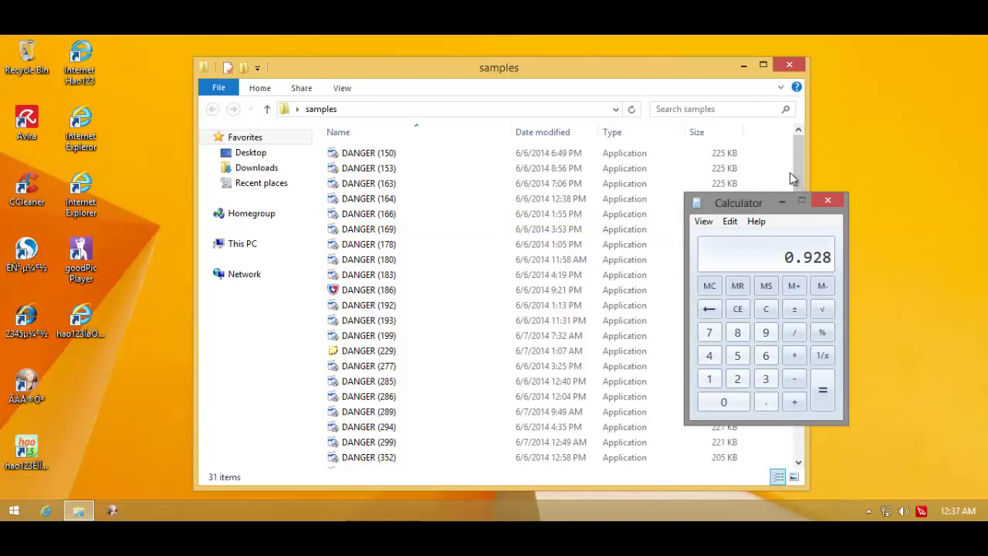
left_click(828, 202)
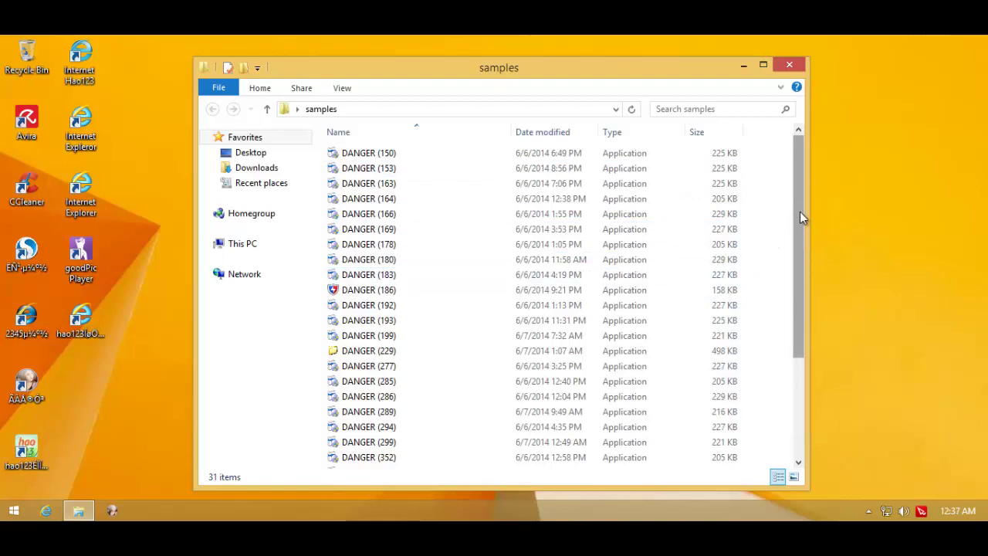
Look through the whole list of remaining DANGER files in the samples folder
mouse_move(800, 212)
left_mouse_down()
mouse_move(791, 359)
mouse_move(796, 209)
mouse_move(788, 201)
left_mouse_up()
left_click_drag(800, 274, 785, 213)
left_click(406, 228)
scroll(857, 205, "down", 3)
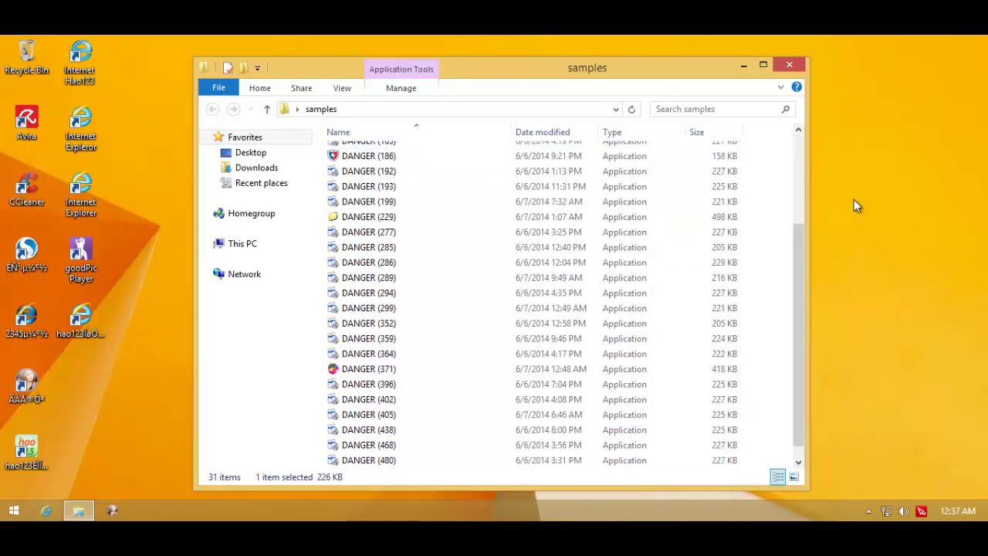
scroll(854, 206, "down", 1)
scroll(799, 232, "up", 1)
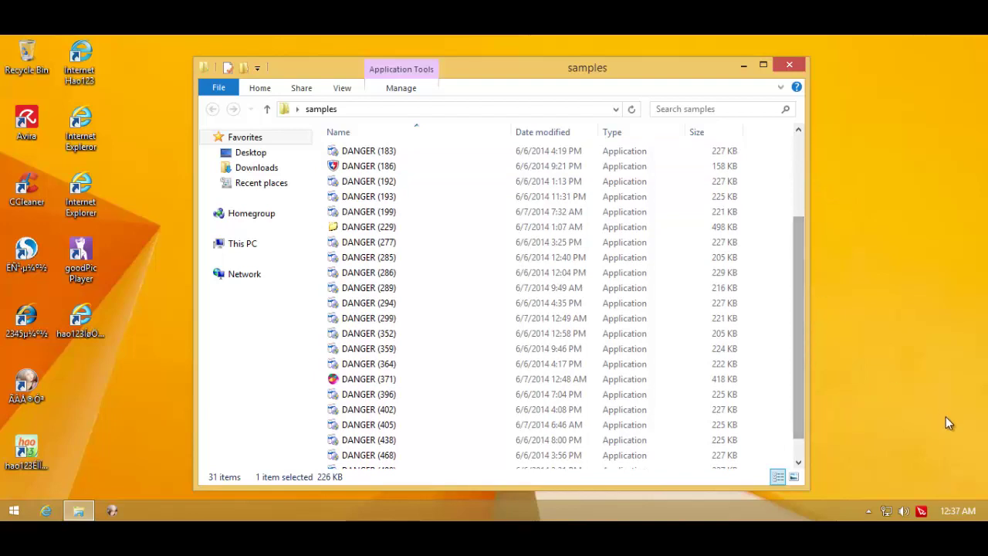
Turn Avira's Real-Time Protection back on, allow the change in User Account Control, and check the protection status in Avira
right_click(924, 509)
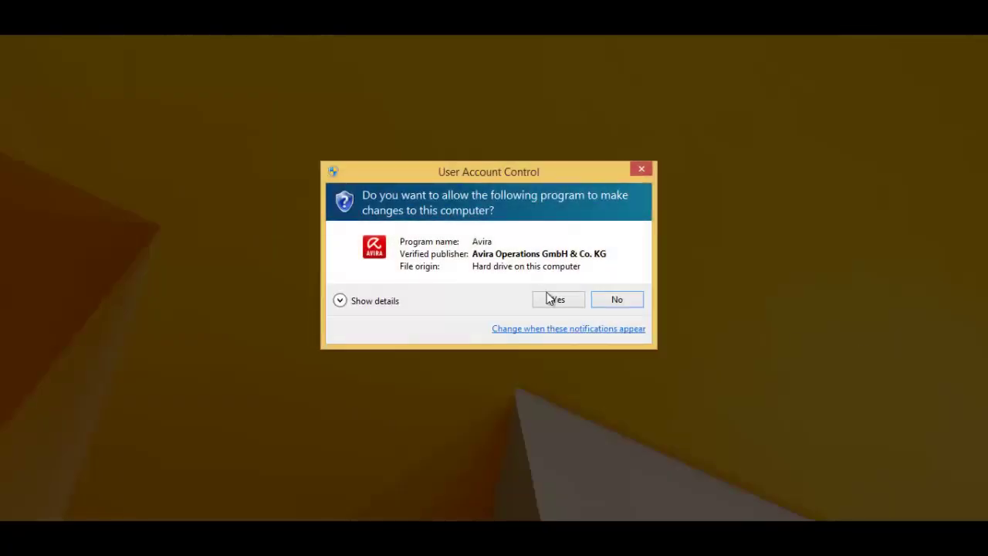
left_click(558, 298)
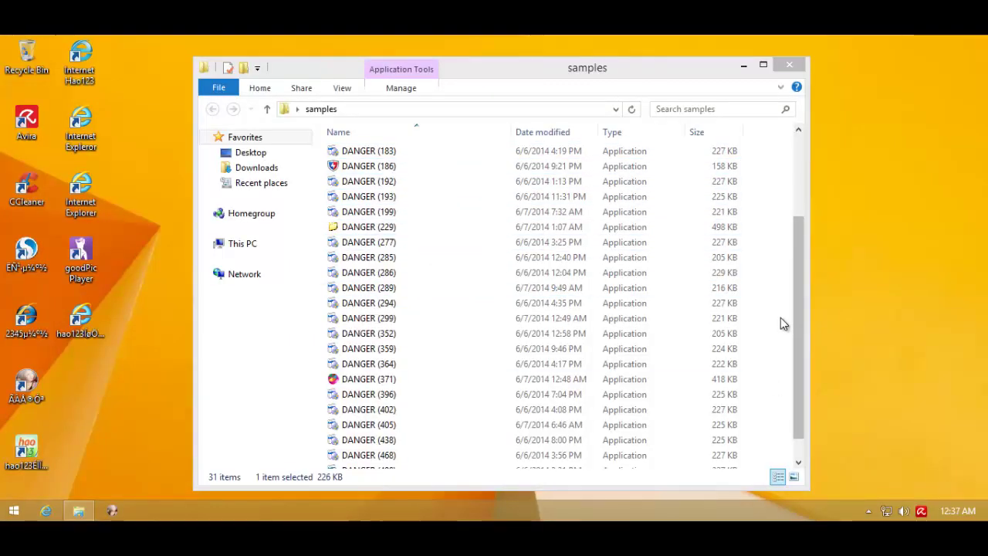
left_click_drag(793, 318, 794, 193)
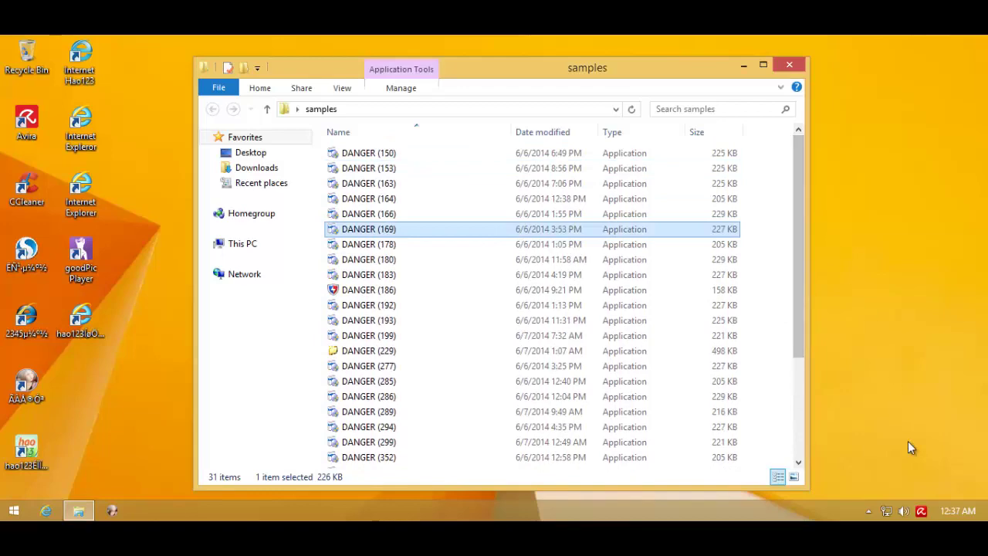
left_click(921, 510)
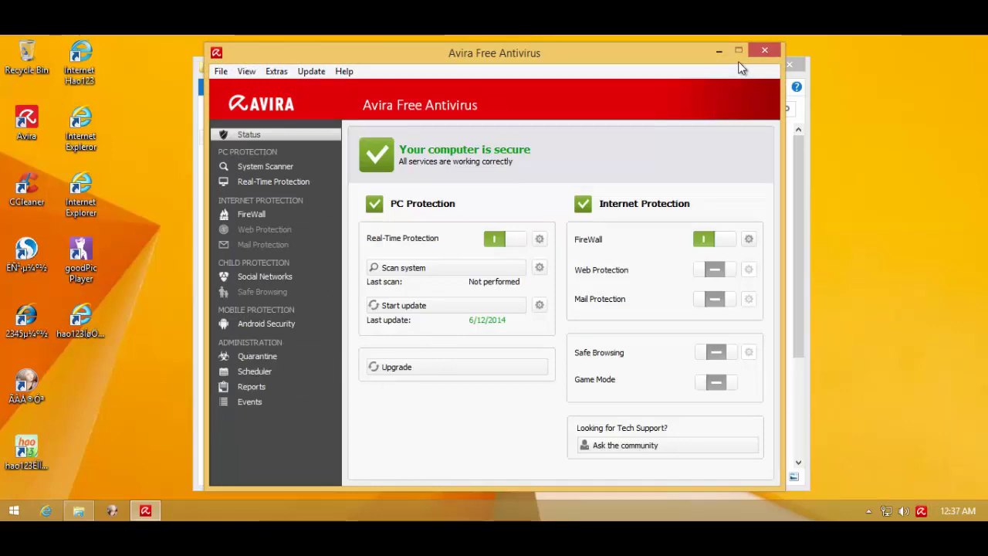
left_click(764, 47)
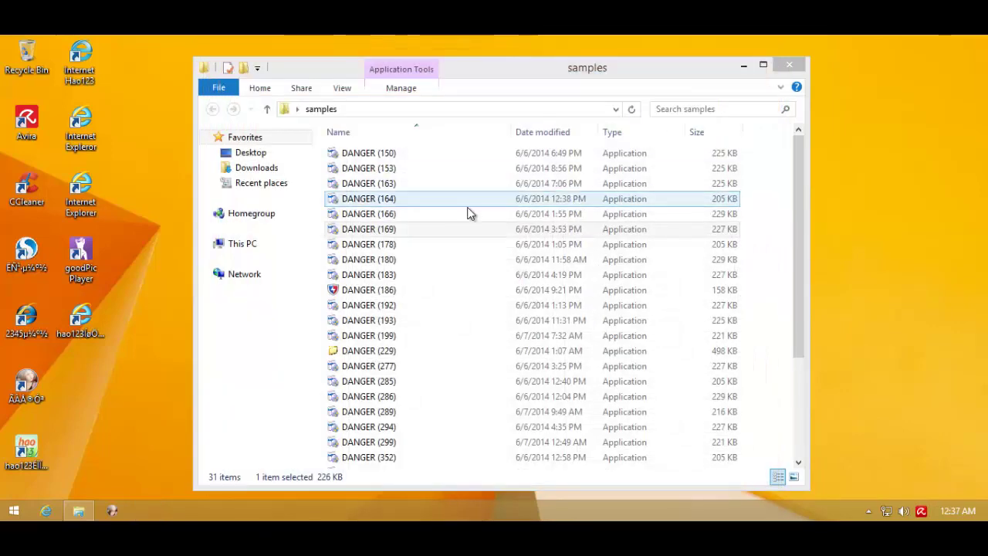
Run the DANGER (150) sample, allow it in User Account Control, and select the DANGER (186) sample
double_click(380, 154)
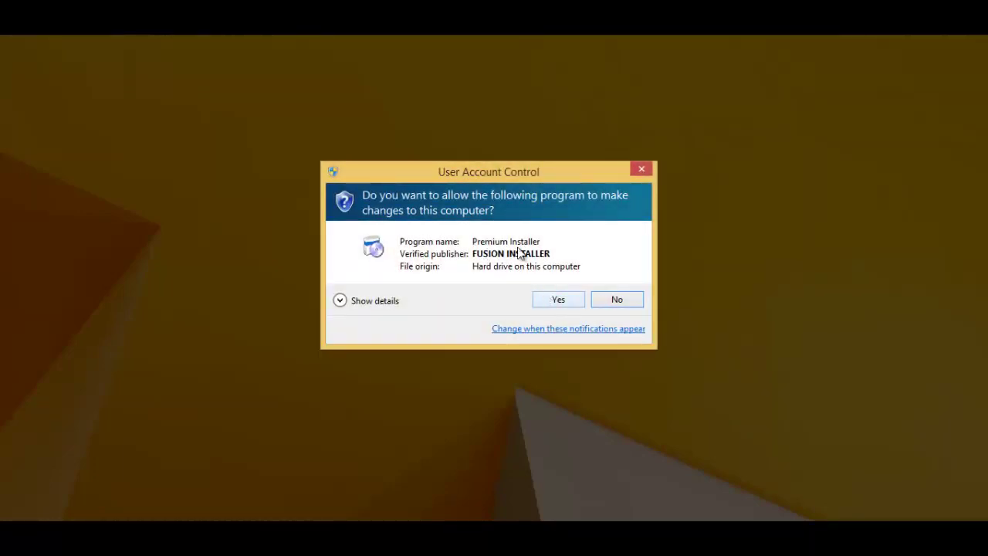
left_click(544, 299)
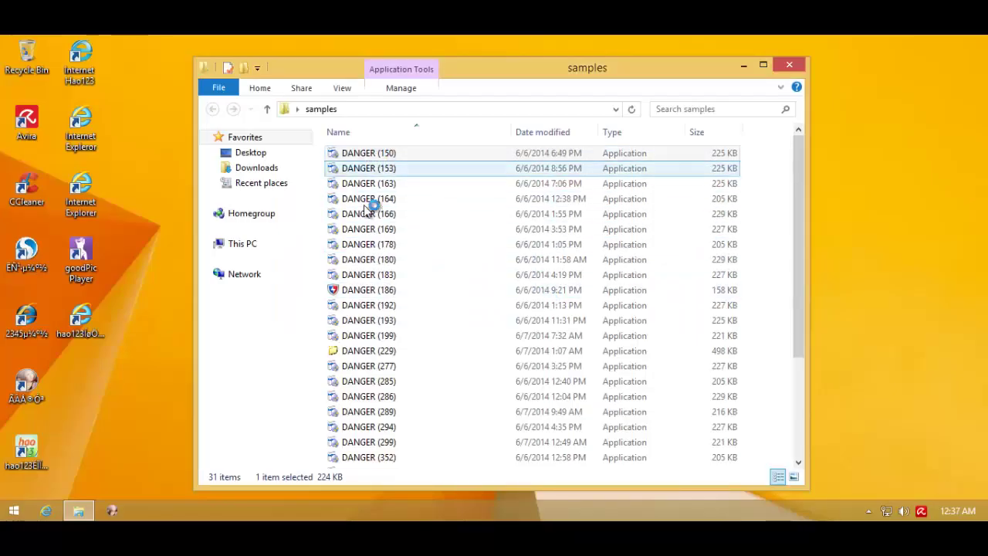
mouse_move(400, 292)
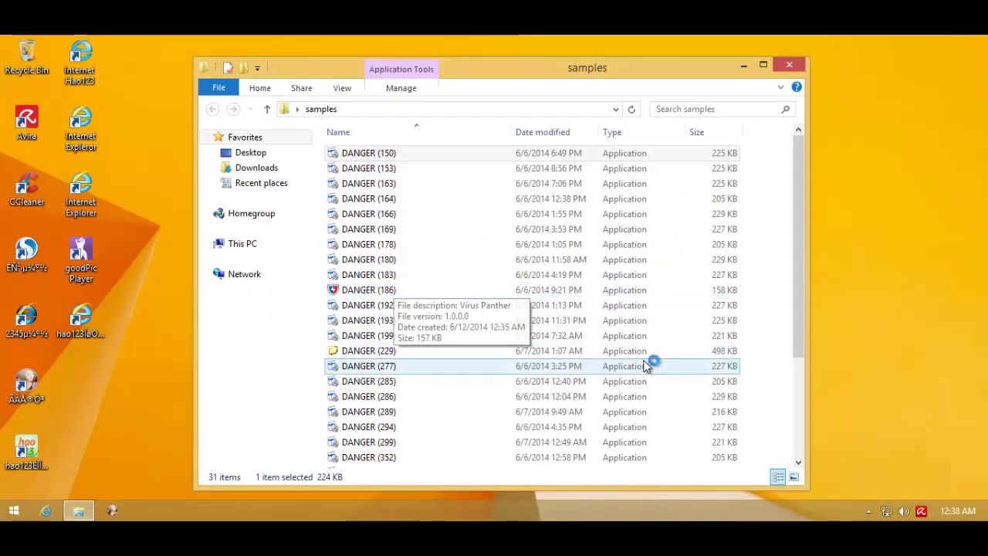
left_click(412, 290)
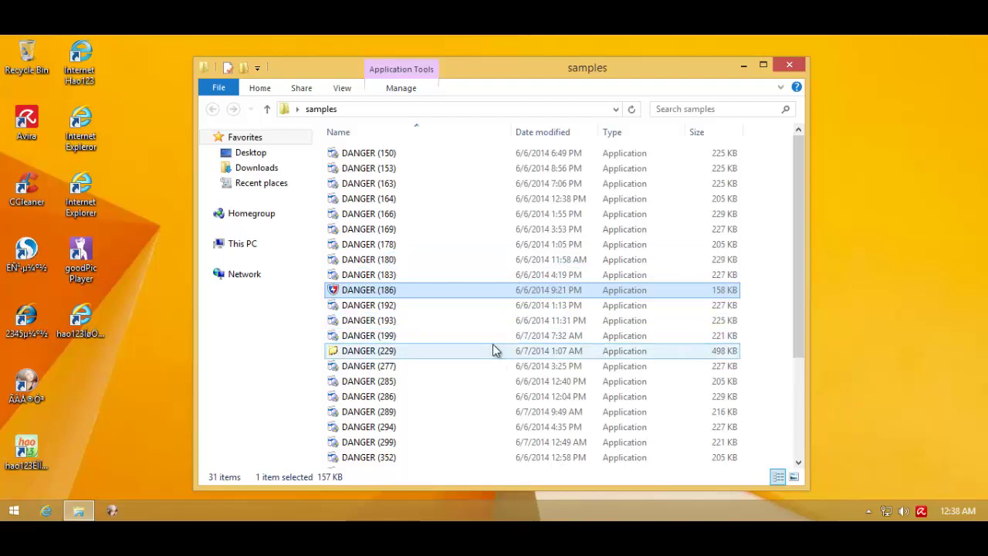
Run the DANGER (229) sample and dismiss the taskkill.exe application error
left_click(376, 354)
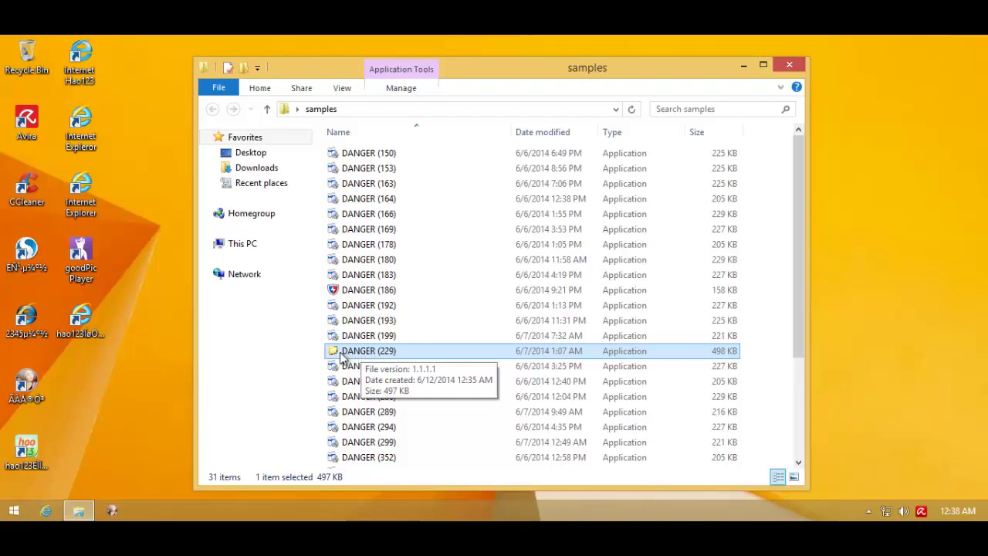
double_click(351, 354)
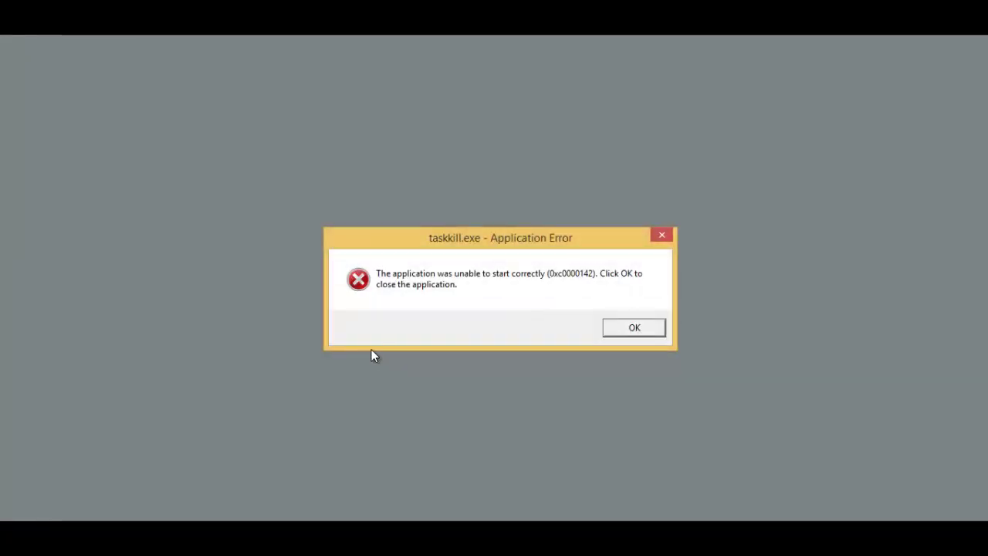
left_click(632, 332)
left_click(621, 330)
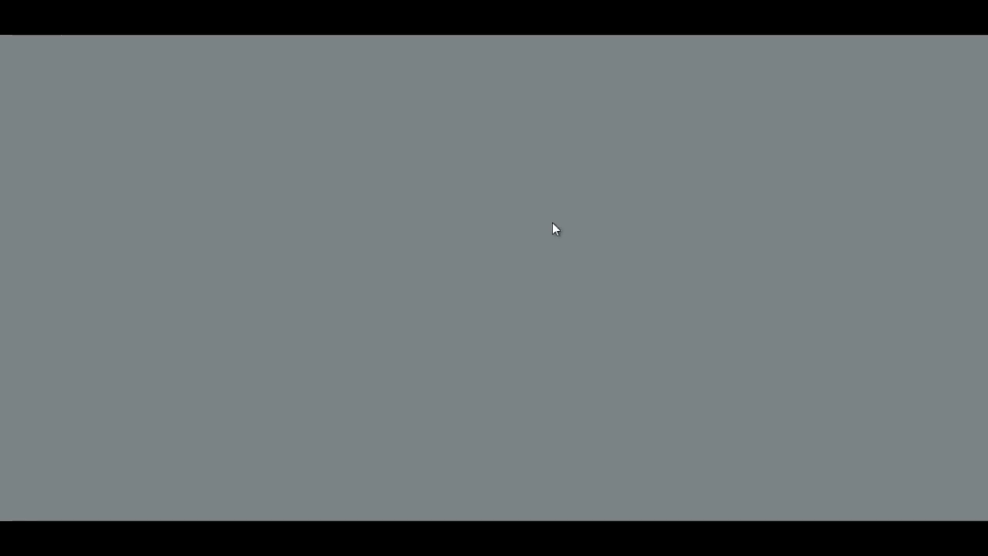
Reset the virtual machine from the blank grey screen, and cancel the Avira.OE.Systray problem check on the desktop
left_click(42, 36)
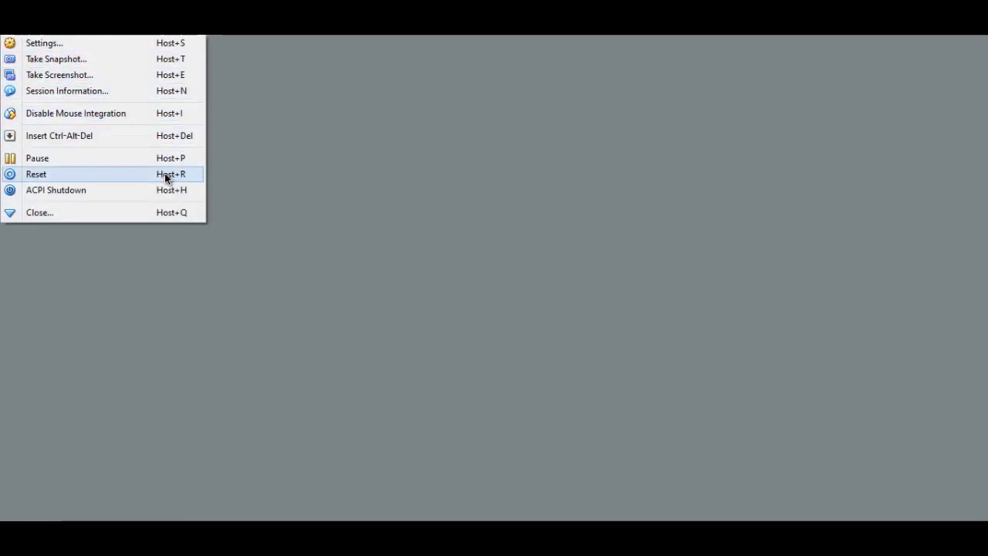
left_click(378, 330)
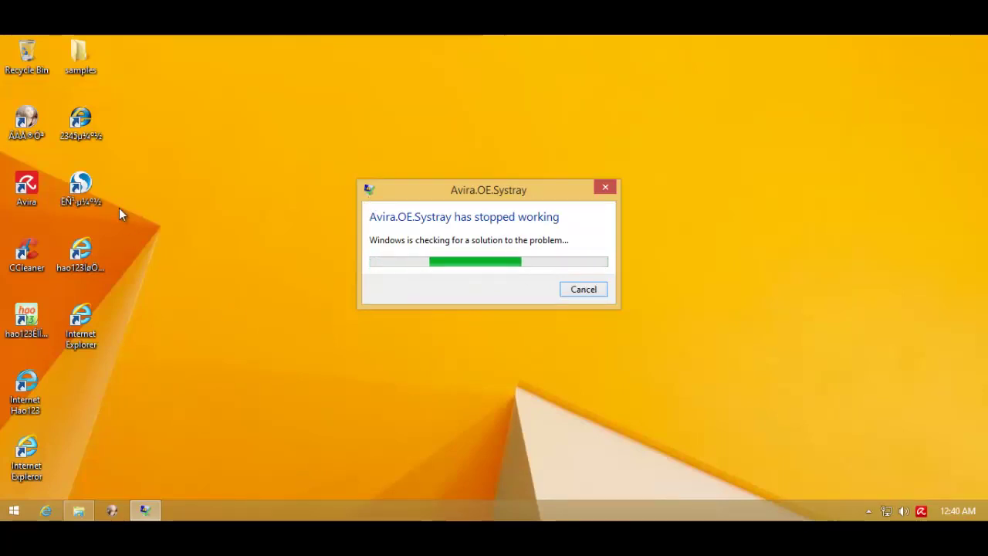
left_click_drag(445, 193, 402, 184)
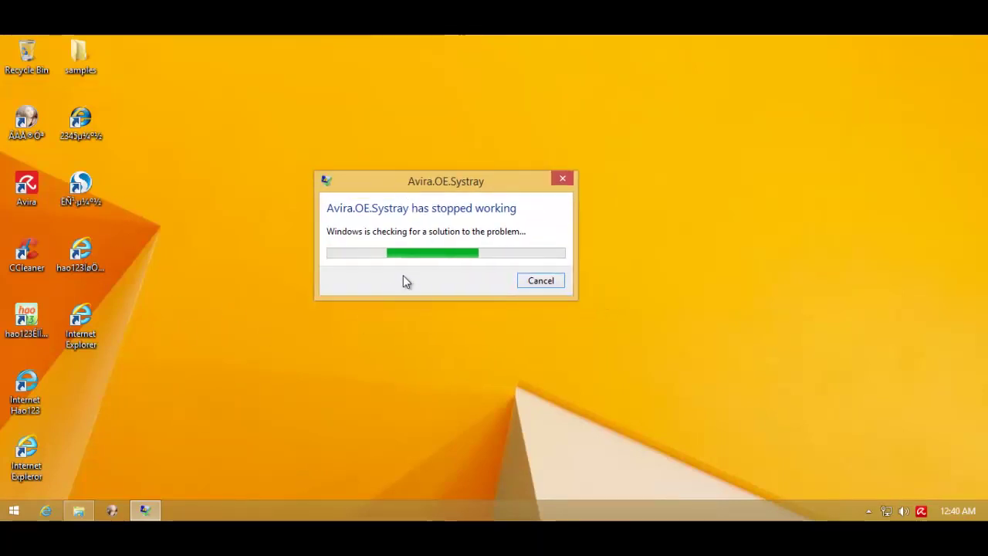
left_click(539, 282)
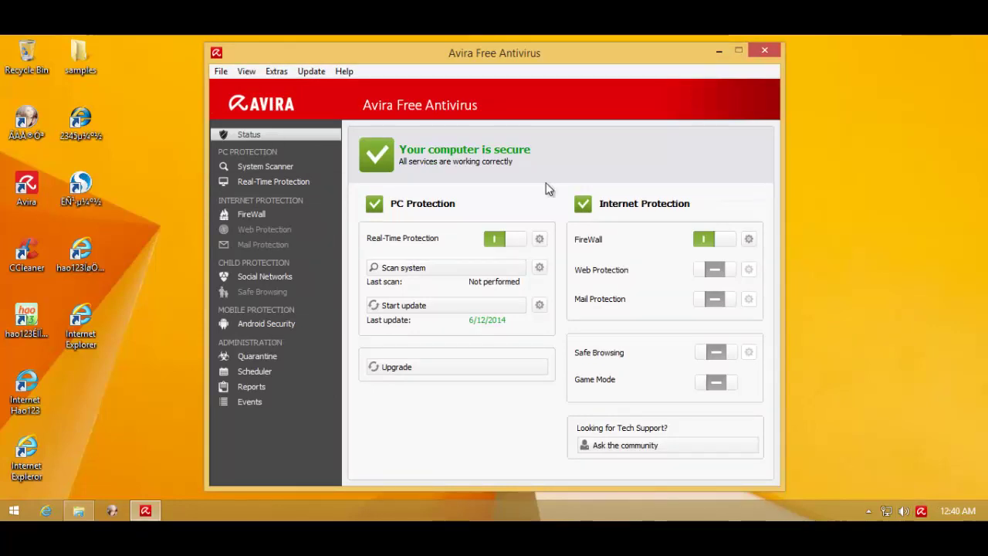
Close the Avira Free Antivirus window and select DANGER (229) in the open samples folder window
left_click(758, 54)
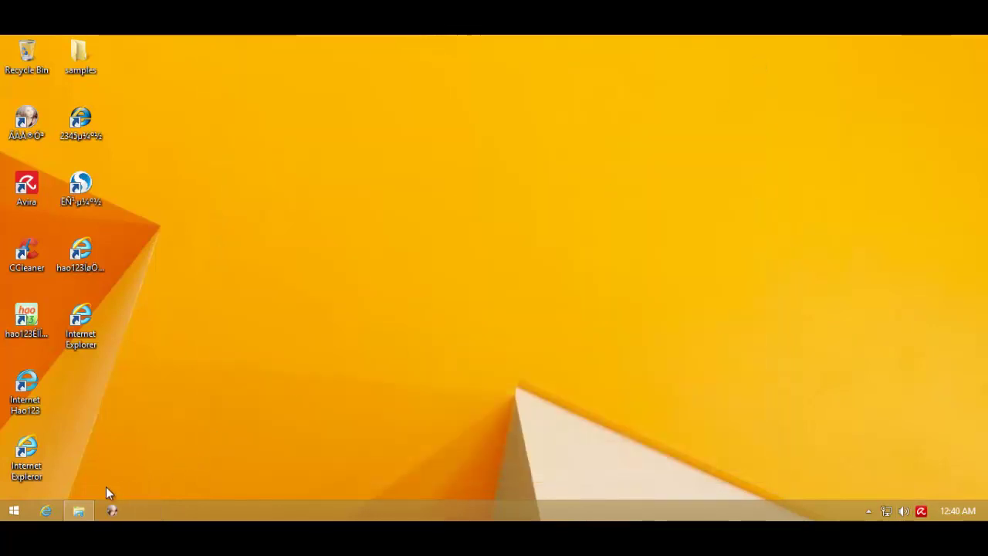
left_click(80, 511)
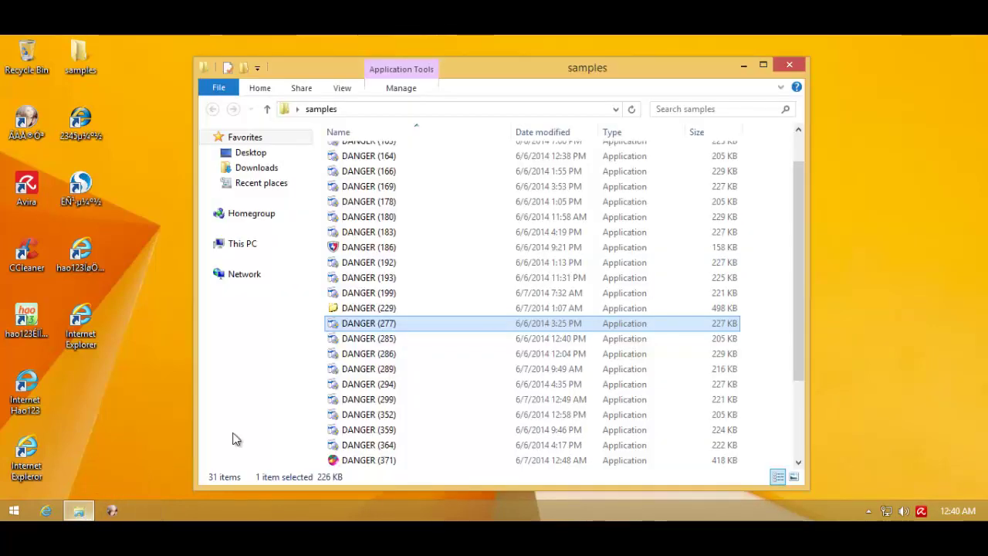
left_click(366, 309)
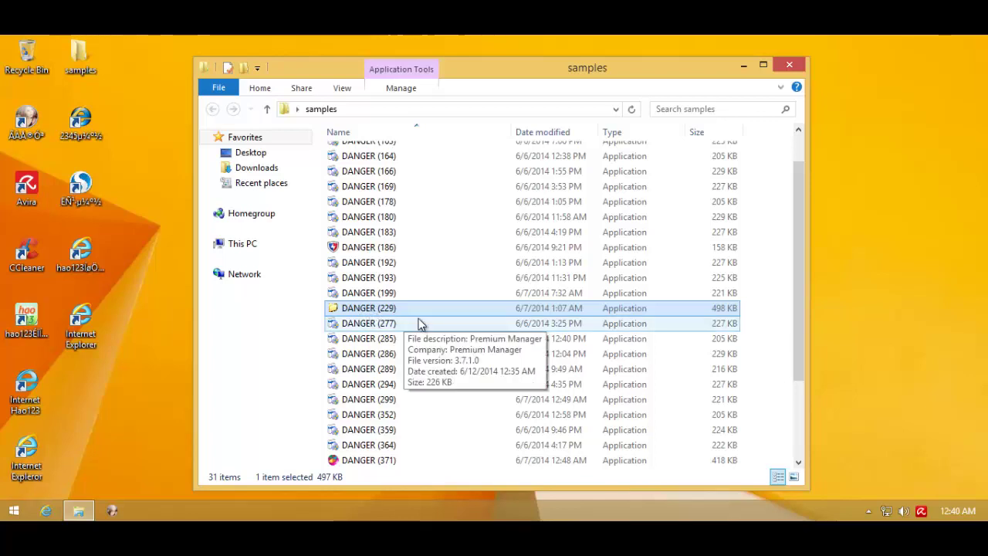
Run the DANGER (371) sample and open Task Manager
scroll(776, 336, "down", 3)
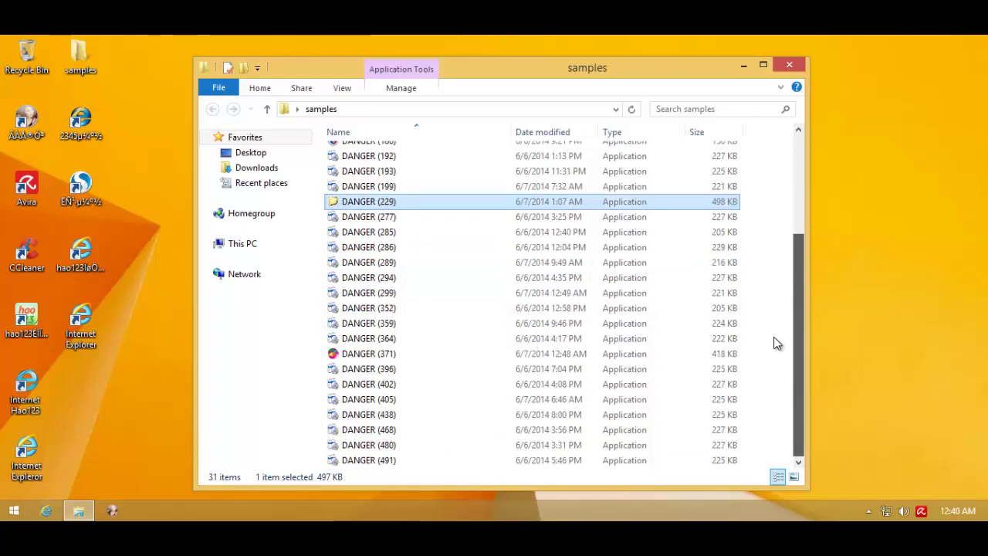
double_click(363, 354)
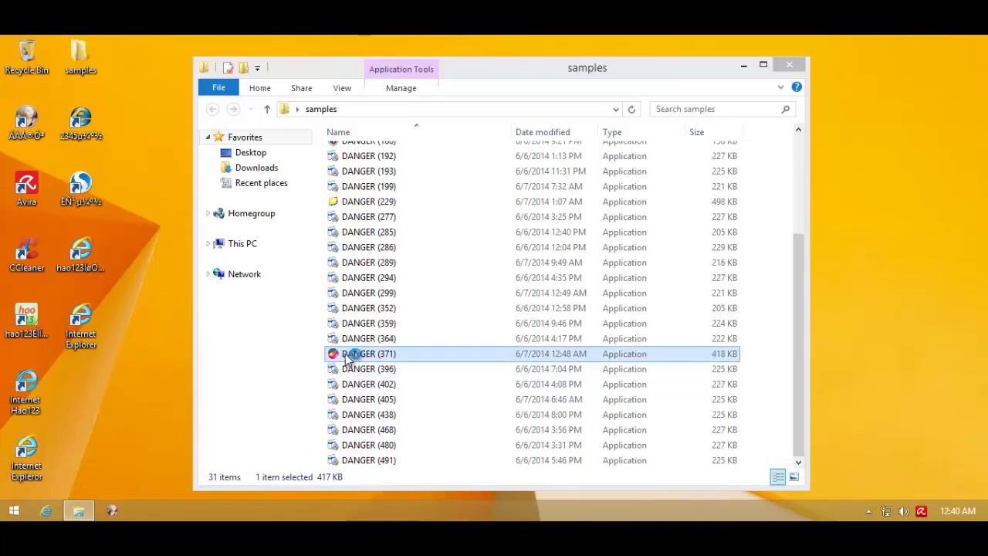
right_click(200, 511)
left_click(235, 466)
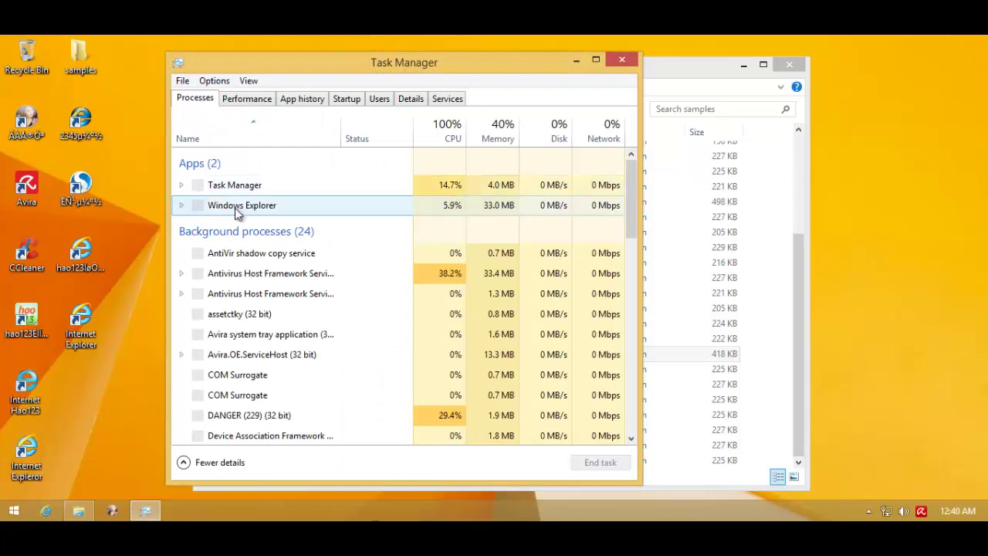
Inspect the background processes in Task Manager, checking assetctky, DANGER (229), Mnying and 女神画册
left_click(259, 273)
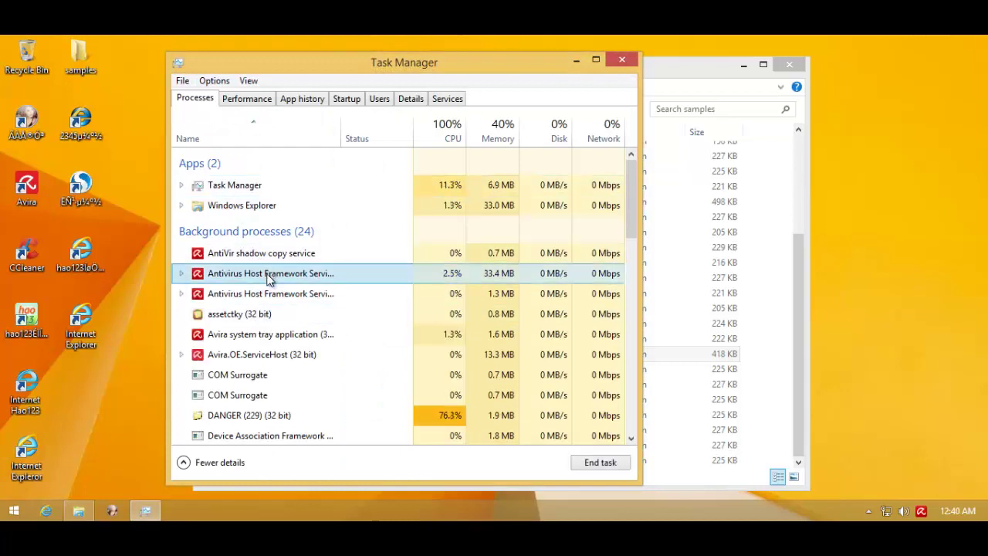
left_click(265, 315)
scroll(294, 332, "down", 1)
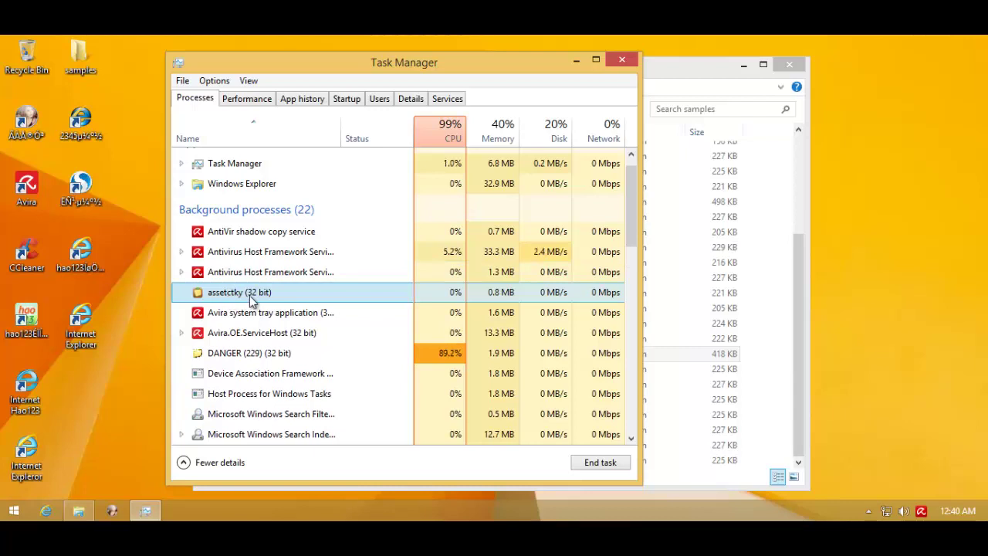
left_click(267, 351)
scroll(305, 387, "down", 1)
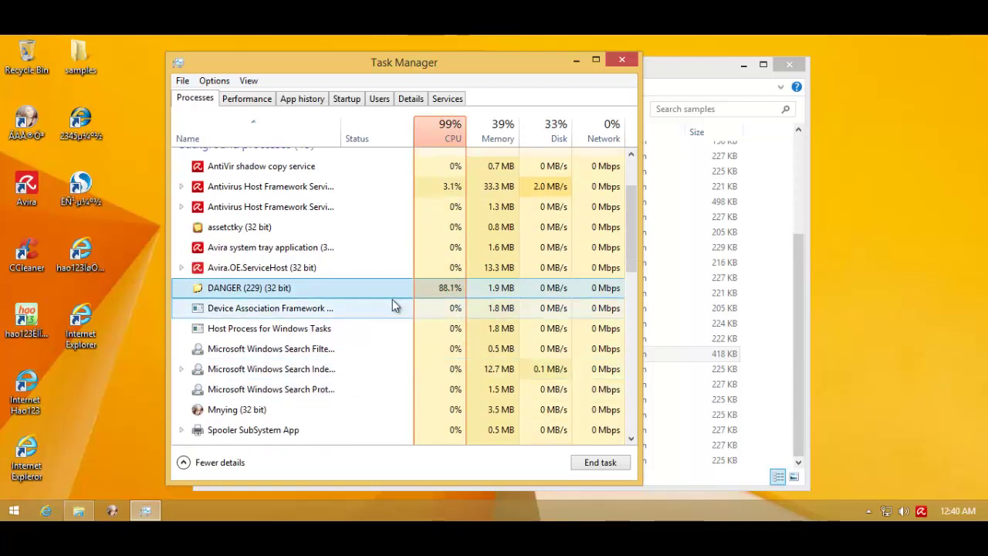
scroll(308, 321, "down", 1)
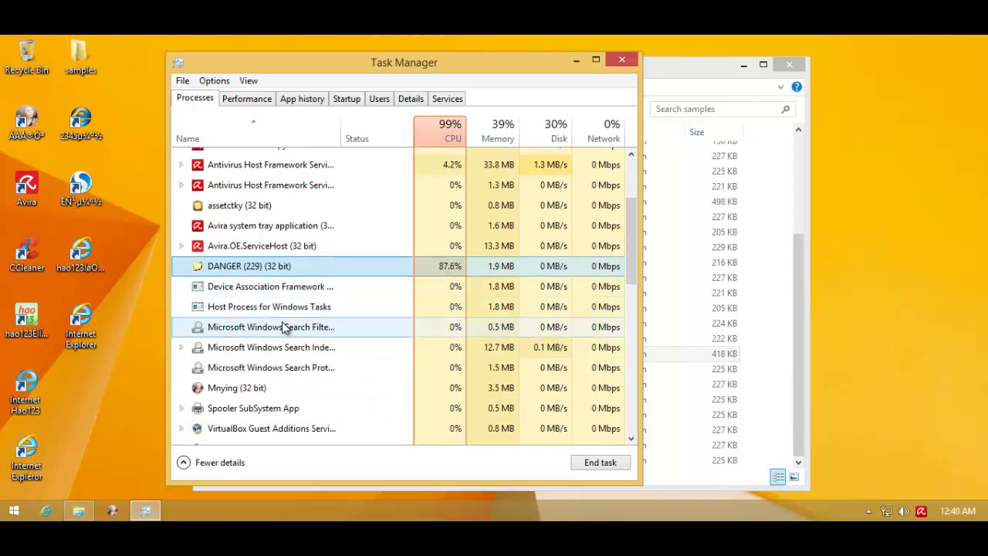
scroll(279, 324, "down", 1)
left_click(269, 323)
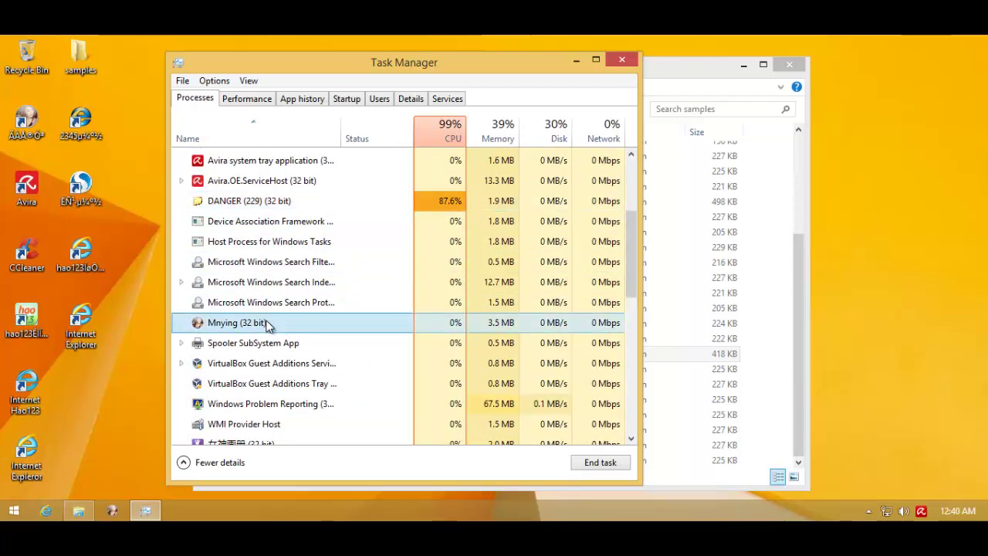
scroll(263, 352, "down", 2)
left_click(258, 401)
scroll(257, 407, "down", 1)
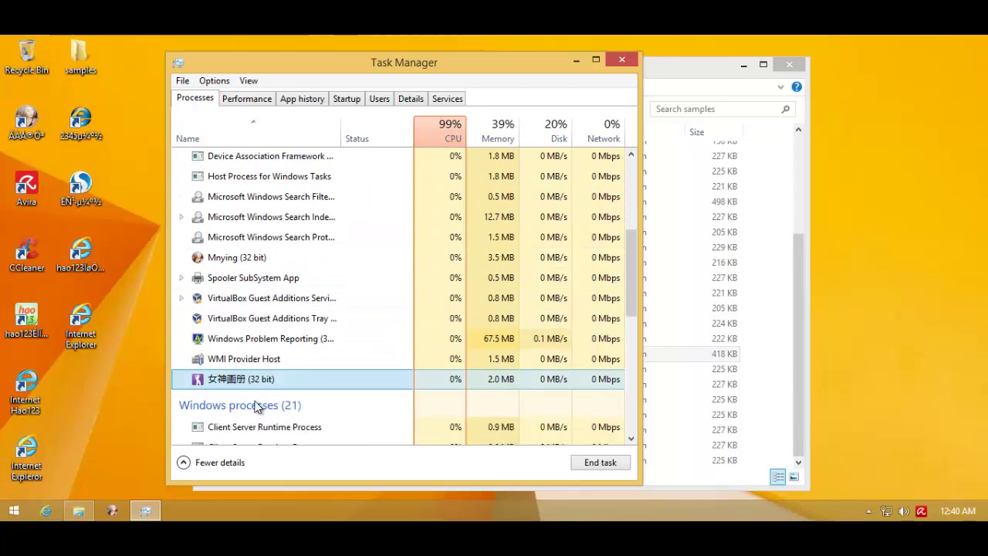
Look through the Windows processes down to the end of the Task Manager list, and close Task Manager
scroll(259, 392, "down", 1)
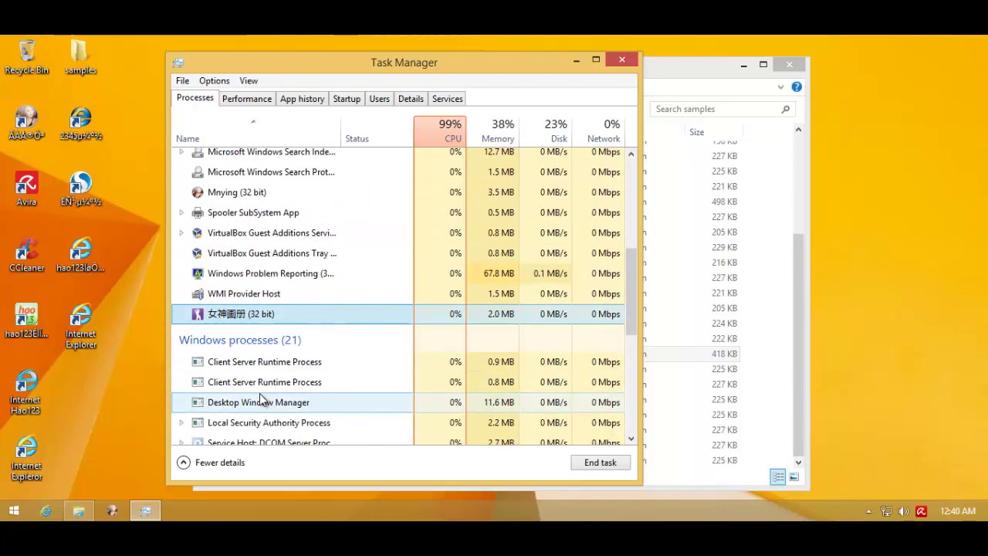
scroll(260, 393, "down", 1)
scroll(259, 397, "down", 1)
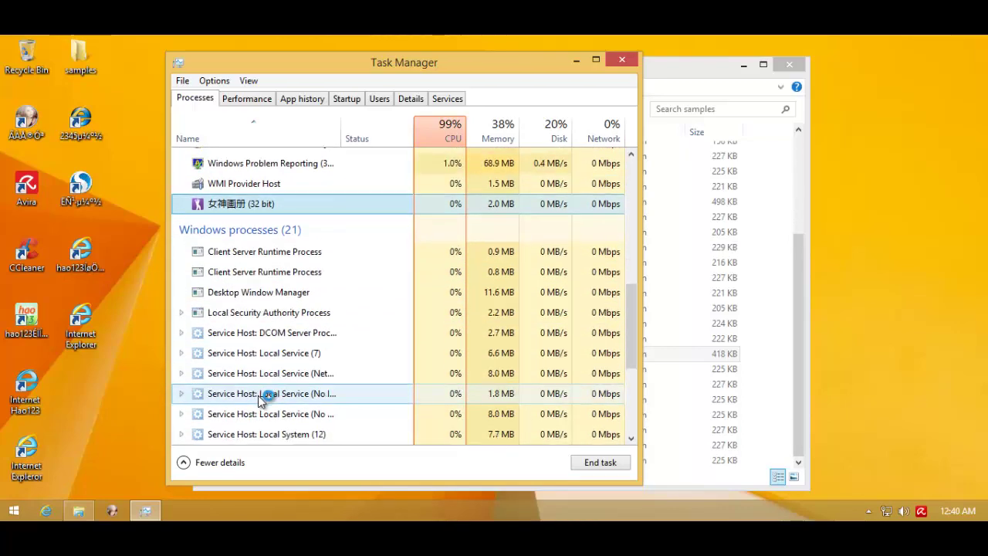
scroll(260, 399, "down", 1)
scroll(259, 397, "down", 1)
scroll(260, 398, "down", 2)
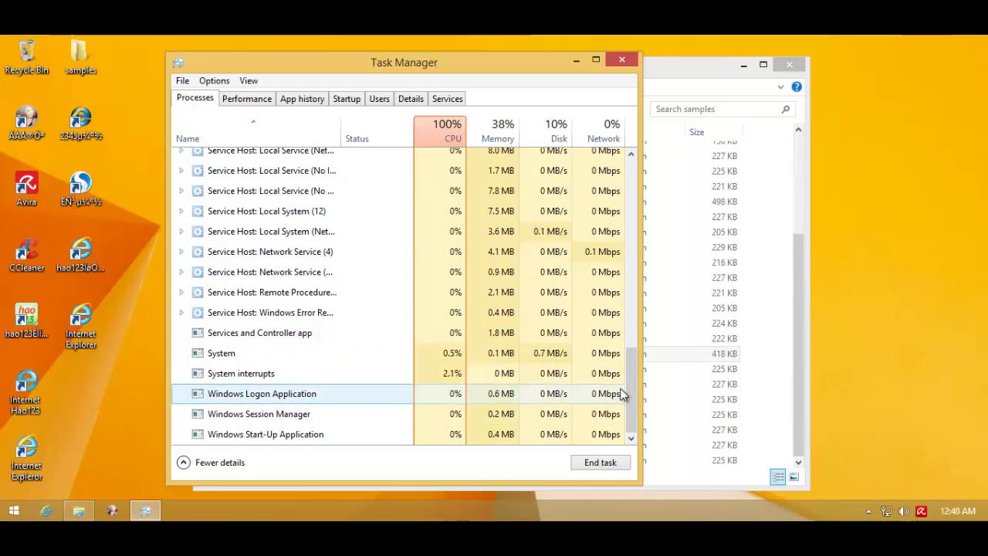
left_click_drag(628, 382, 631, 163)
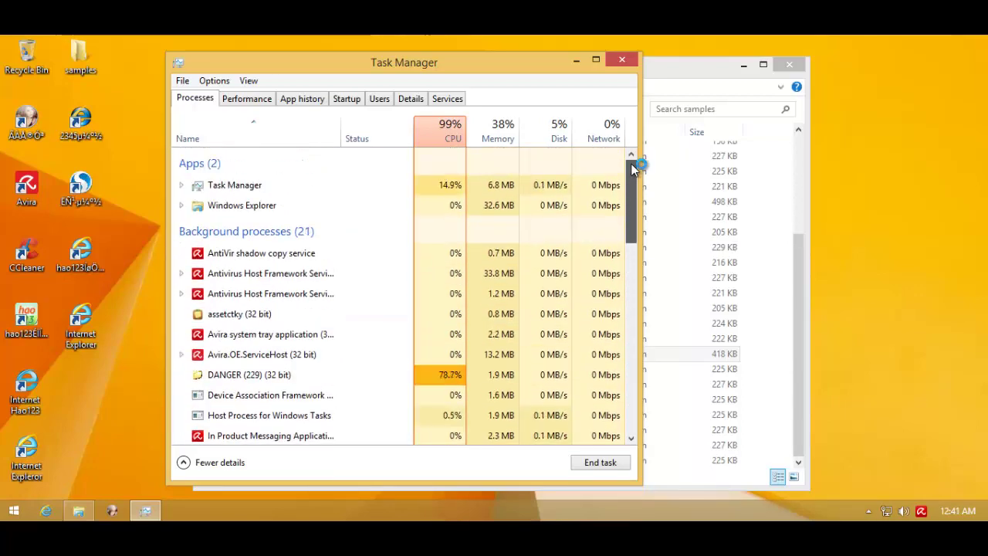
left_click(629, 58)
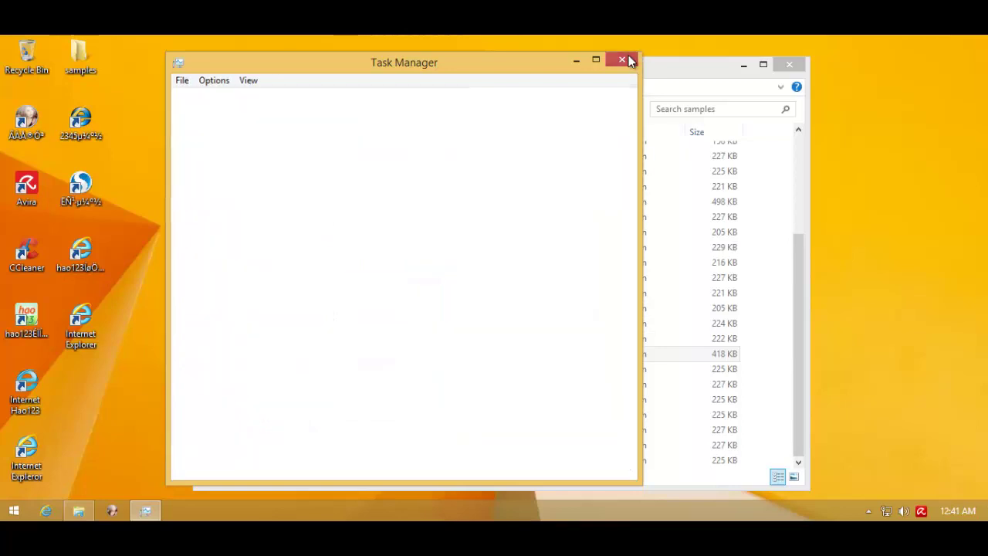
Select DANGER (396), close the pop-up advertisement, and return to the start of the samples list
left_click(397, 372)
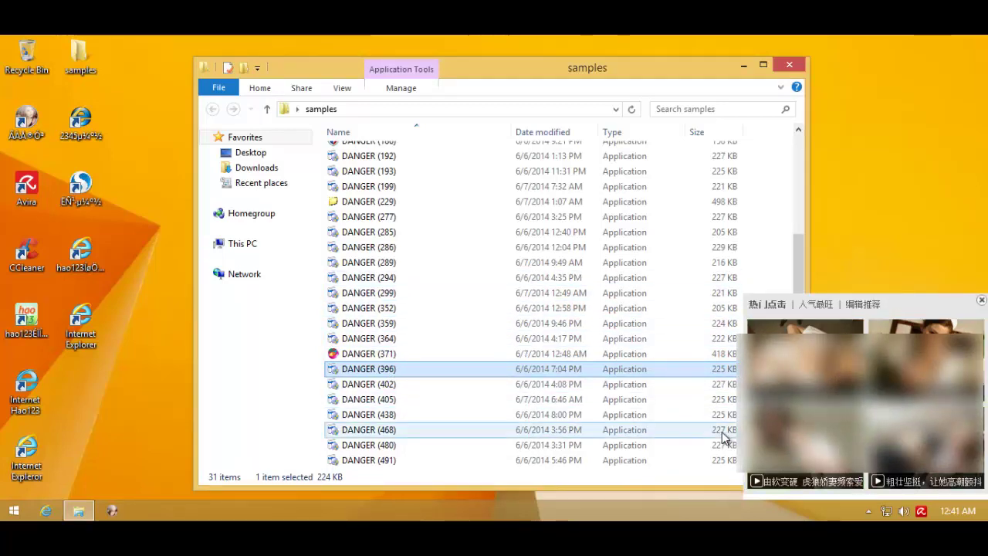
left_click(982, 301)
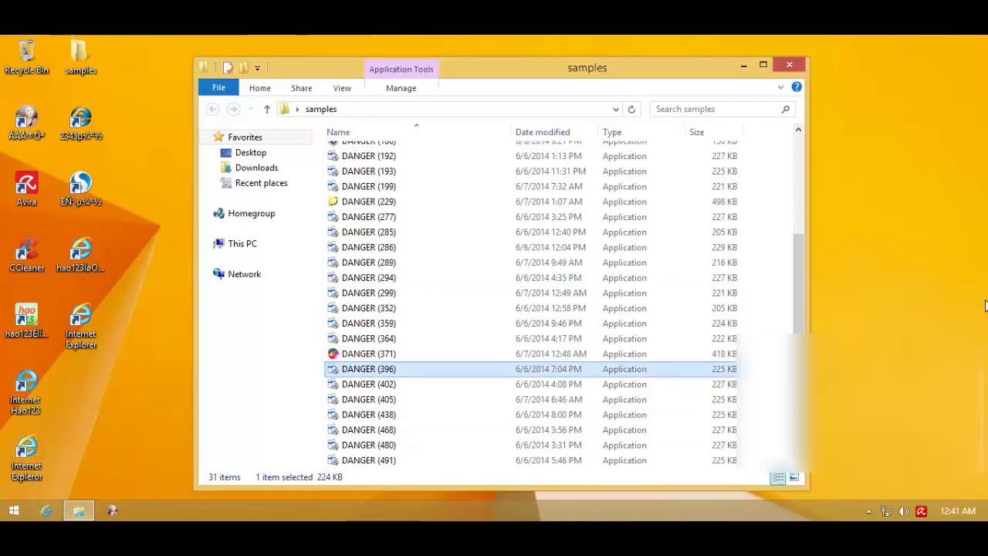
left_click_drag(794, 296, 793, 149)
left_click(756, 101)
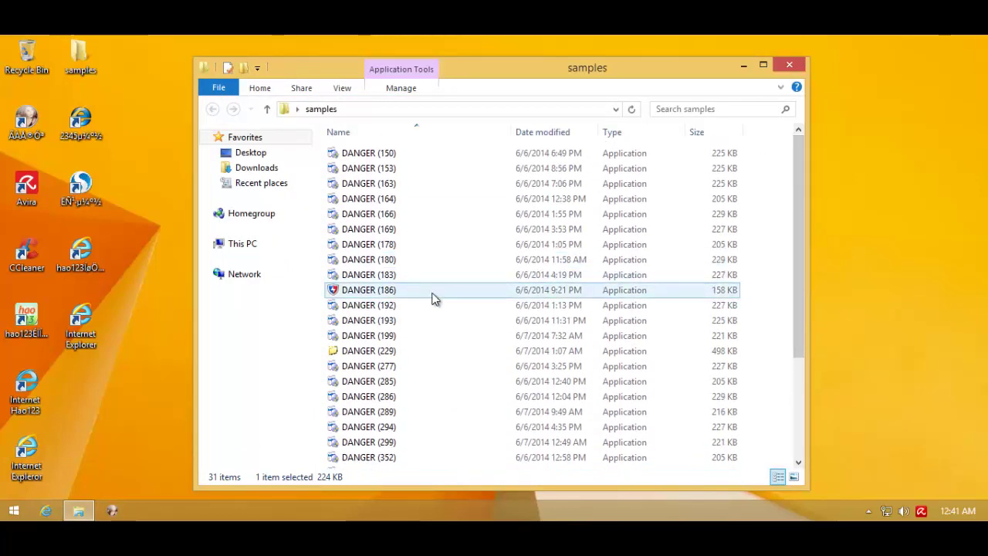
Close the samples window and move the samples folder to the middle of the desktop
left_click(789, 65)
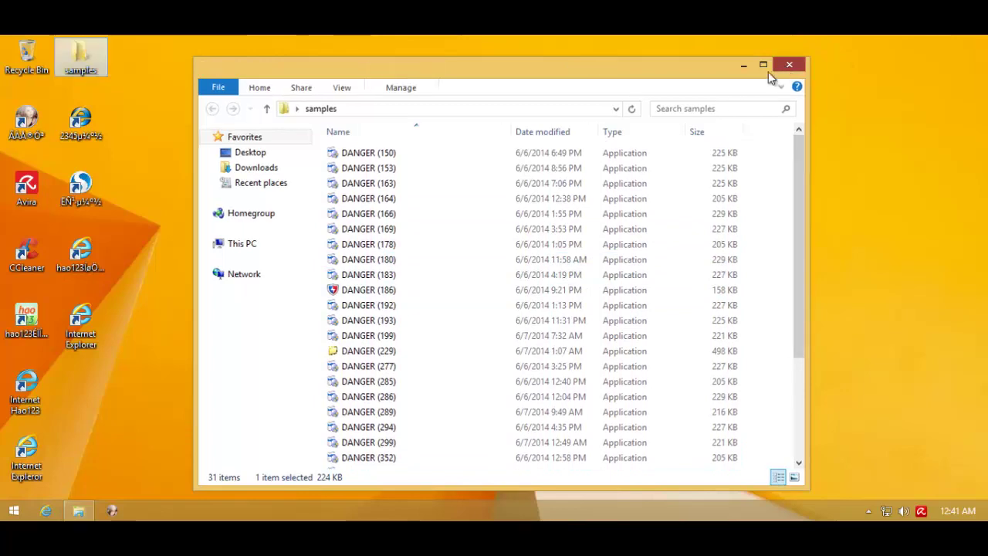
left_click_drag(83, 61, 478, 299)
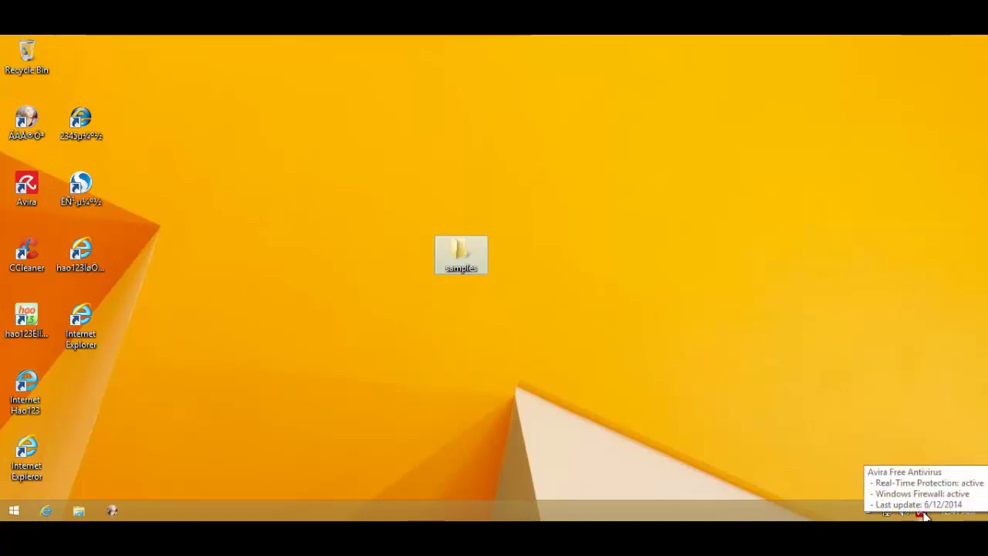
left_click_drag(515, 194, 383, 328)
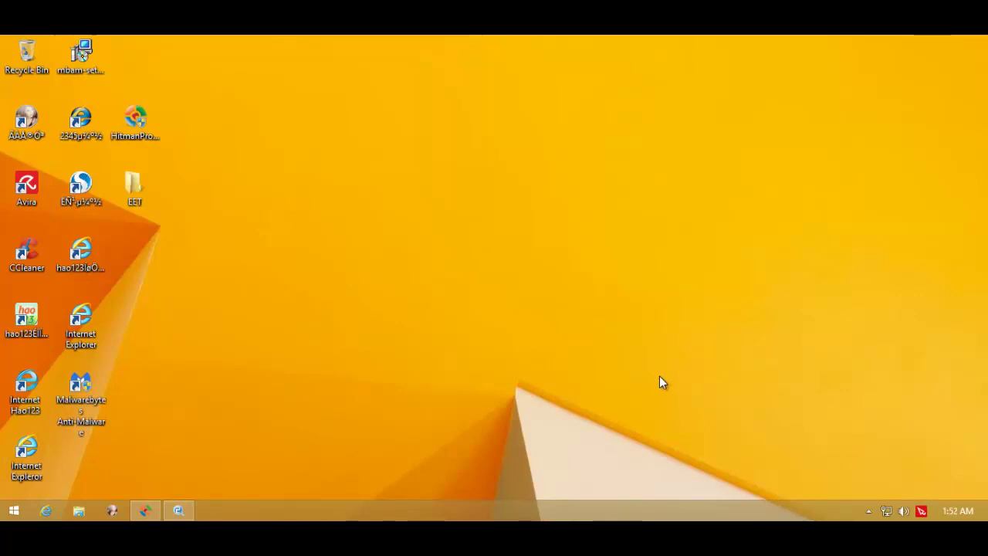
Open Malwarebytes Anti-Malware, review the detected items in its scan results, and close its window
left_click(869, 511)
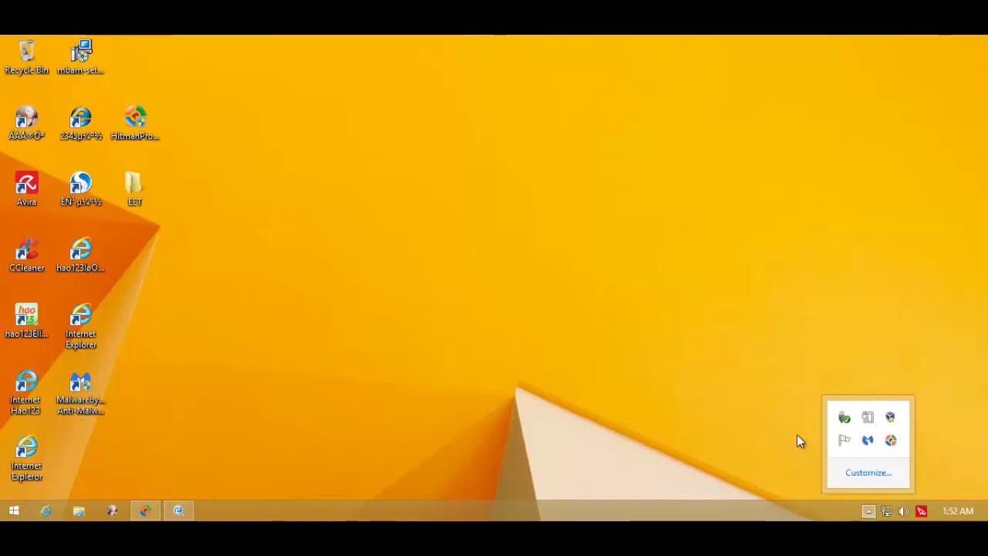
double_click(868, 440)
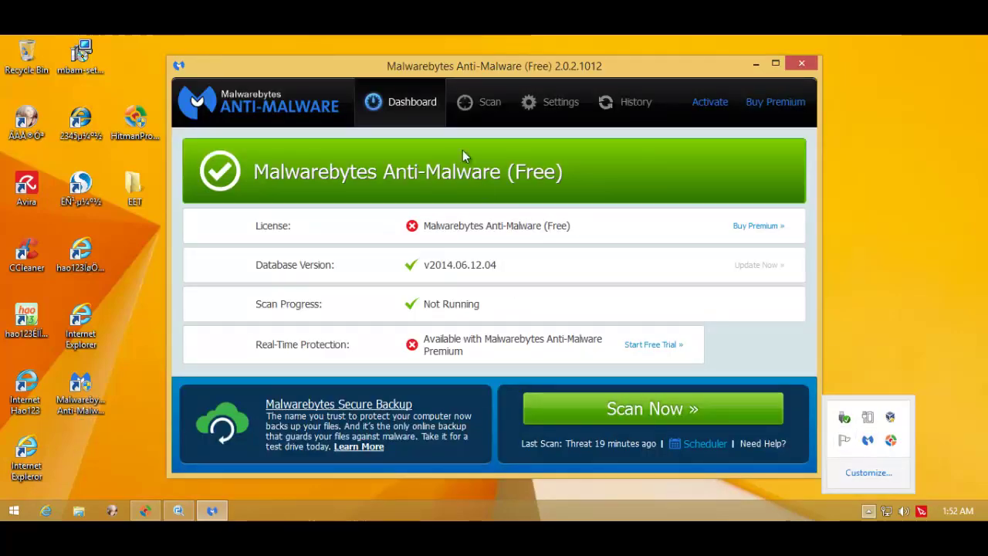
left_click(468, 107)
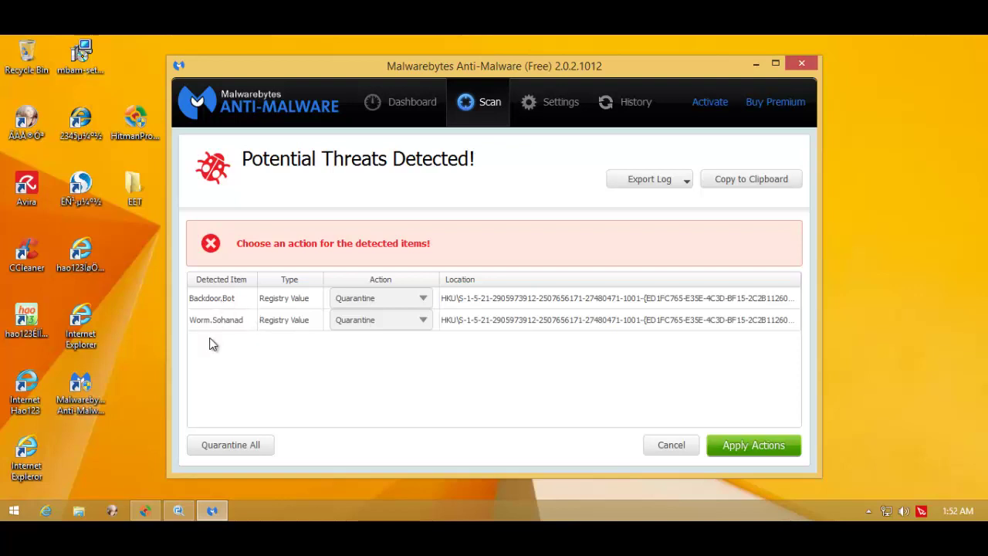
left_click(804, 62)
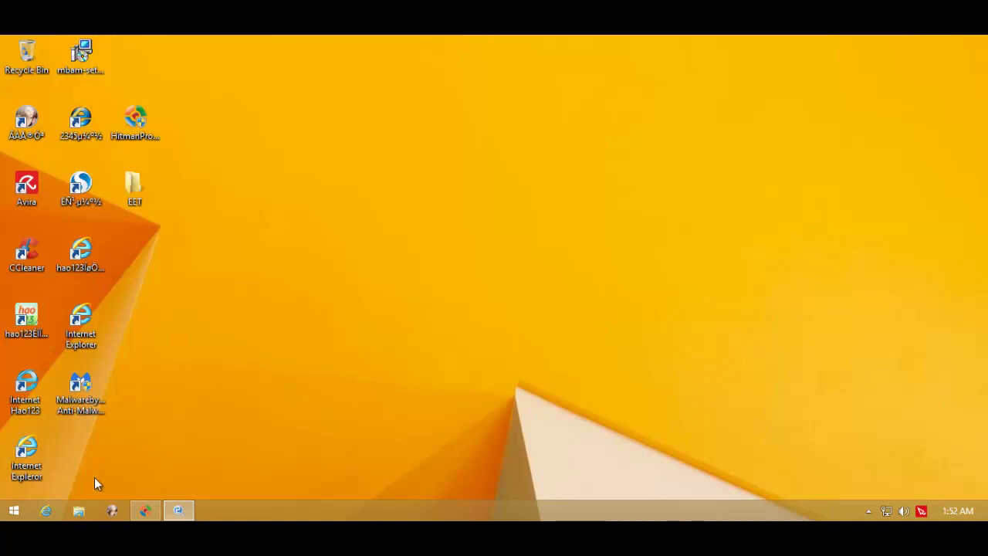
Switch to HitmanPro, inspect each detected trojan and the tracking cookie in the scan results, and minimize the window
left_click(142, 511)
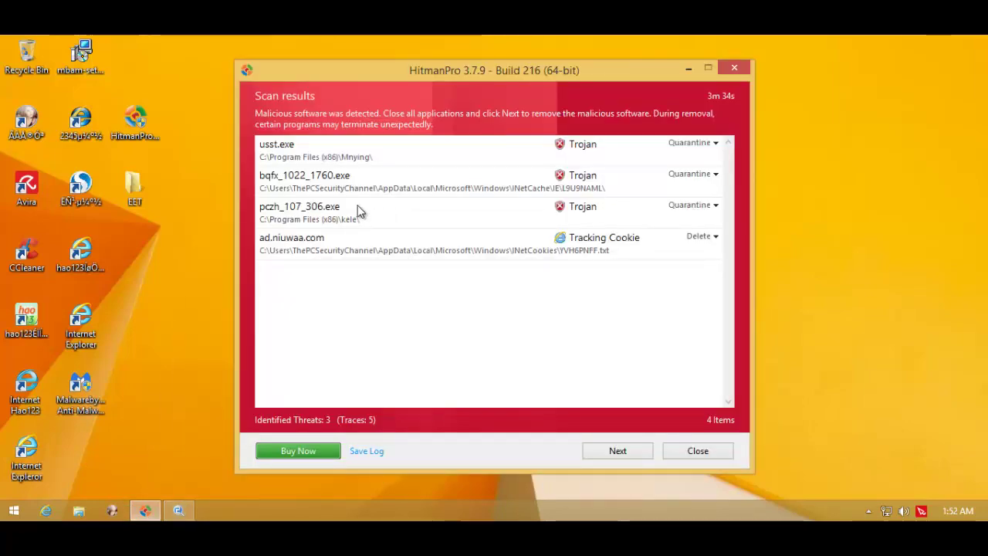
left_click(288, 149)
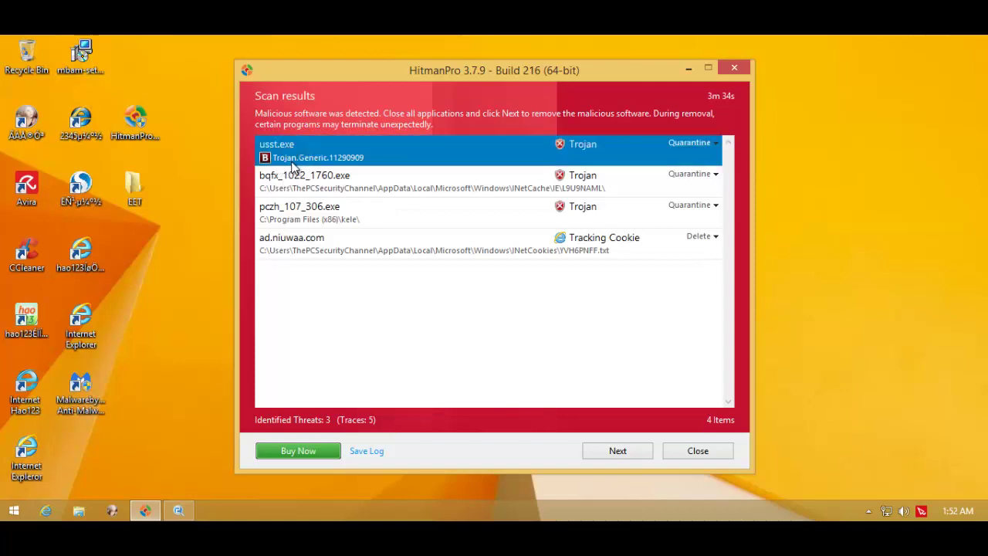
left_click(319, 197)
left_click(321, 224)
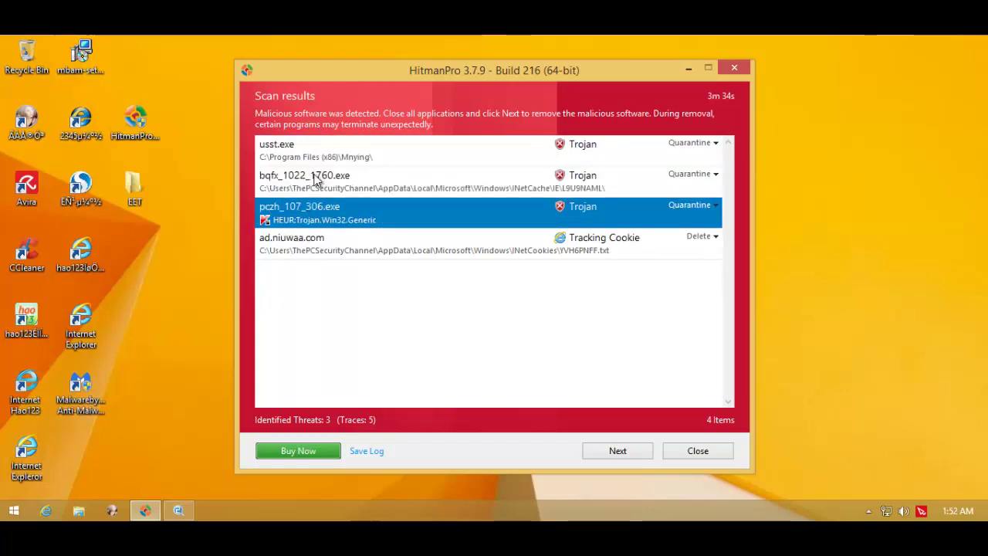
left_click(315, 179)
left_click(318, 148)
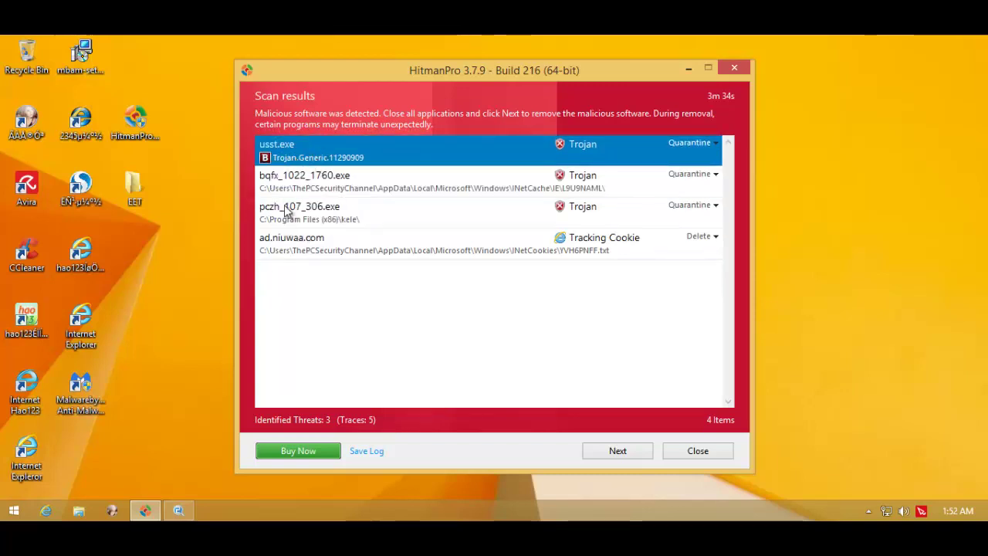
left_click(301, 249)
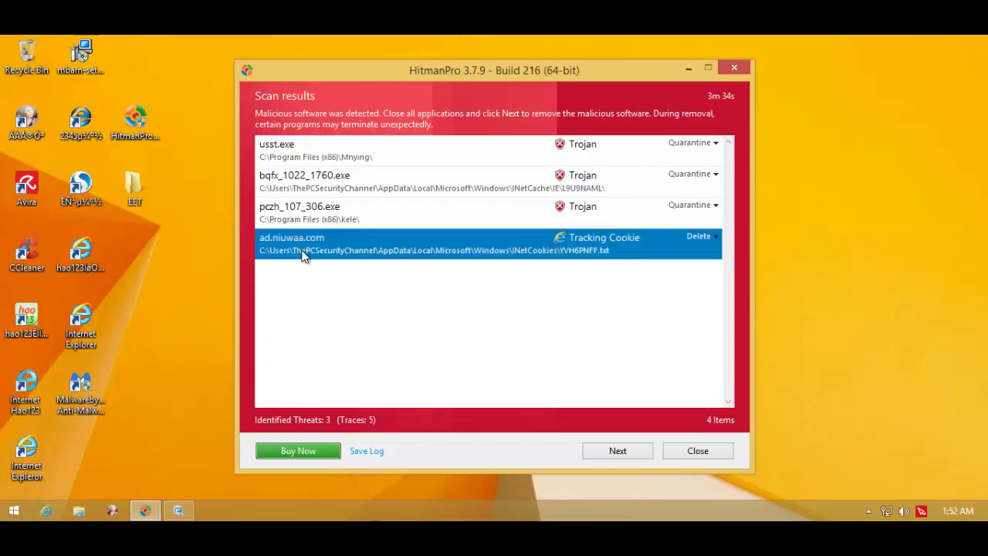
left_click(304, 158)
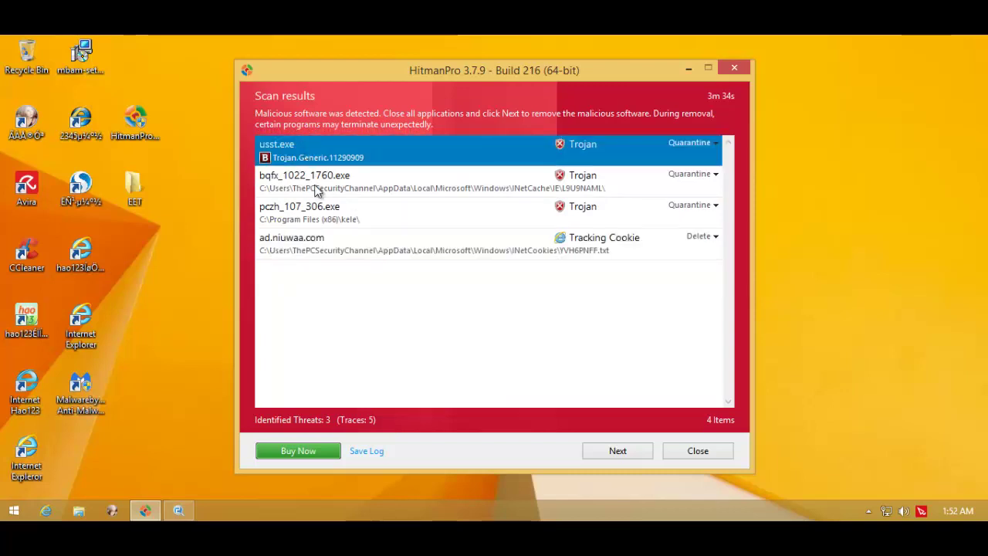
left_click(315, 191)
left_click(319, 205)
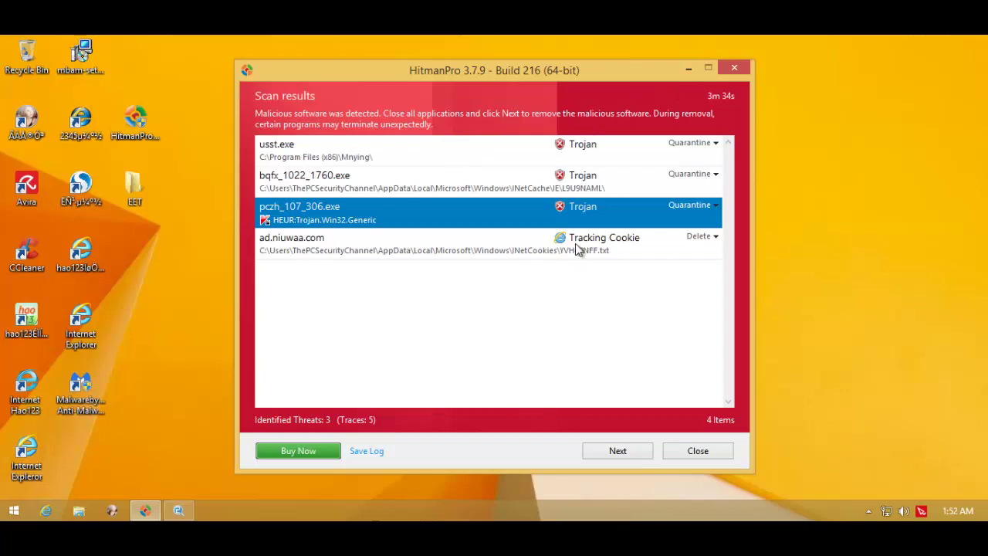
left_click(688, 70)
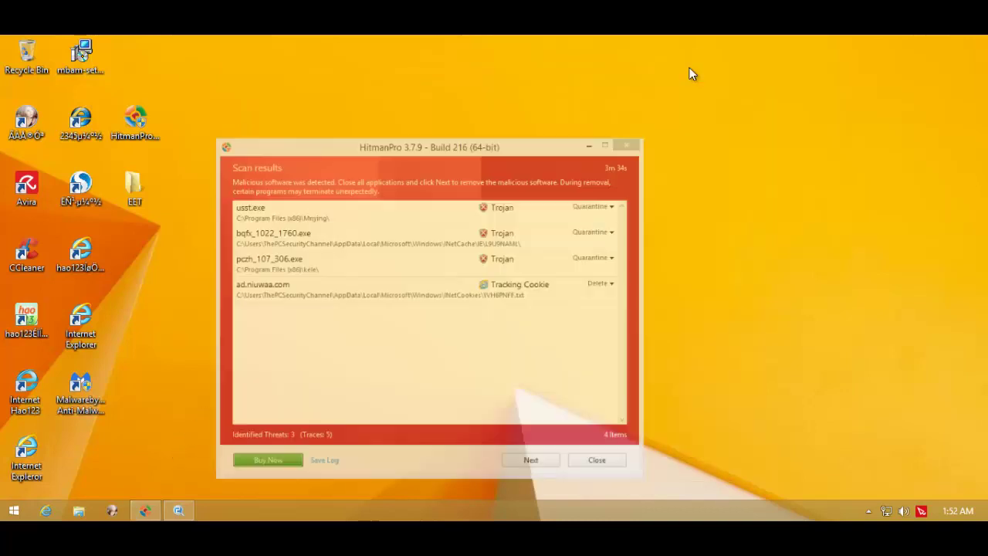
Switch to Emsisoft Emergency Kit and expand the detected locations of Application.AppInstall (A) in the scan results
left_click(179, 511)
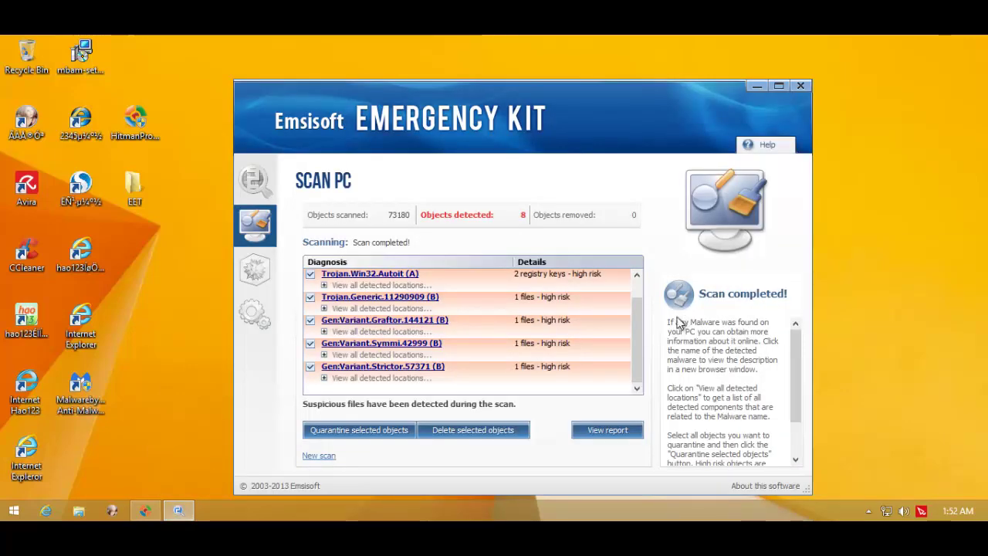
left_click_drag(637, 310, 637, 284)
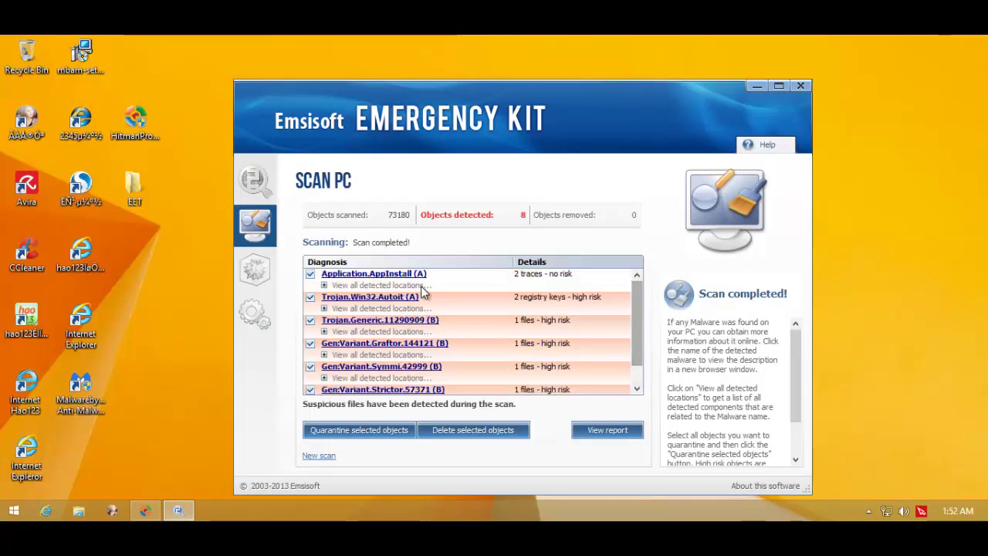
left_click(324, 285)
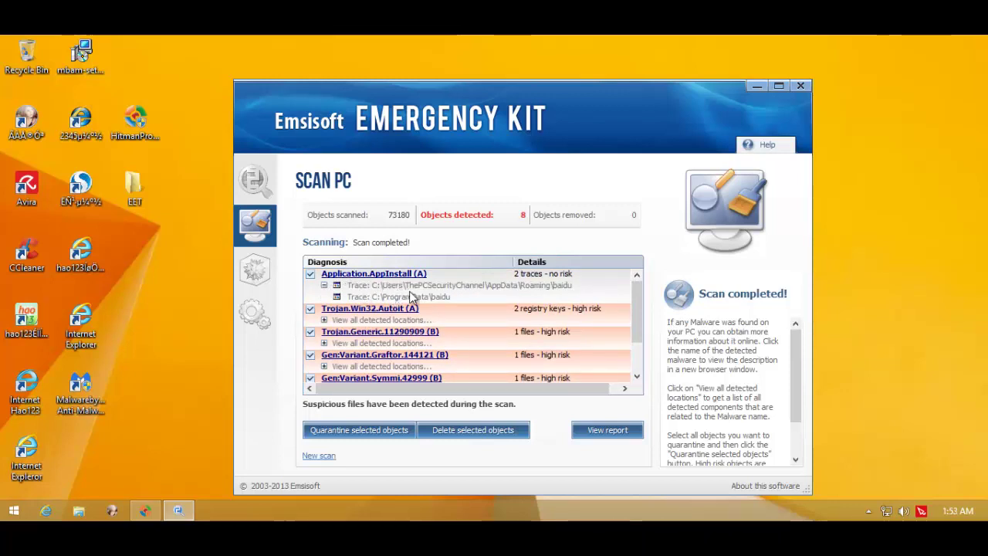
Inspect the detected locations of Application.AppInstall (A) and Trojan.Win32.Autoit (A), and collapse both entries
left_click(324, 286)
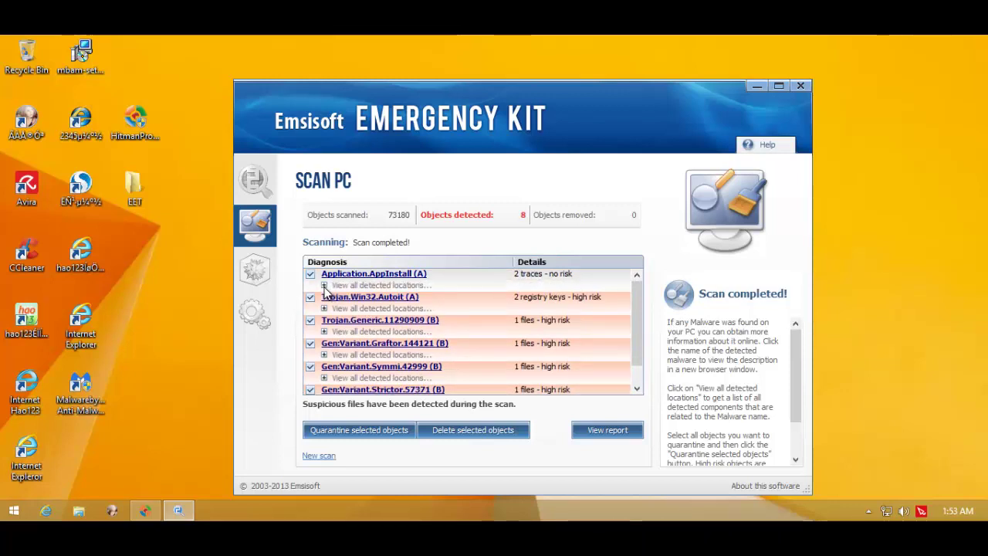
left_click(325, 286)
left_click(324, 286)
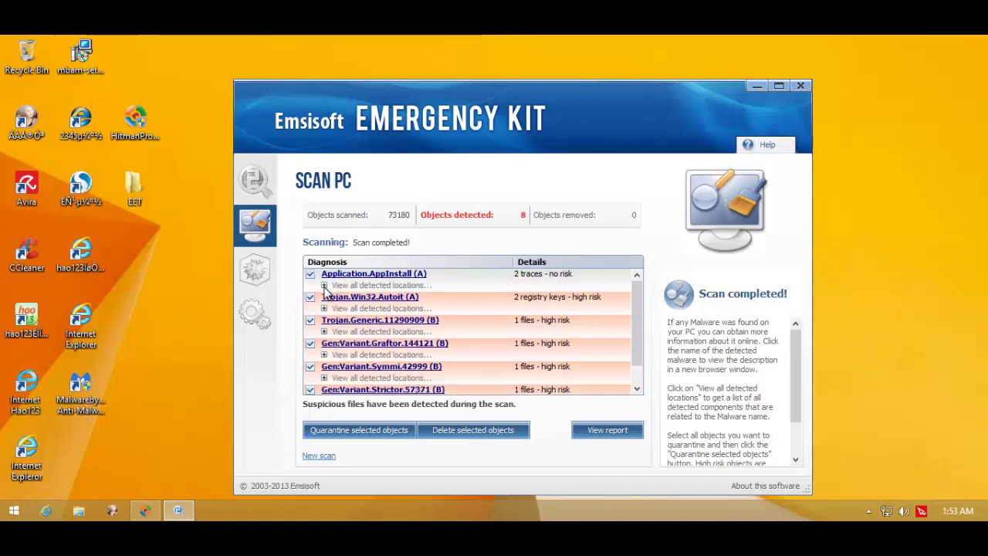
left_click(324, 308)
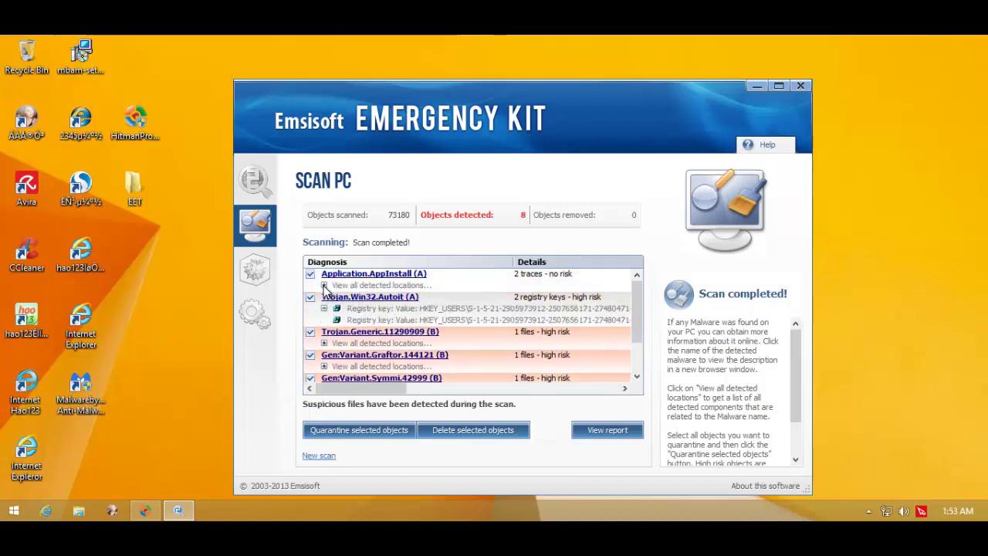
left_click(325, 286)
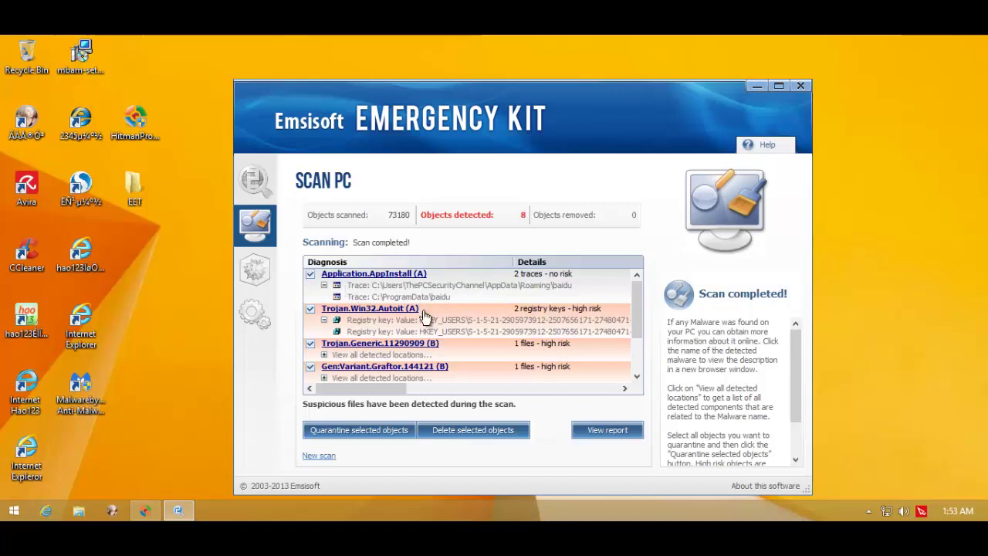
left_click(324, 285)
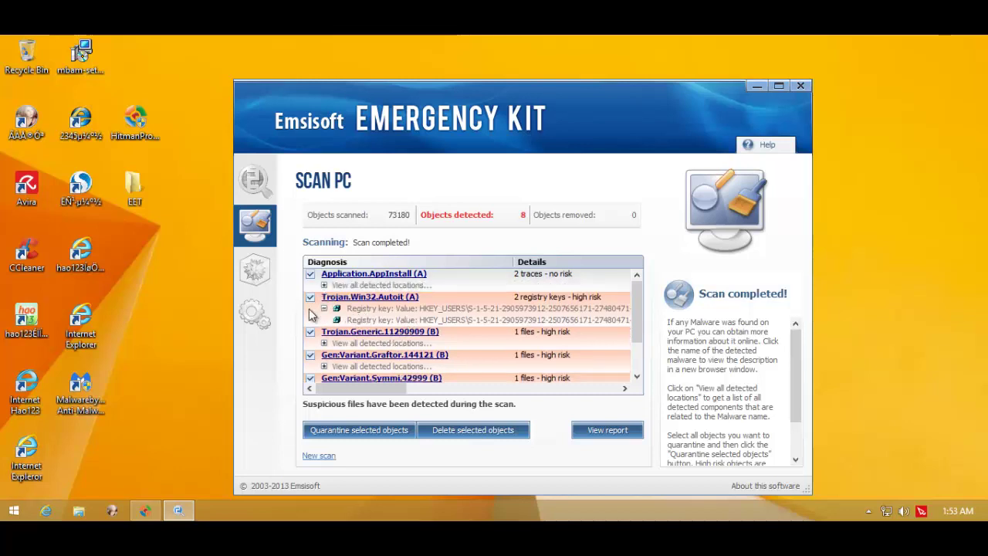
left_click(325, 309)
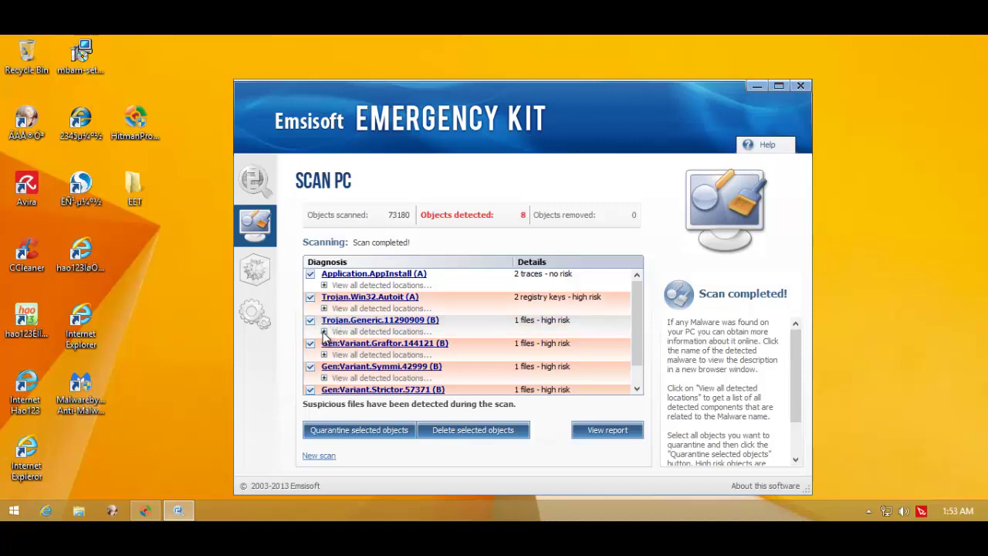
Inspect the detected file locations of Trojan.Generic.11290909 (B) and Gen:Variant.Graftor.144121 (B), collapsing each entry after viewing it
left_click(324, 332)
left_click(325, 332)
left_click_drag(641, 319, 635, 357)
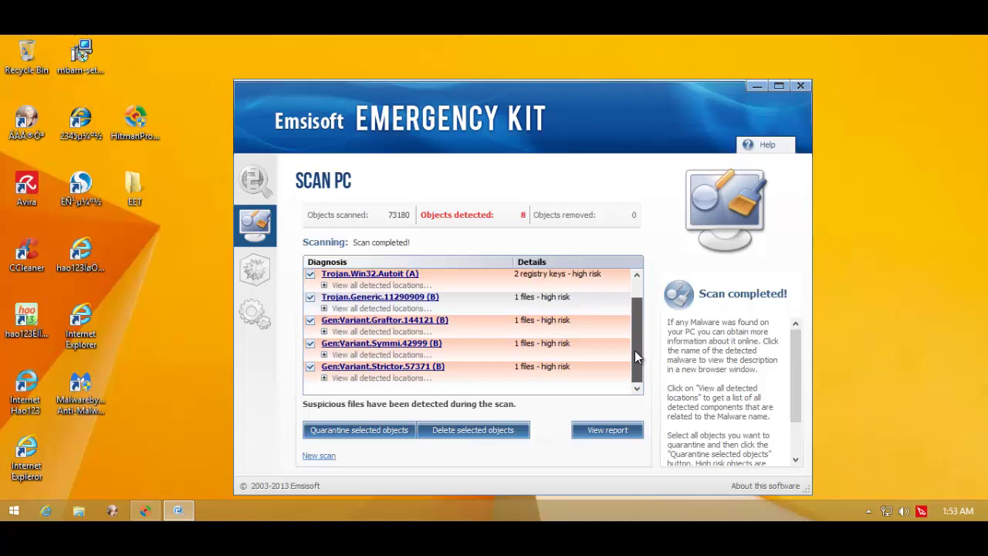
left_click(325, 308)
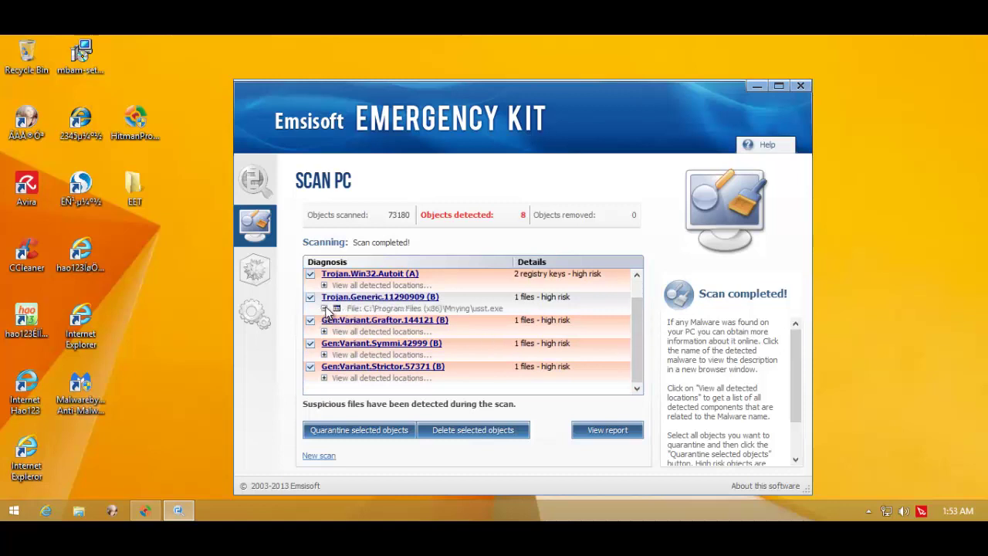
left_click(324, 308)
left_click(324, 331)
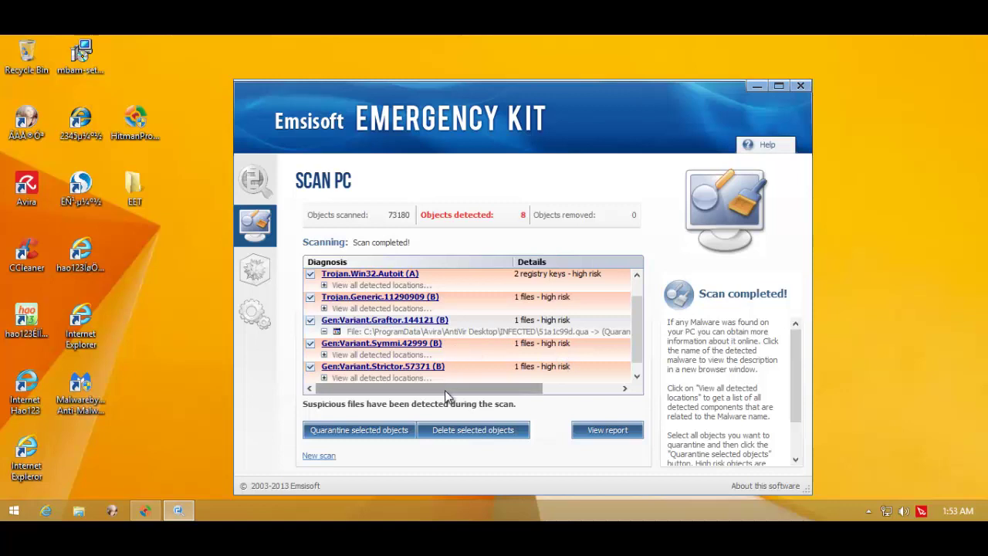
left_click_drag(445, 390, 399, 394)
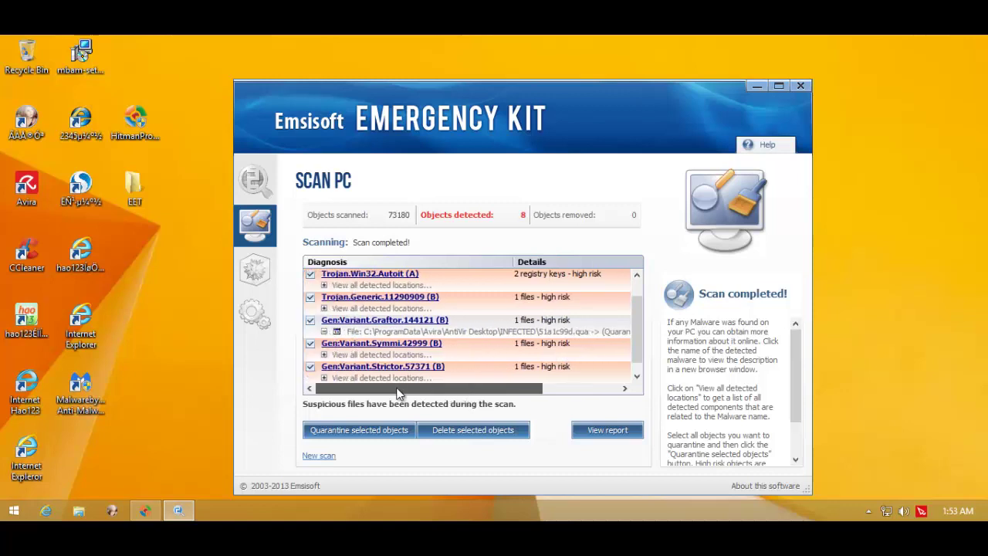
left_click(324, 331)
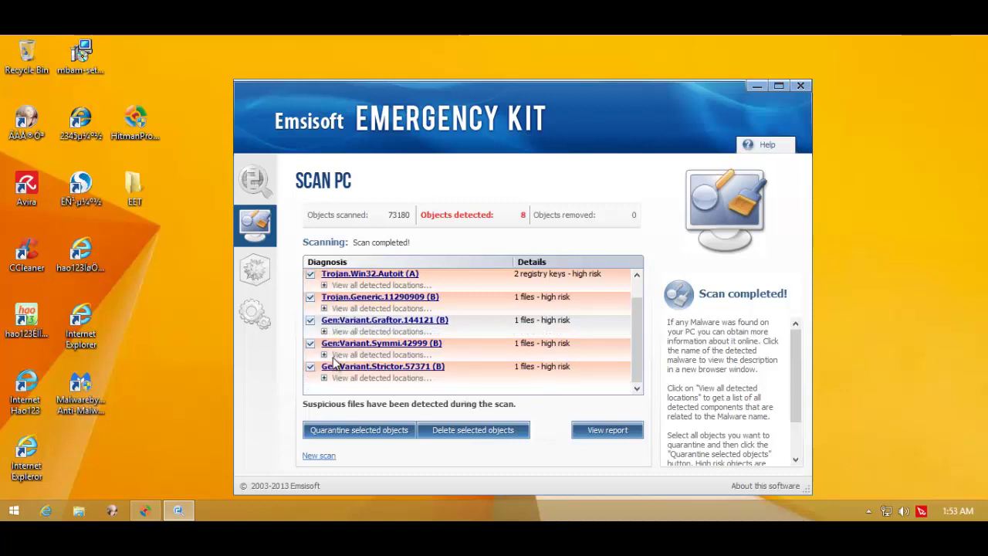
Inspect the detected file locations of Gen:Variant.Symmi.42999 (B) and Gen:Variant.Strictor.57371 (B) in the scan results
left_click(324, 355)
left_click_drag(404, 390, 328, 402)
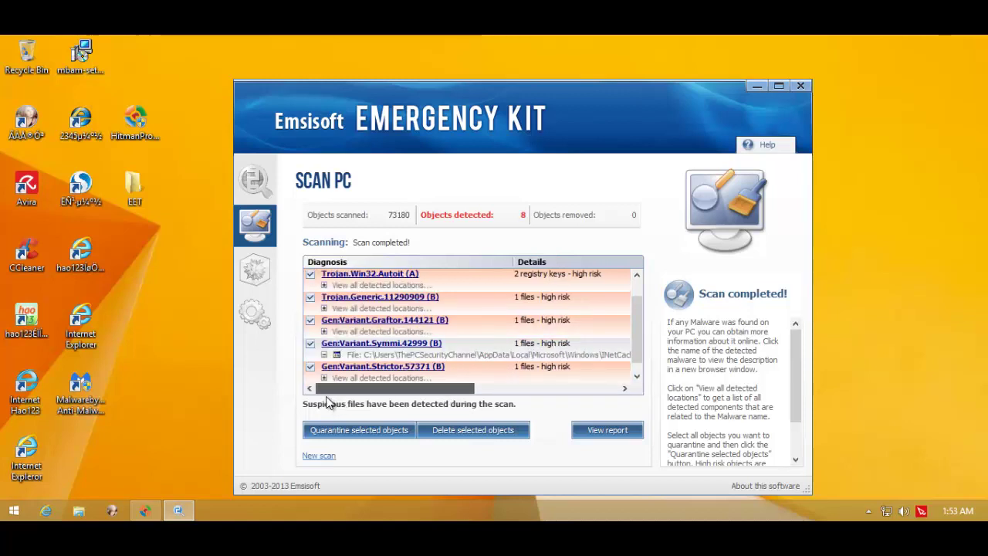
left_click(324, 354)
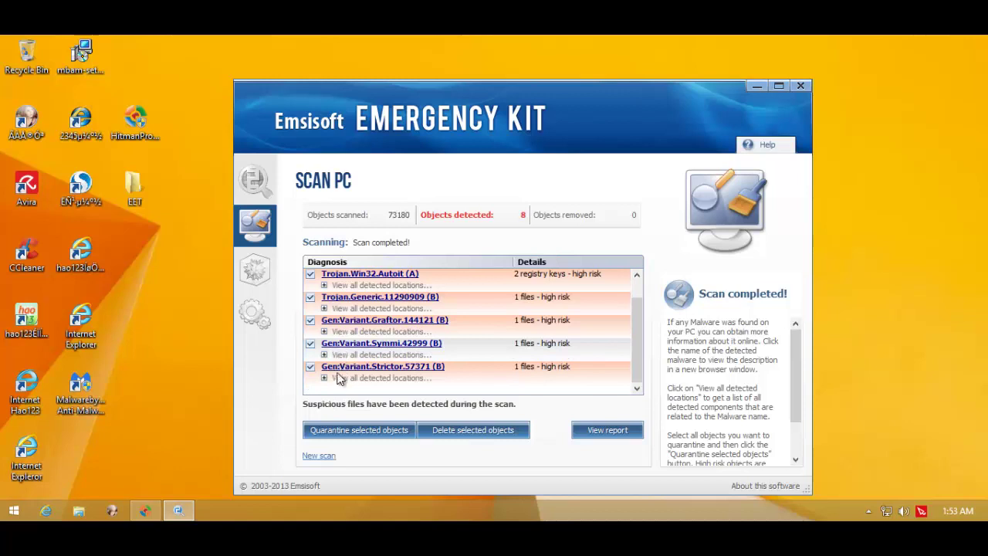
left_click(324, 378)
left_click_drag(369, 397, 339, 392)
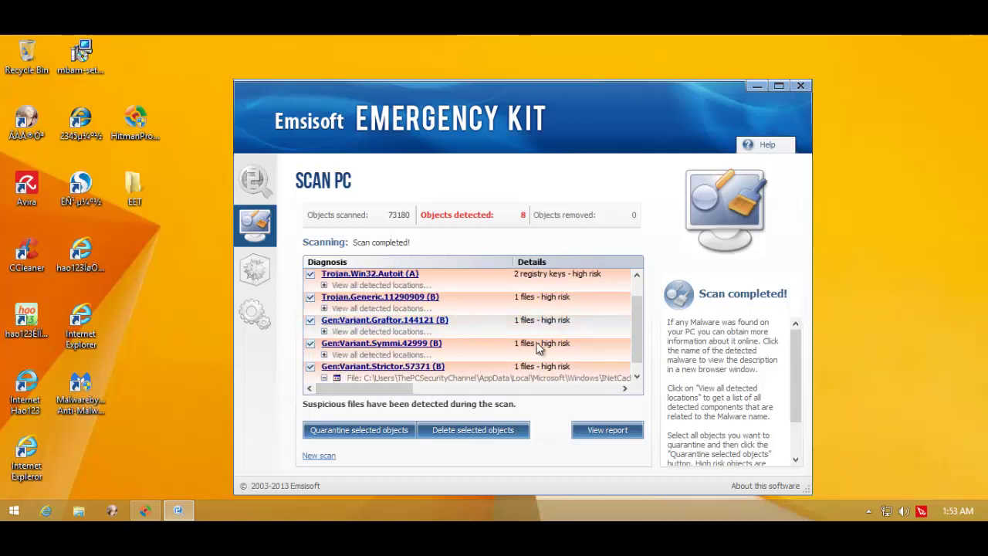
scroll(639, 303, "up", 1)
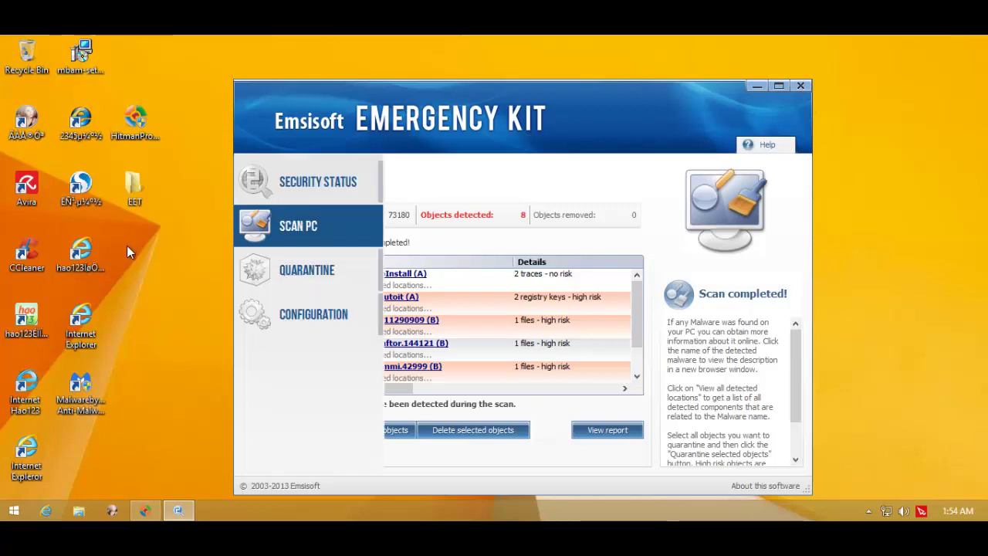
Close the Emsisoft Emergency Kit window and check the hidden notification-area icons
left_click(145, 511)
left_click(145, 511)
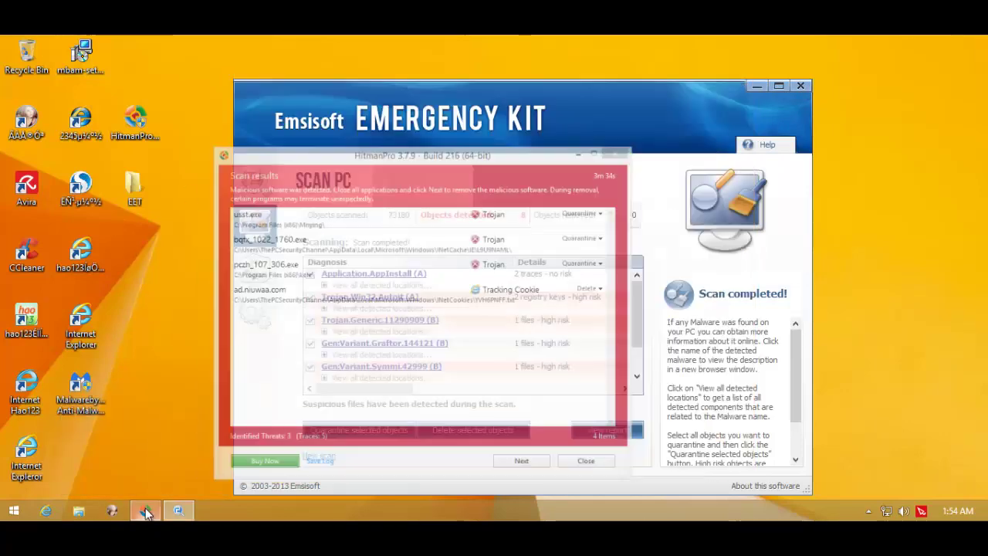
left_click(802, 86)
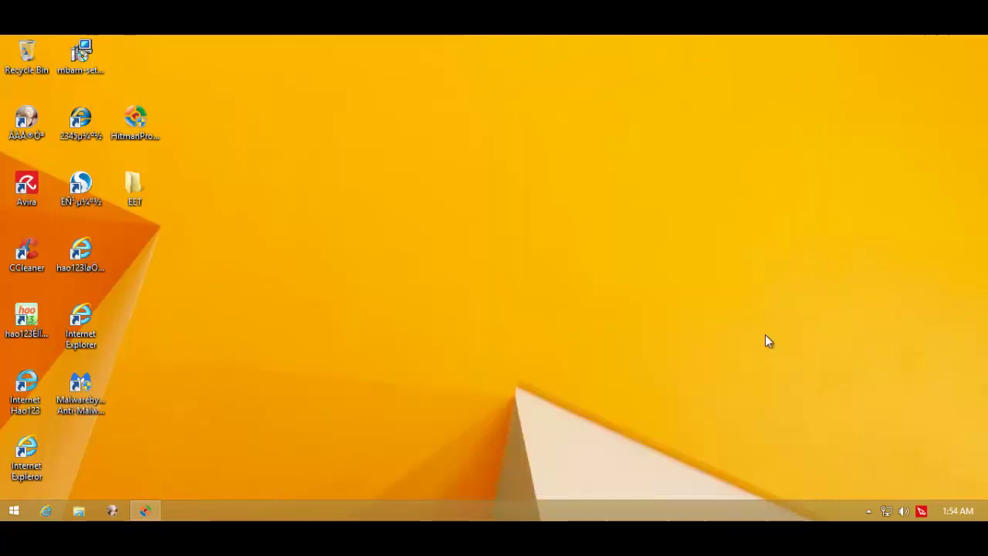
left_click(868, 511)
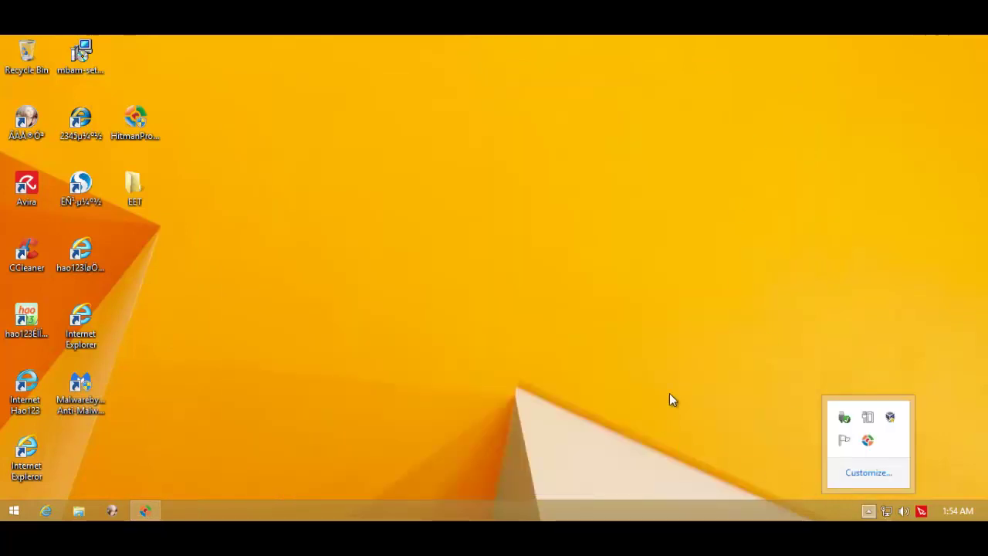
left_click(107, 199)
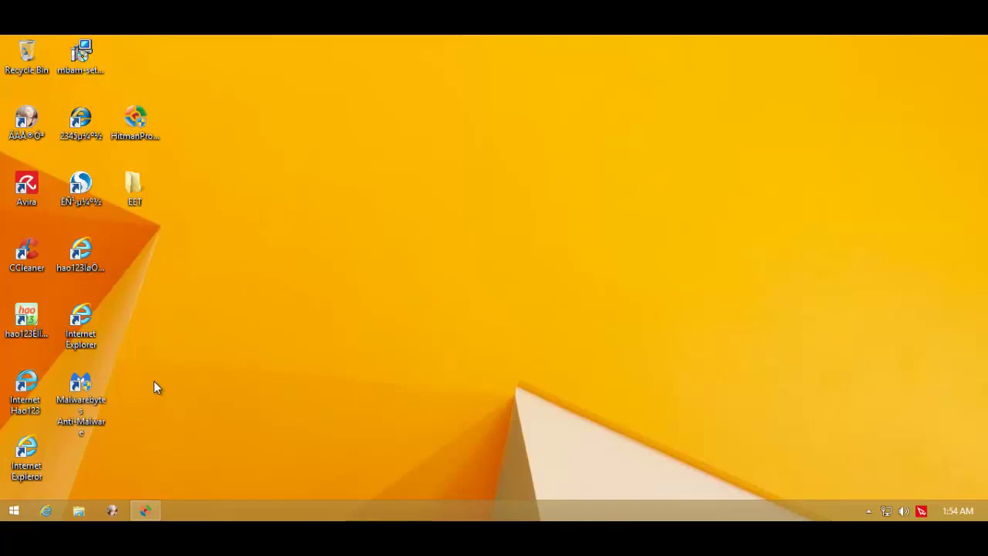
Enable Avira's real-time protection and allow Avira to make changes to the computer
right_click(921, 511)
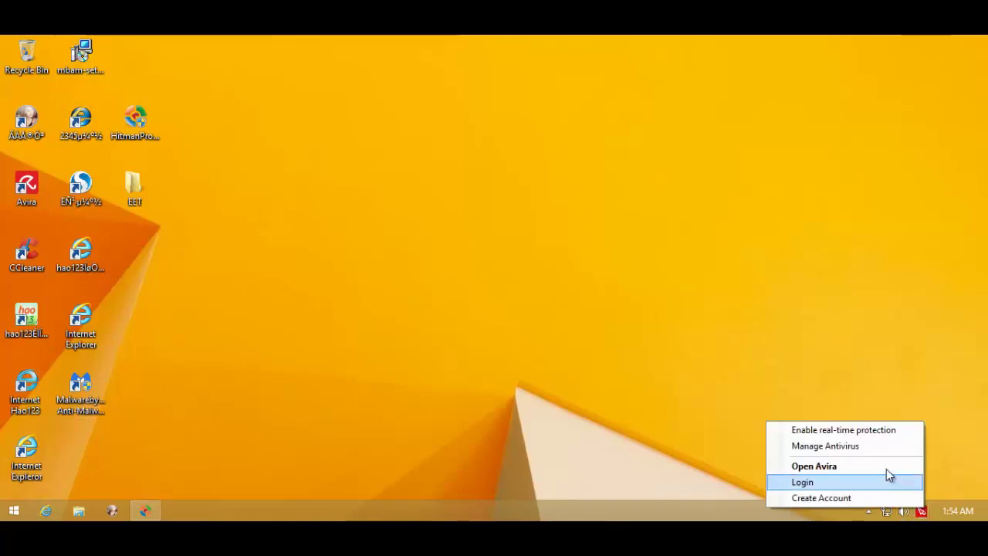
left_click(856, 431)
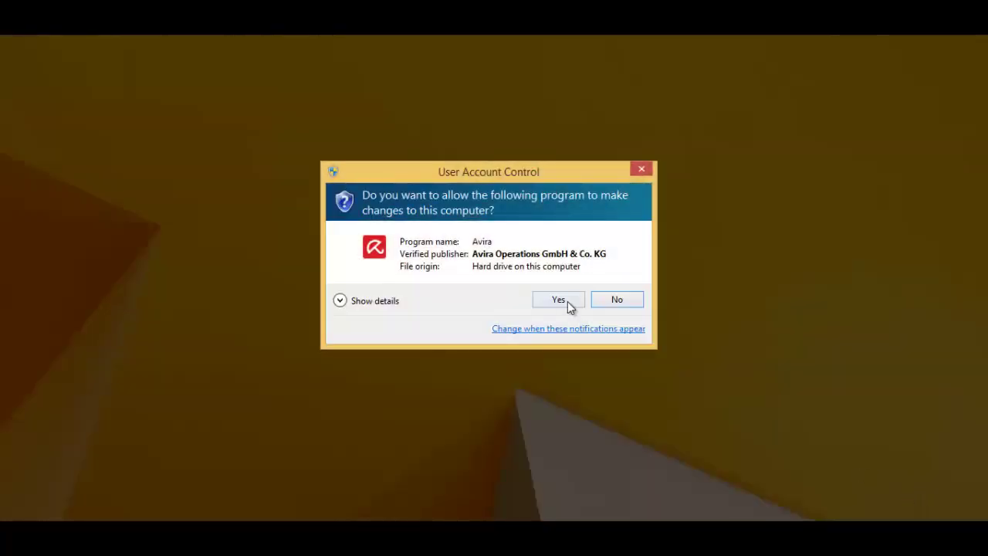
left_click(560, 300)
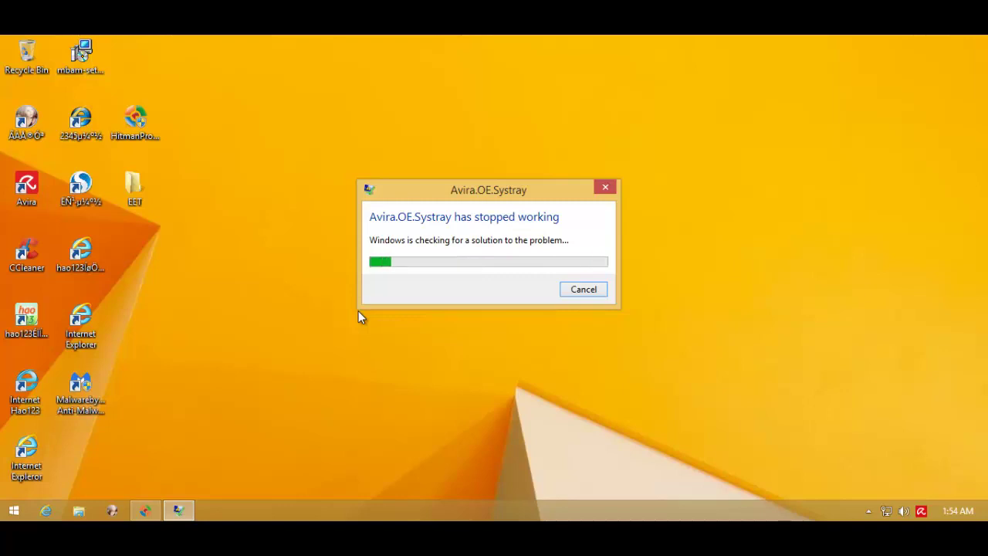
Cancel the solution check for the Avira.OE.Systray crash and view Avira's protection status
left_click_drag(390, 193, 354, 204)
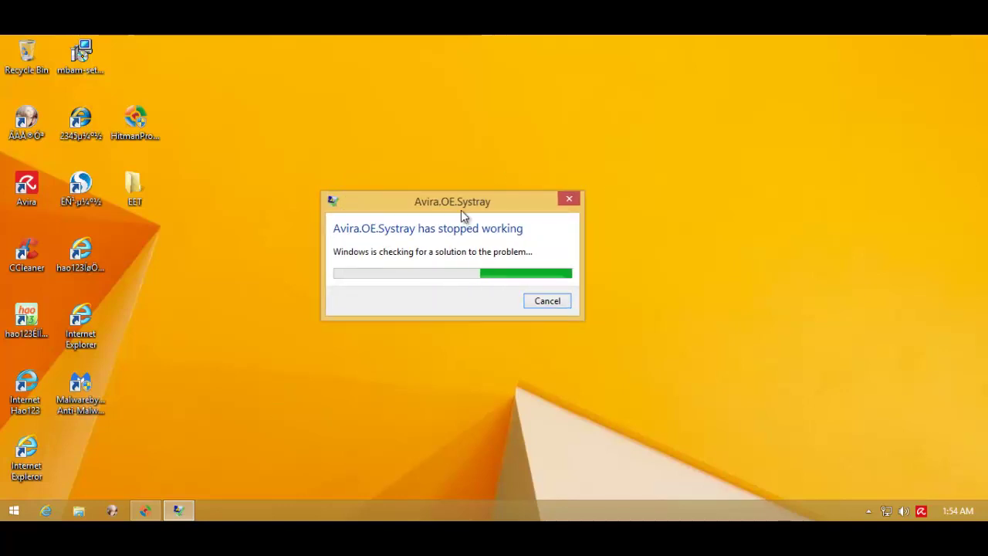
left_click(547, 303)
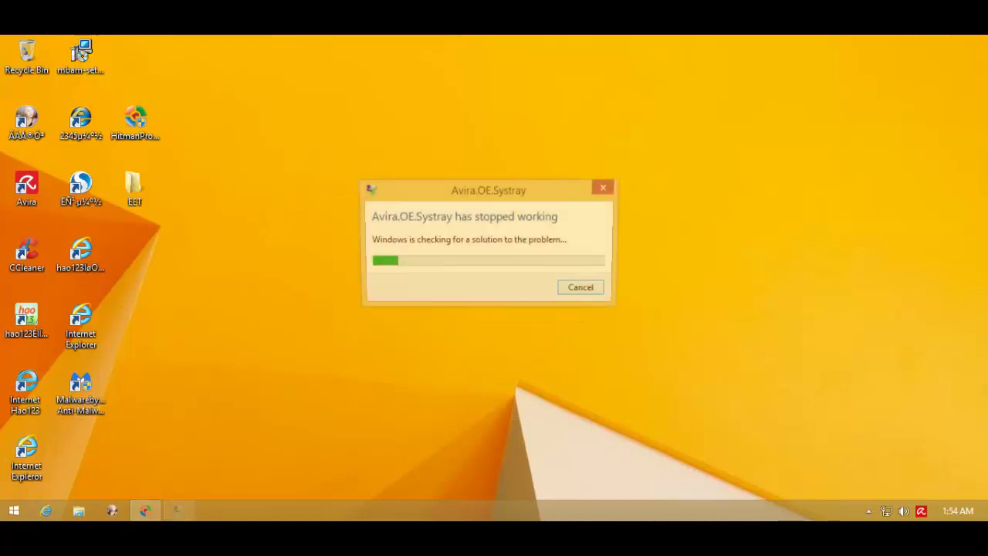
left_click(584, 289)
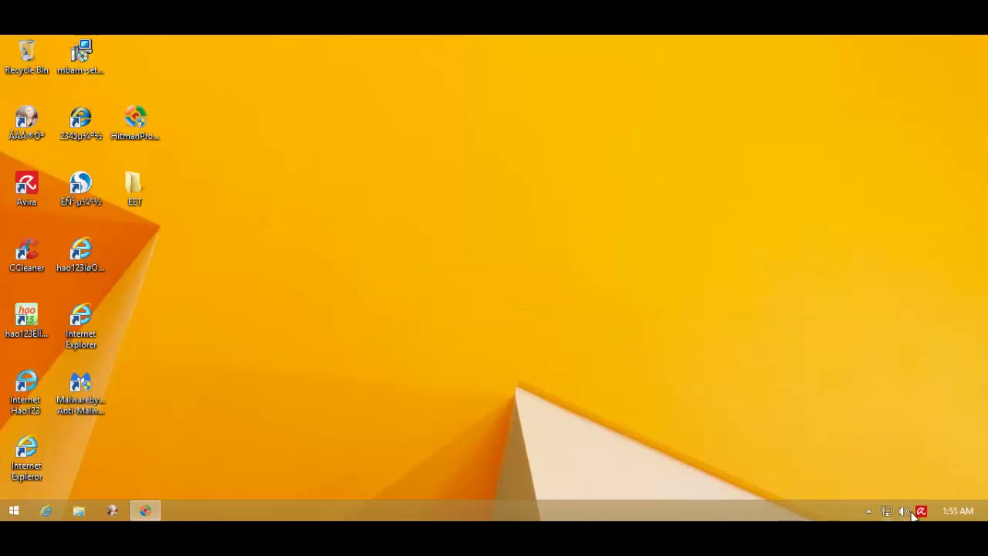
mouse_move(919, 515)
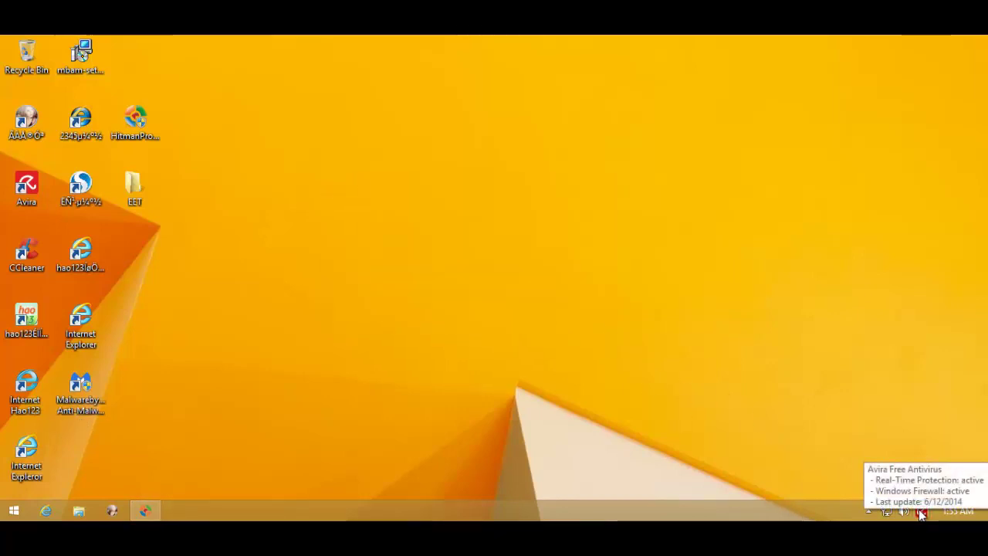